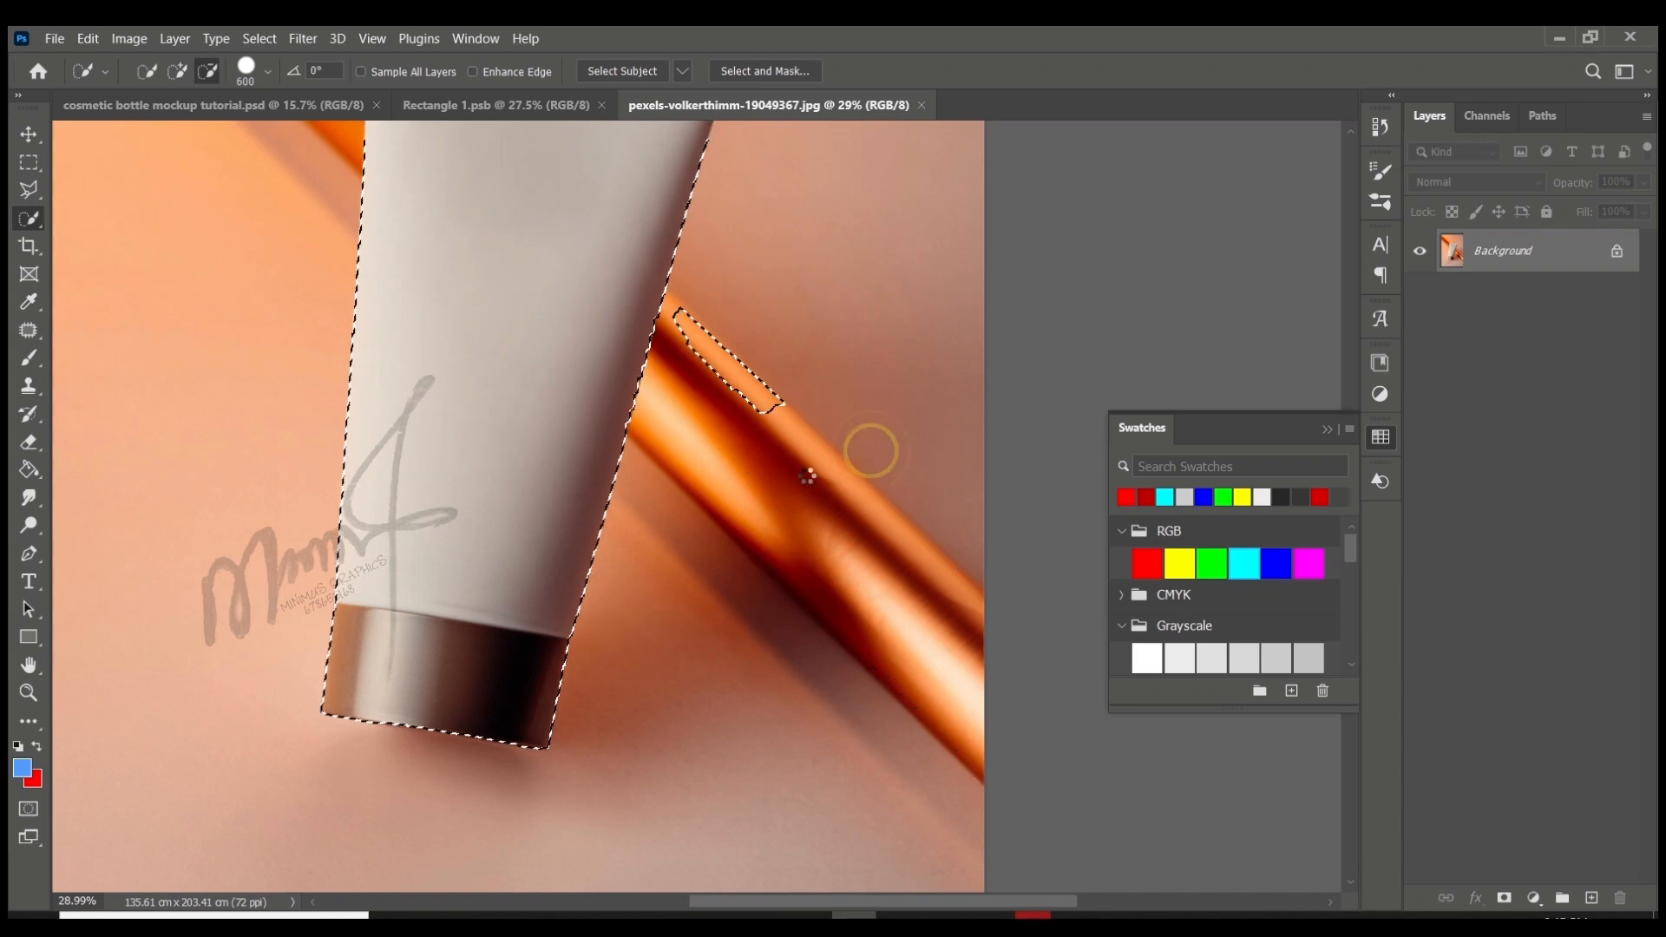
- Subtract the stray patch on the orange bar from the tube selection and copy the tube onto a new layer
click(773, 345)
scroll(717, 488, down, 6)
scroll(811, 455, up, 4)
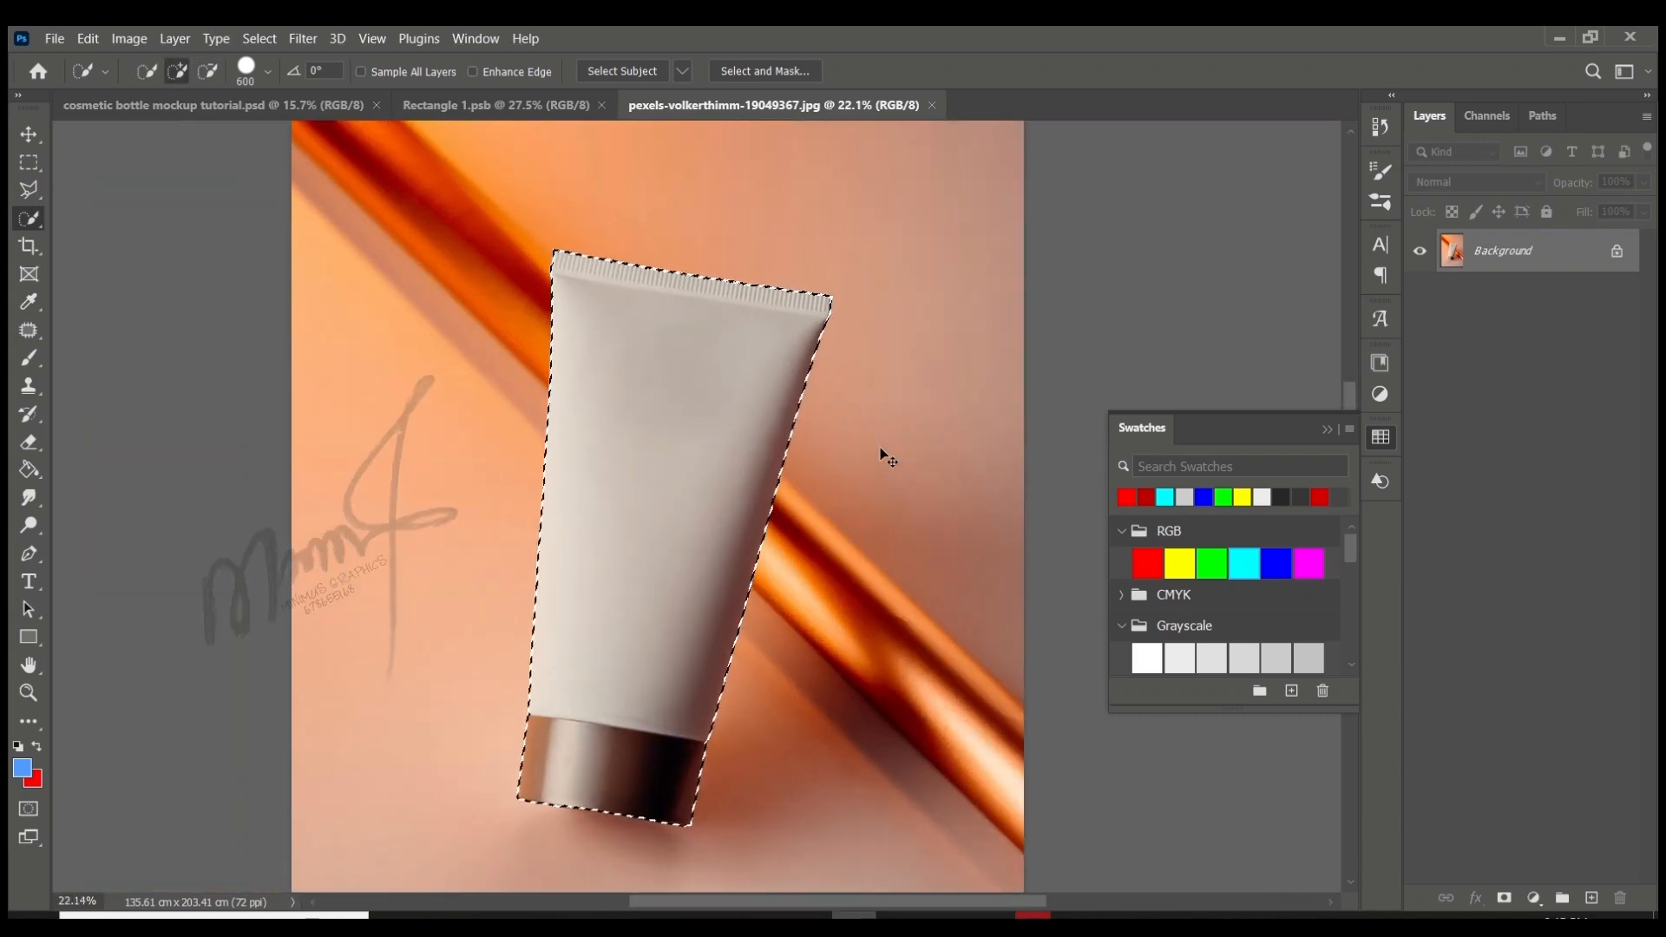
key(ctrl+j)
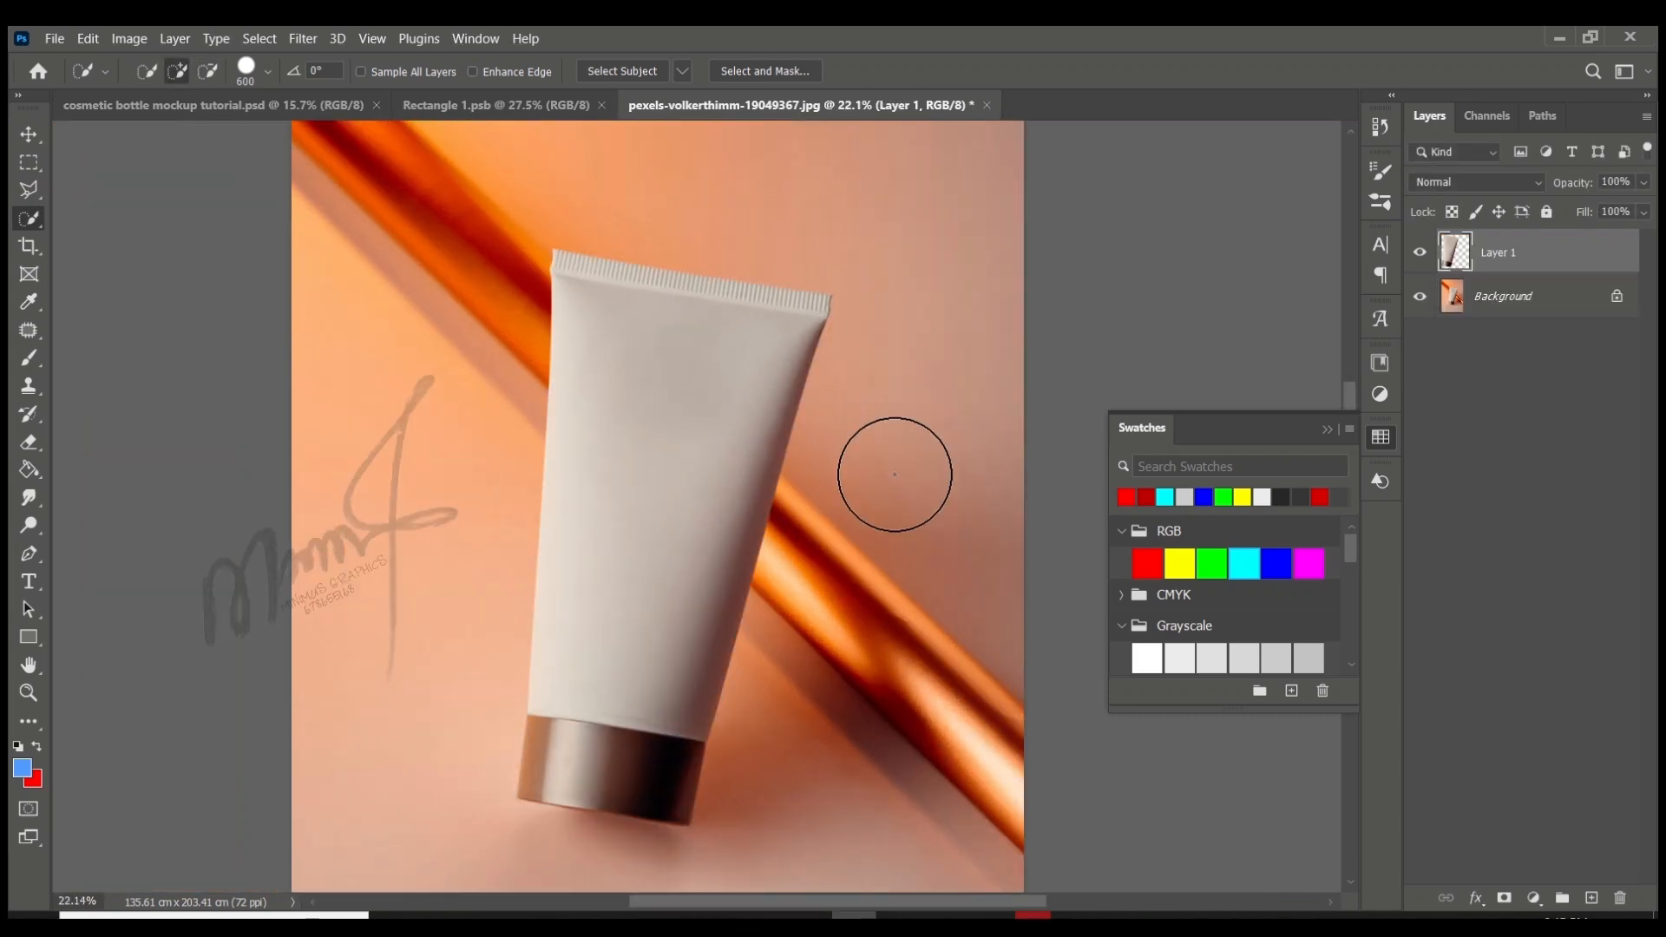
- Draw a rectangle shape about 1100 by 2567 px over the tube, above Layer 1
click(30, 135)
click(1006, 612)
scroll(1007, 611, down, 3)
scroll(855, 595, up, 3)
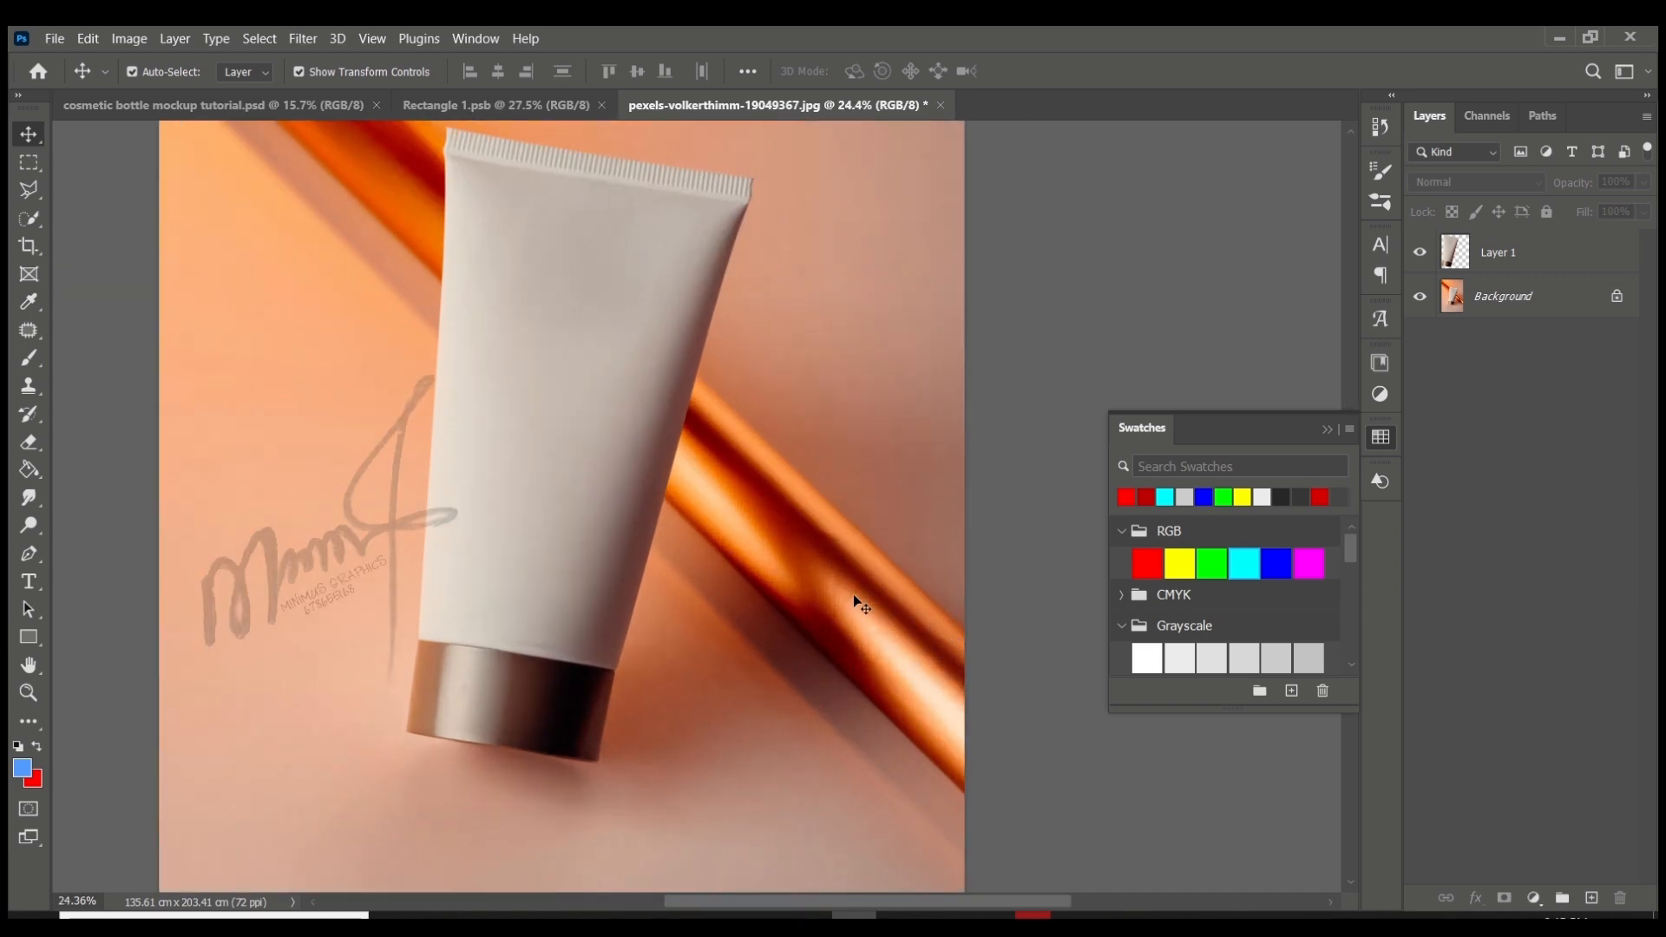
scroll(725, 576, up, 3)
click(1487, 251)
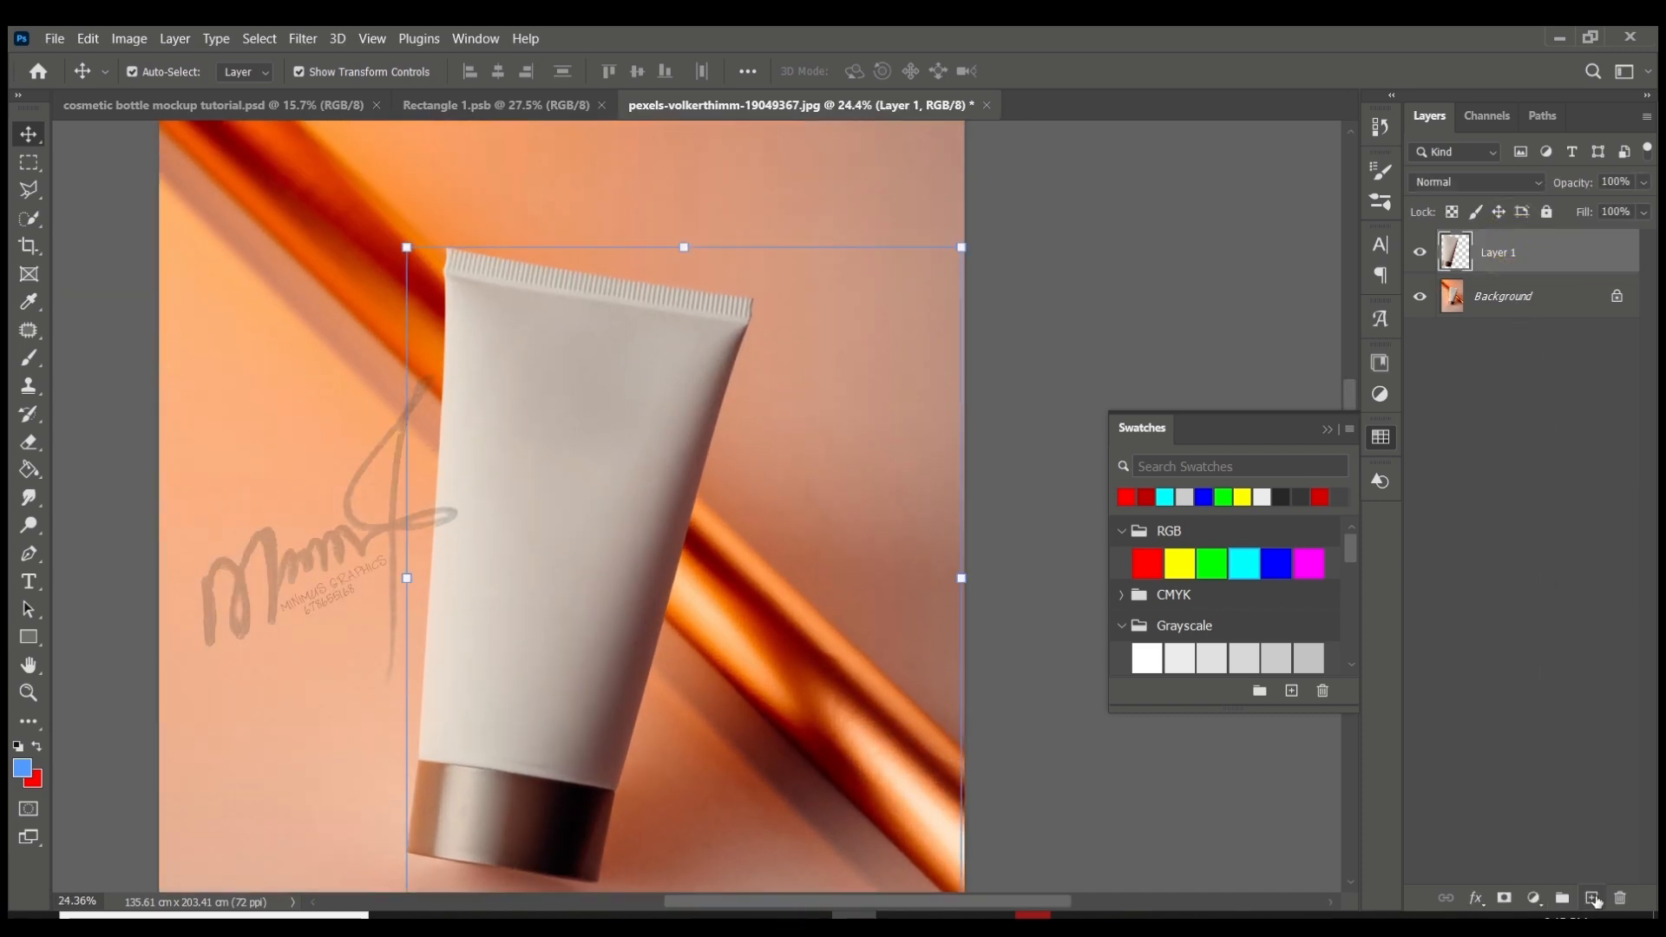
click(1592, 898)
click(28, 637)
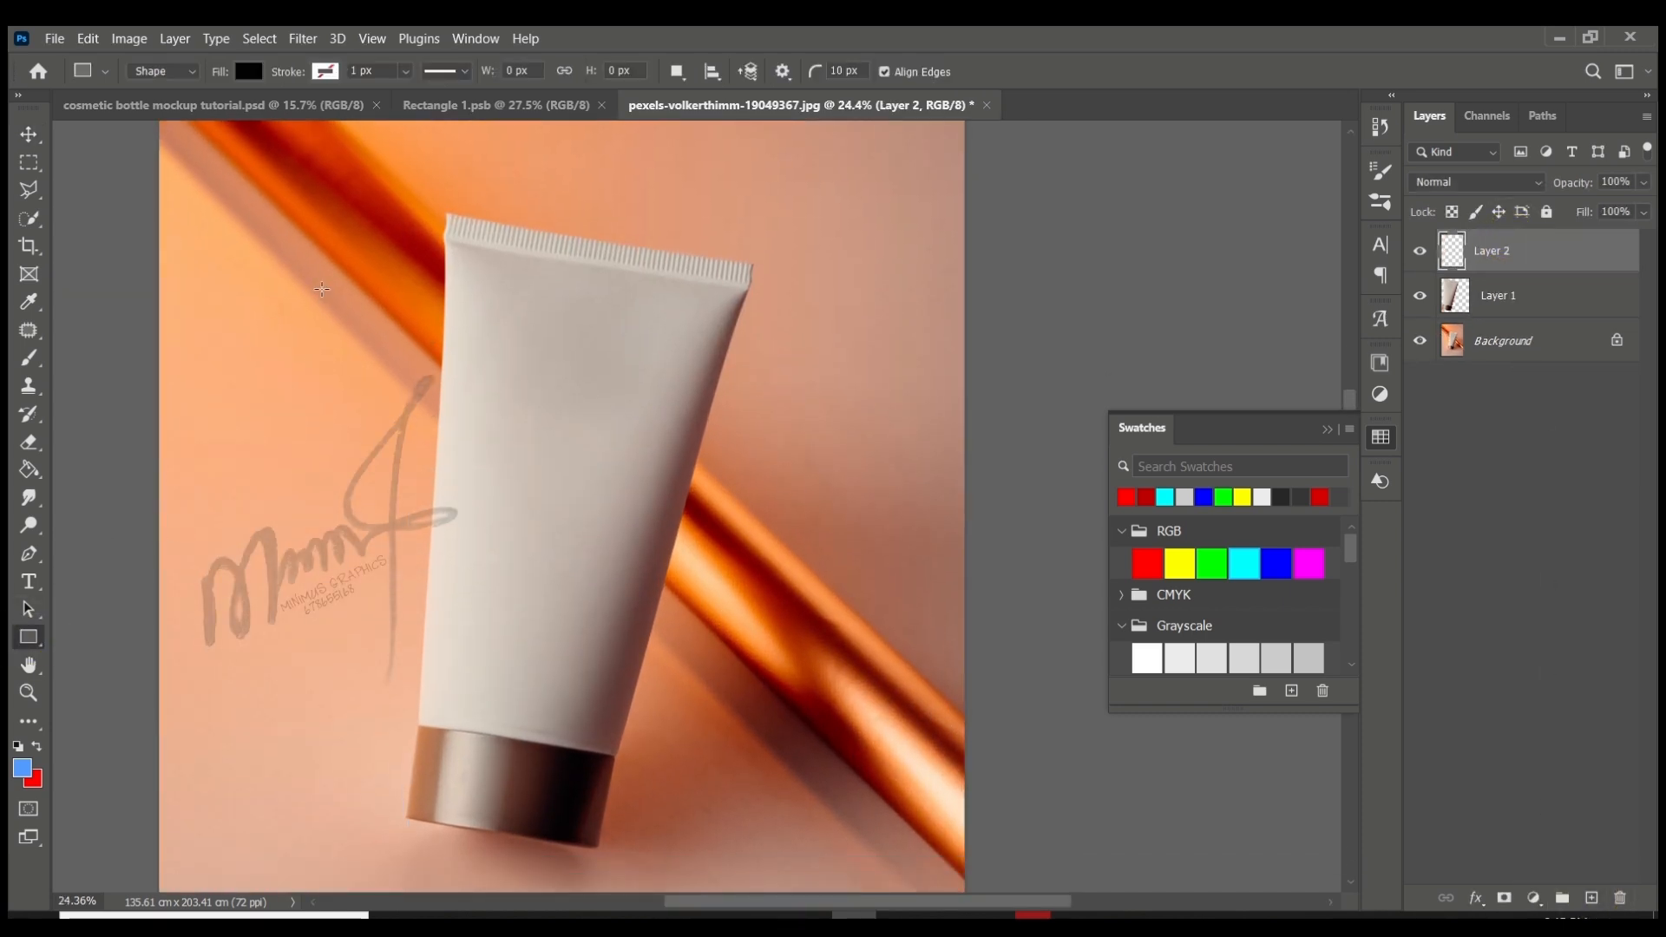
drag(435, 206, 666, 744)
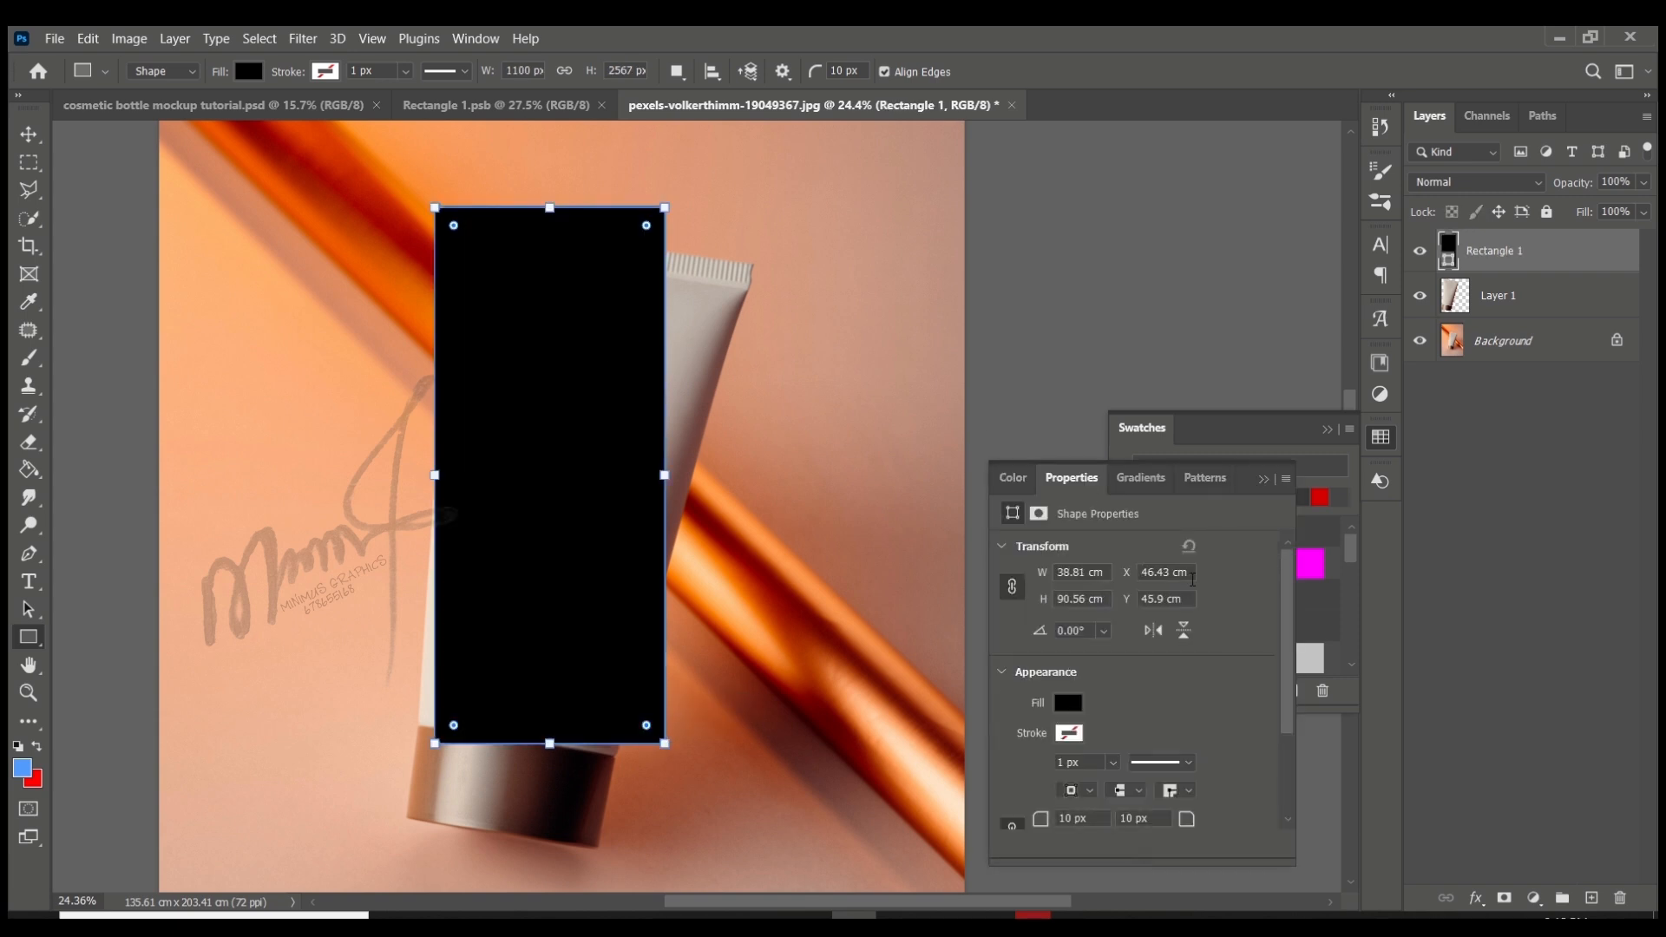
- Fill the rectangle with the dark red swatch and convert its layer to a smart object
click(1328, 495)
click(1325, 430)
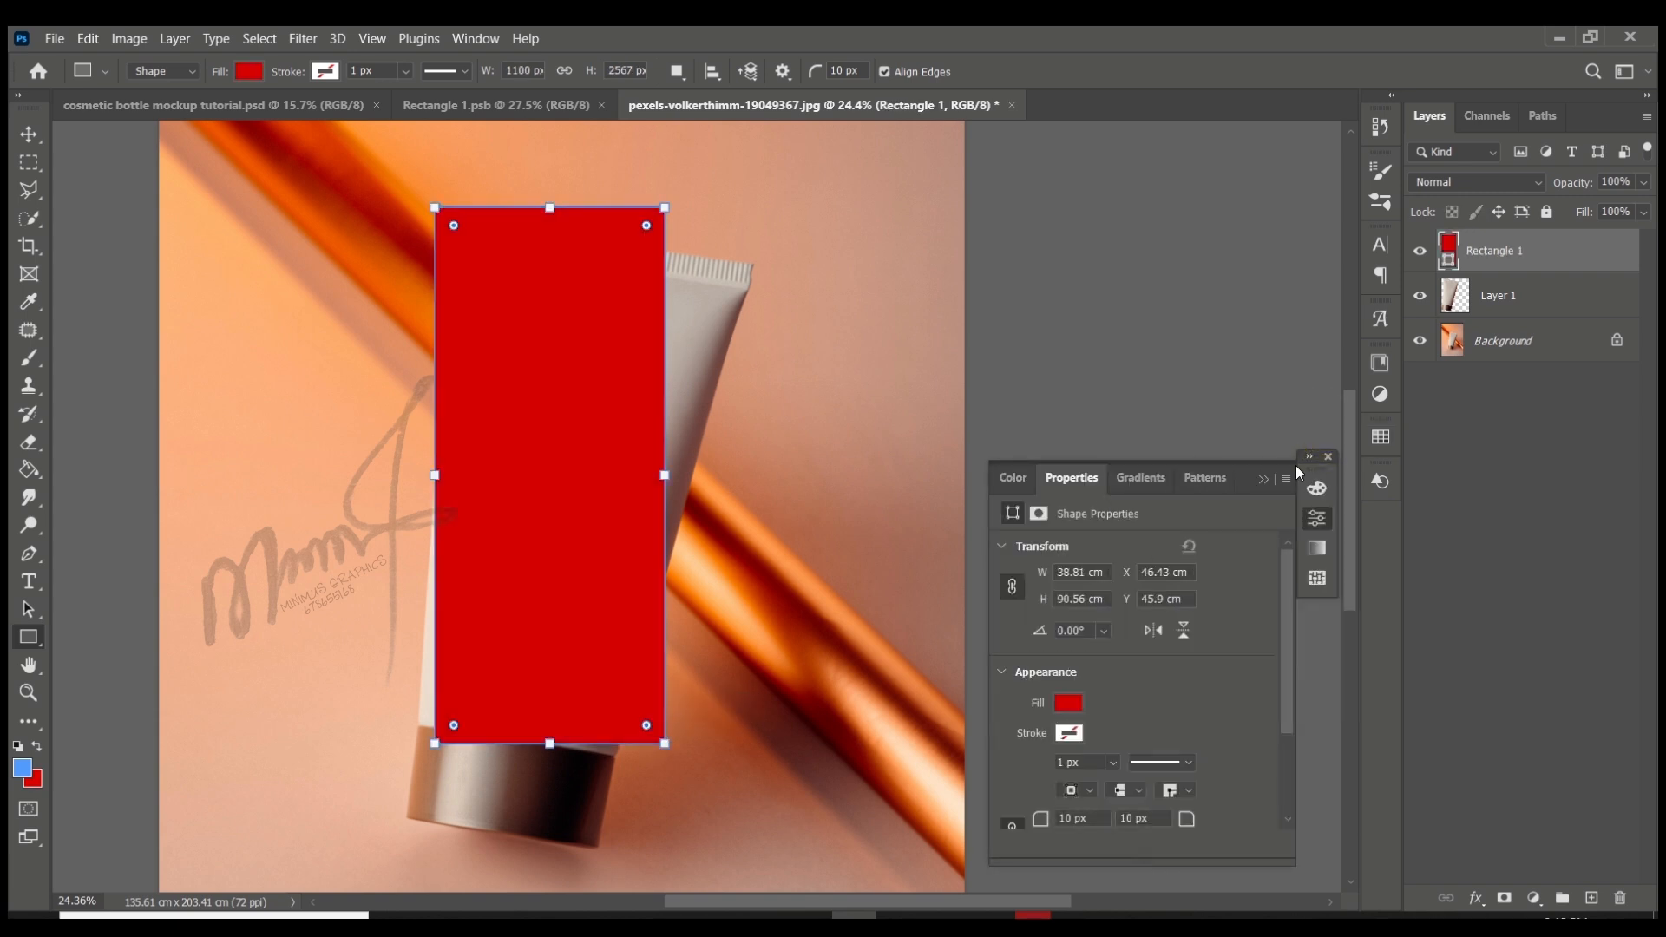
click(1271, 481)
right_click(1506, 269)
click(1301, 331)
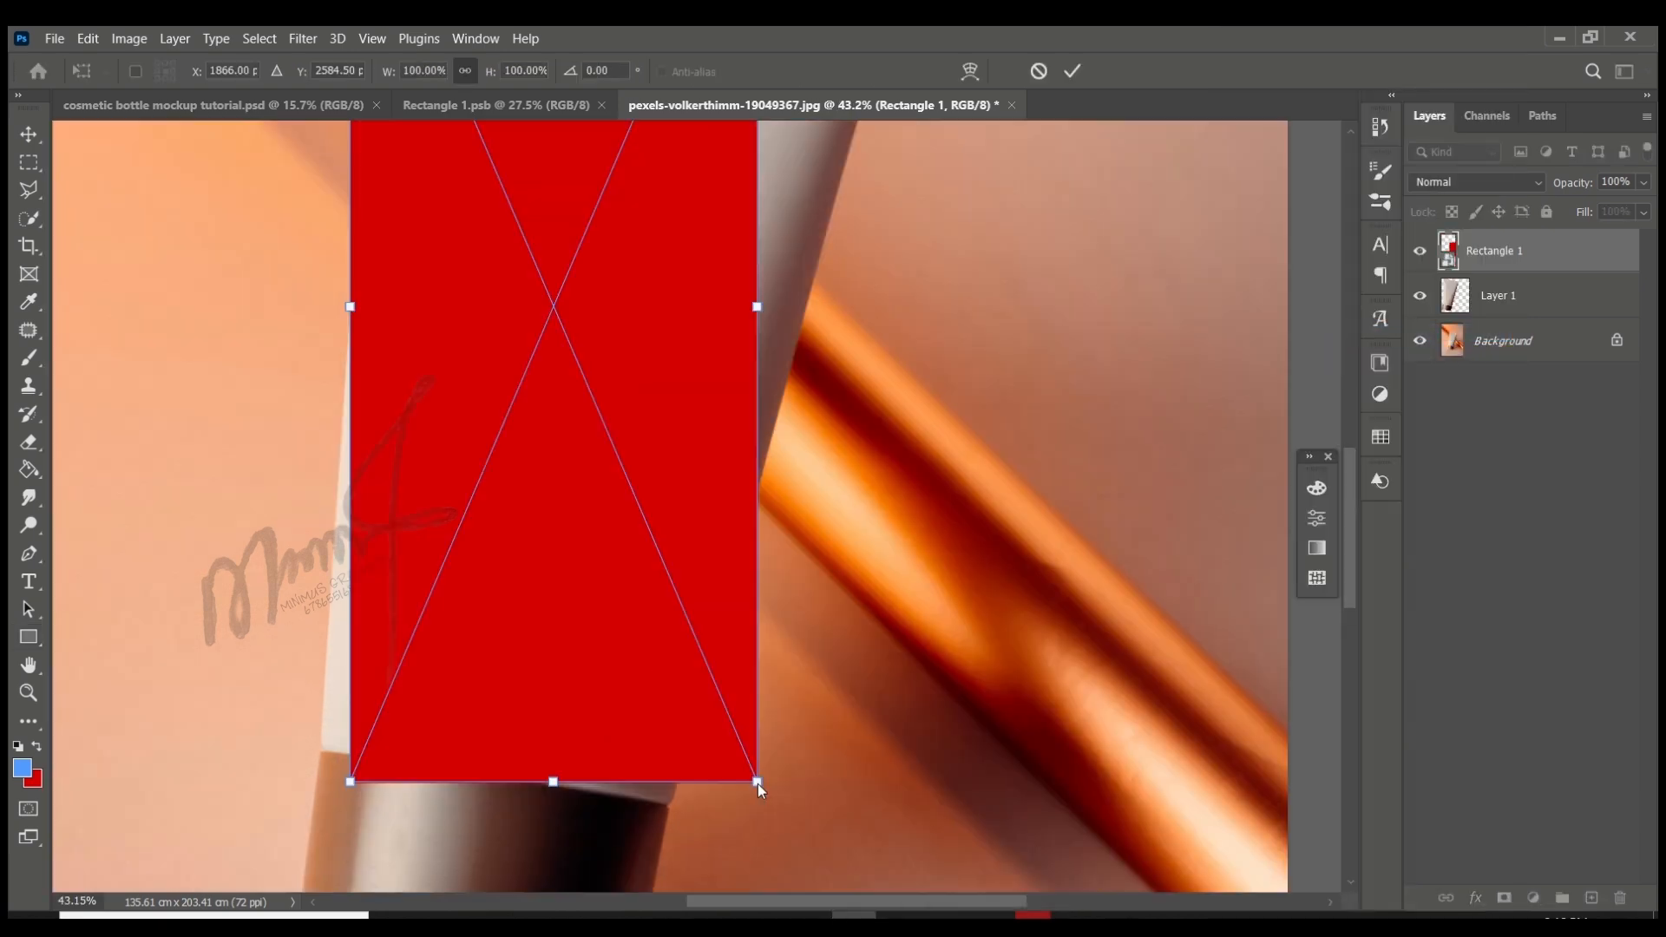
- Distort the red rectangle so its four corners cover the tube body from the crimped end to the metallic cap
click(758, 782)
drag(760, 782, 668, 806)
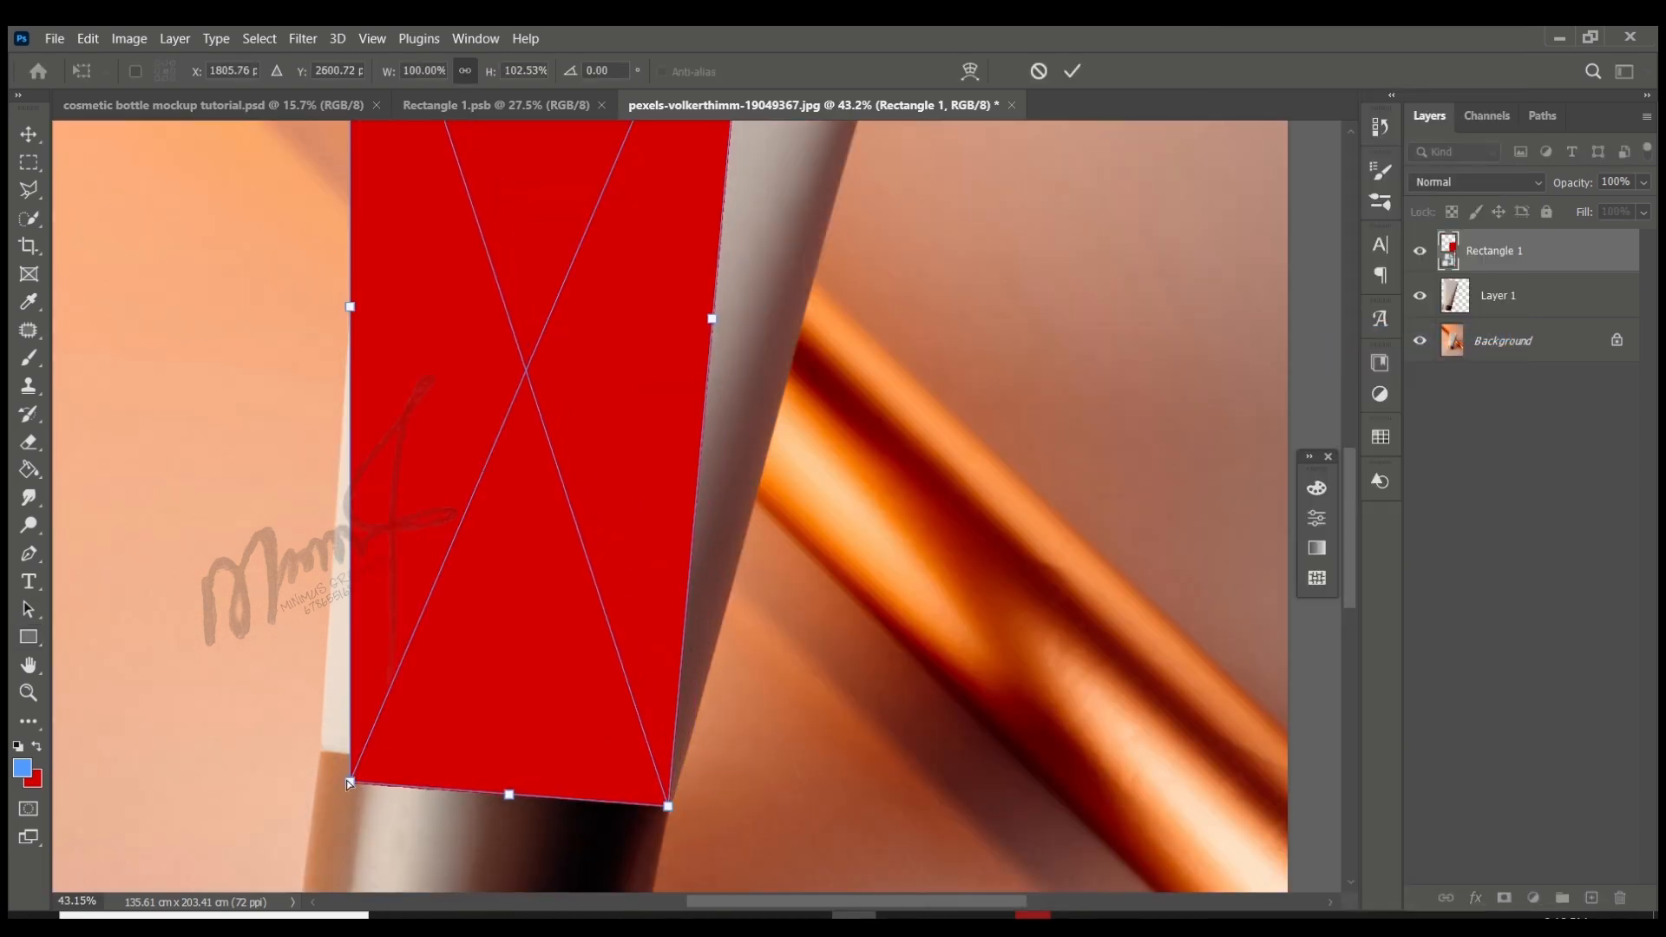
drag(348, 780, 319, 750)
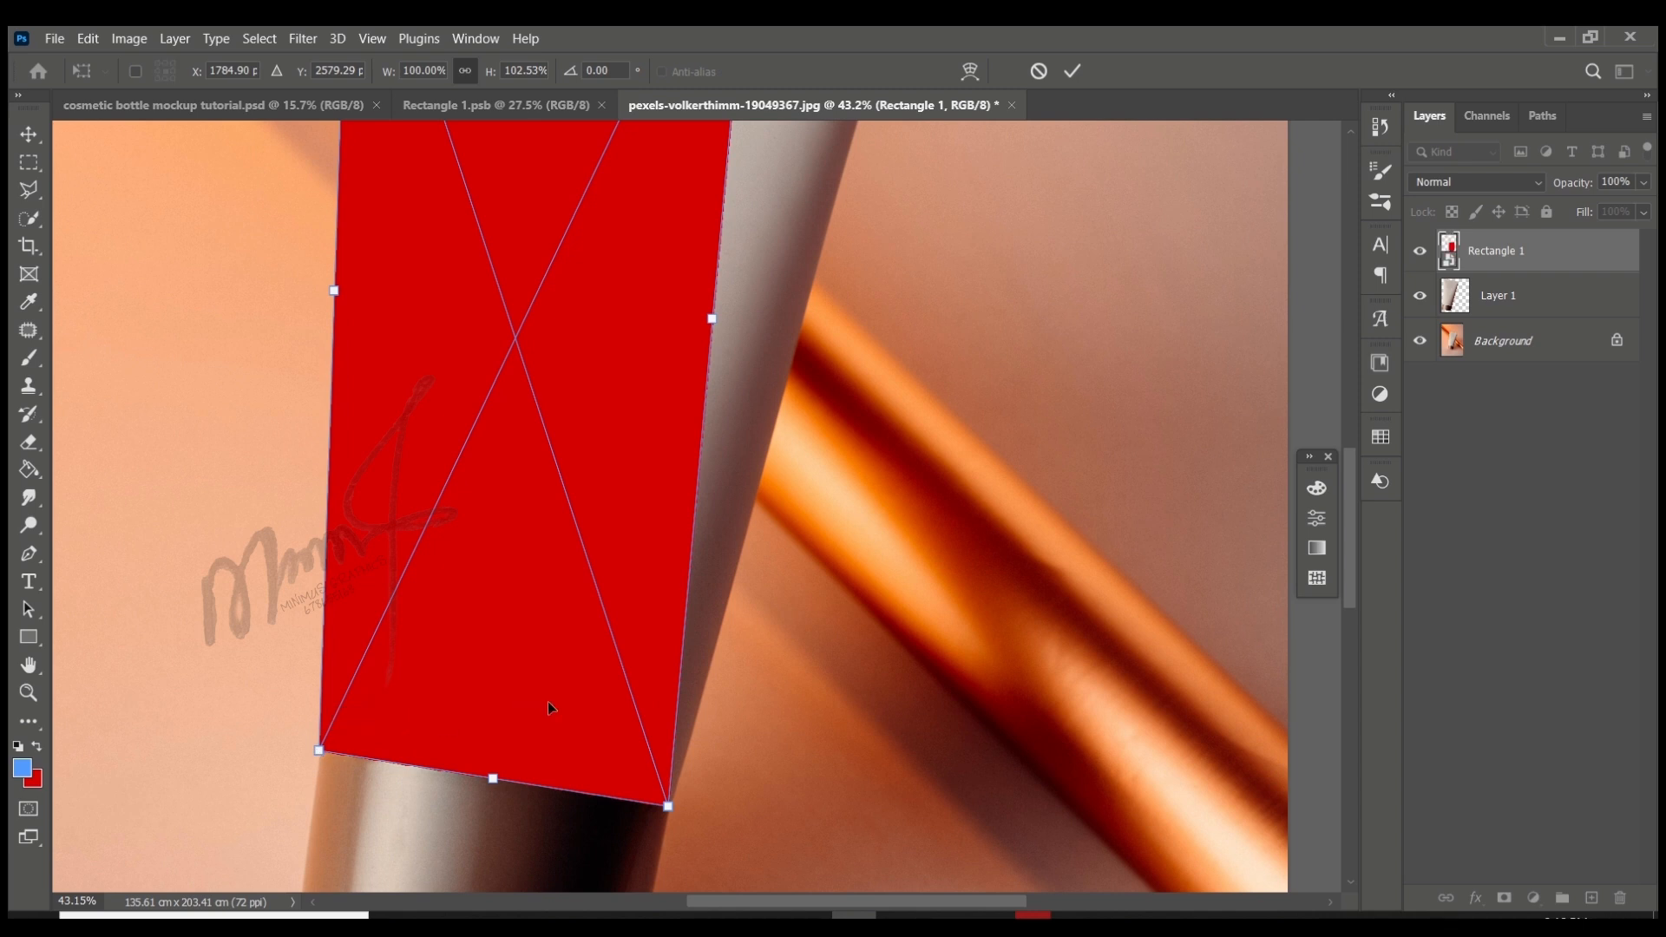
scroll(550, 704, down, 4)
scroll(603, 264, up, 3)
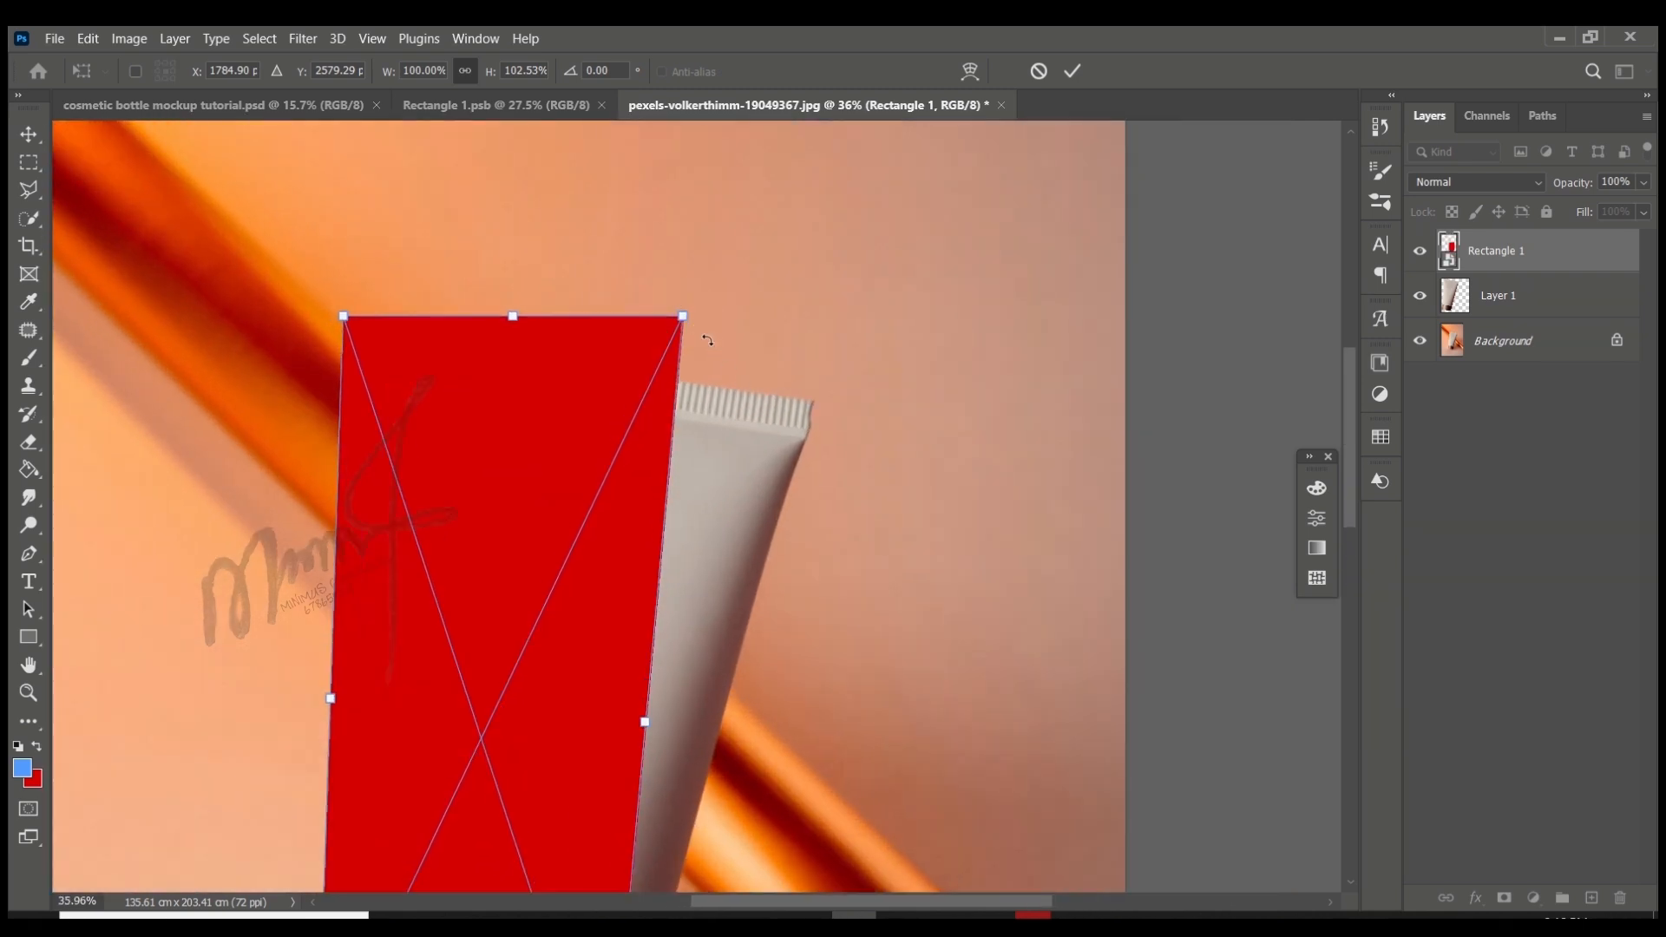
drag(685, 317, 825, 398)
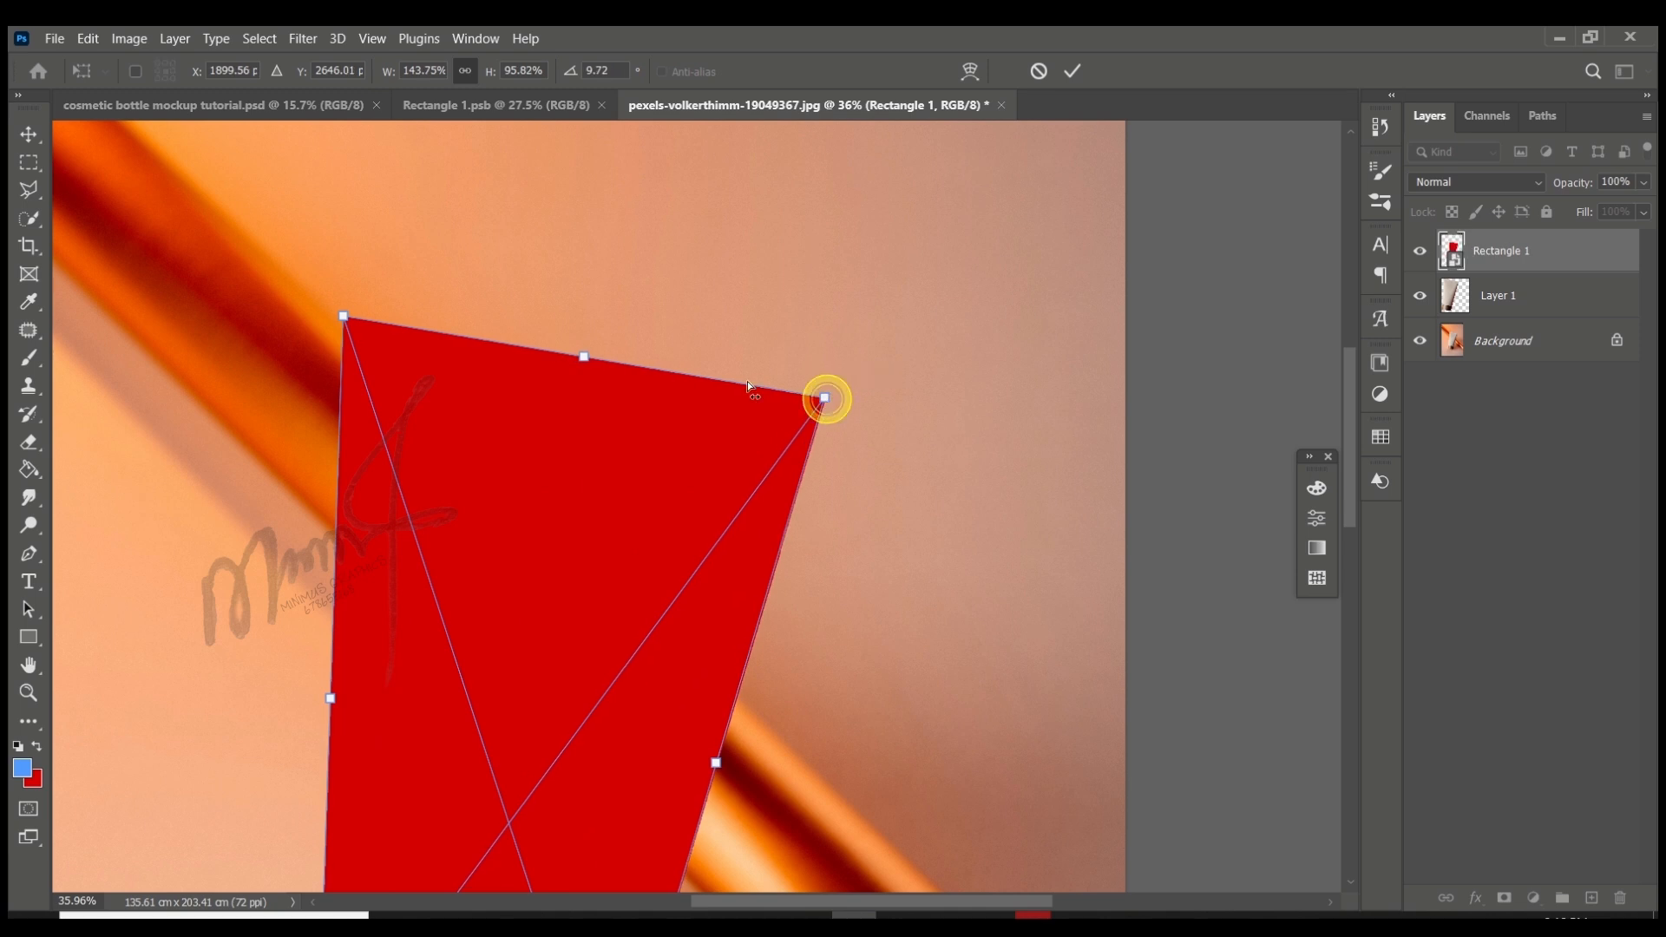
mouse_move(347, 317)
mouse_down()
mouse_move(366, 352)
mouse_move(355, 322)
mouse_up()
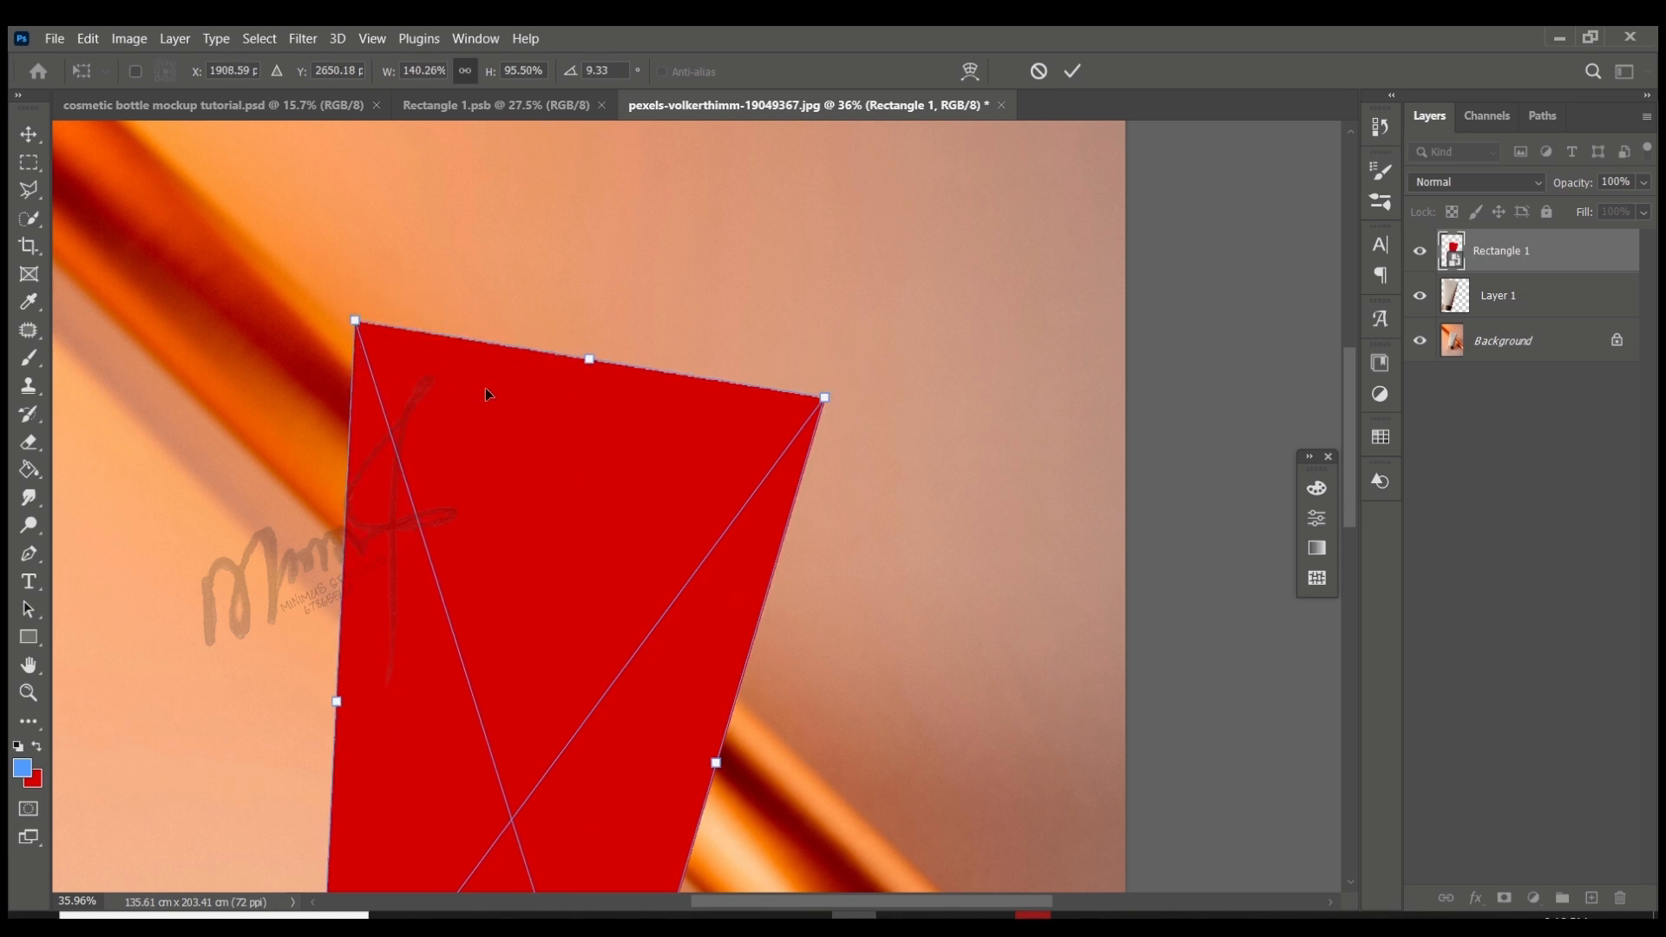
scroll(680, 388, down, 3)
click(1072, 71)
- Set the blend mode of the Rectangle 1 layer to Multiply
click(1538, 189)
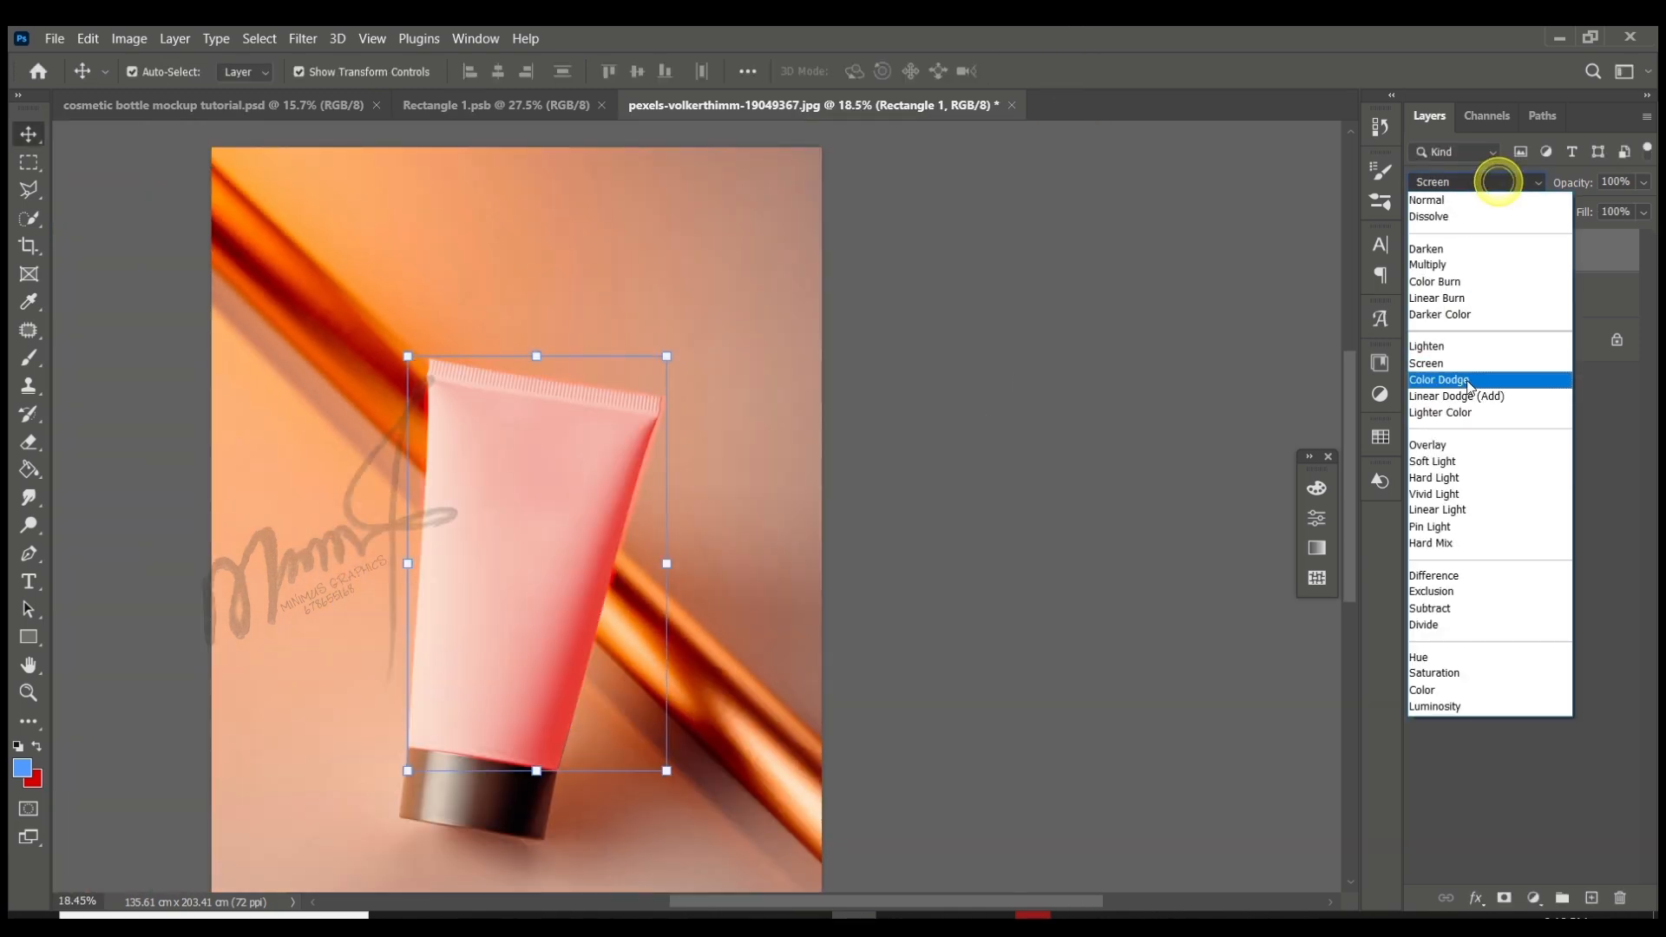
click(1479, 264)
scroll(483, 632, up, 3)
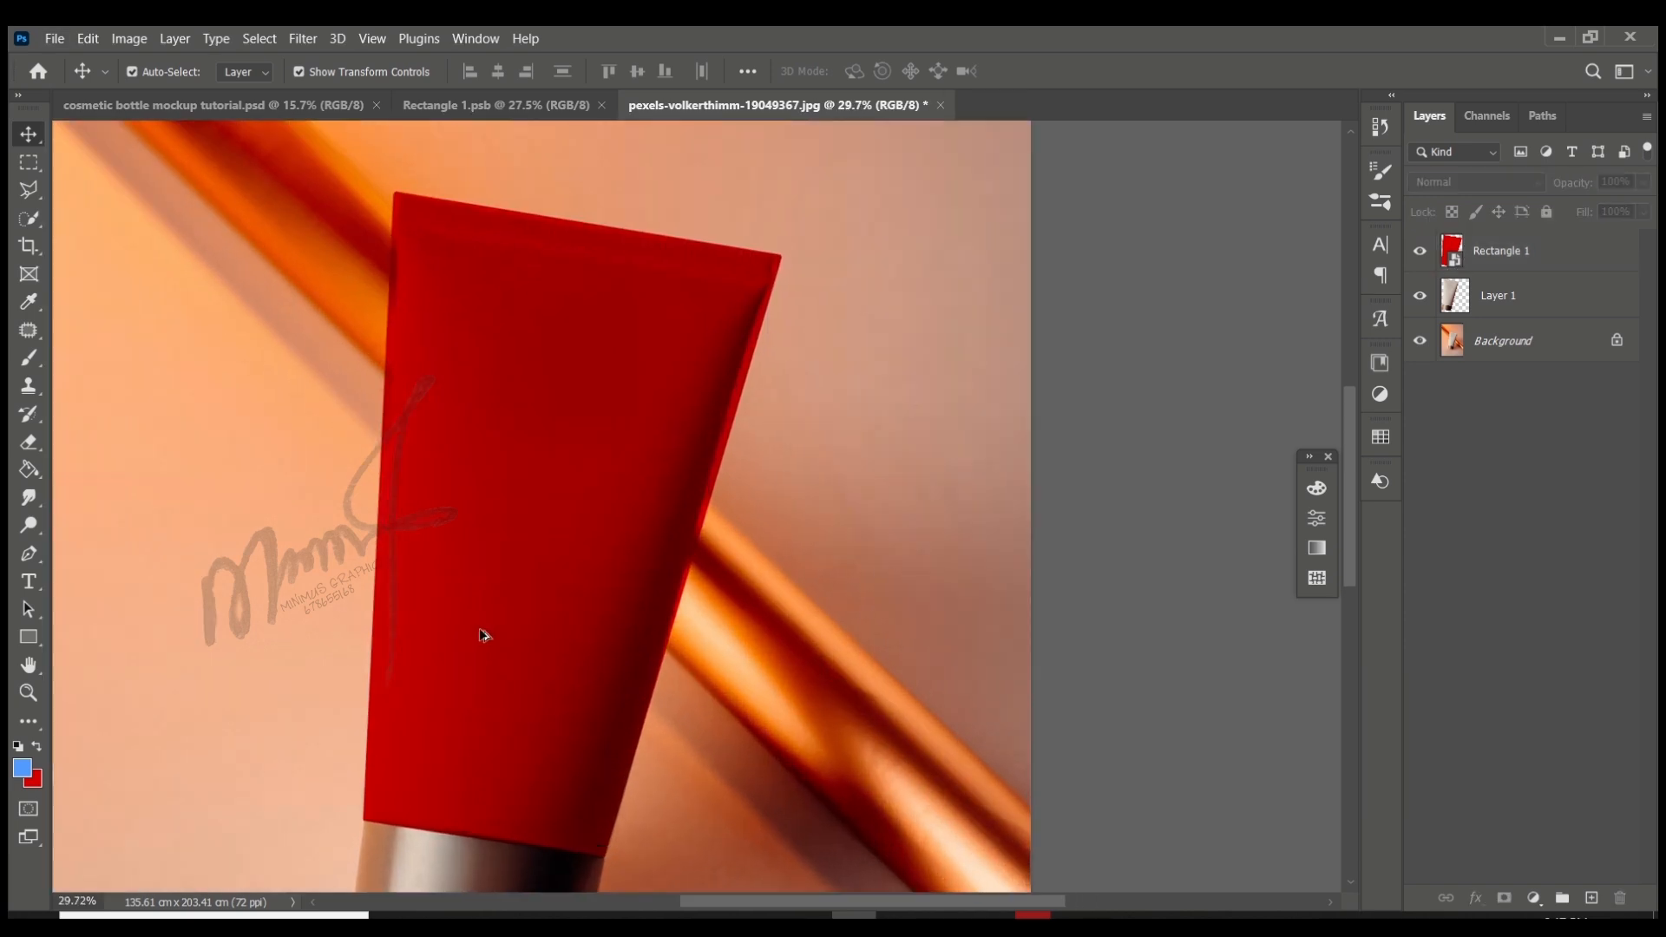
scroll(573, 547, down, 1)
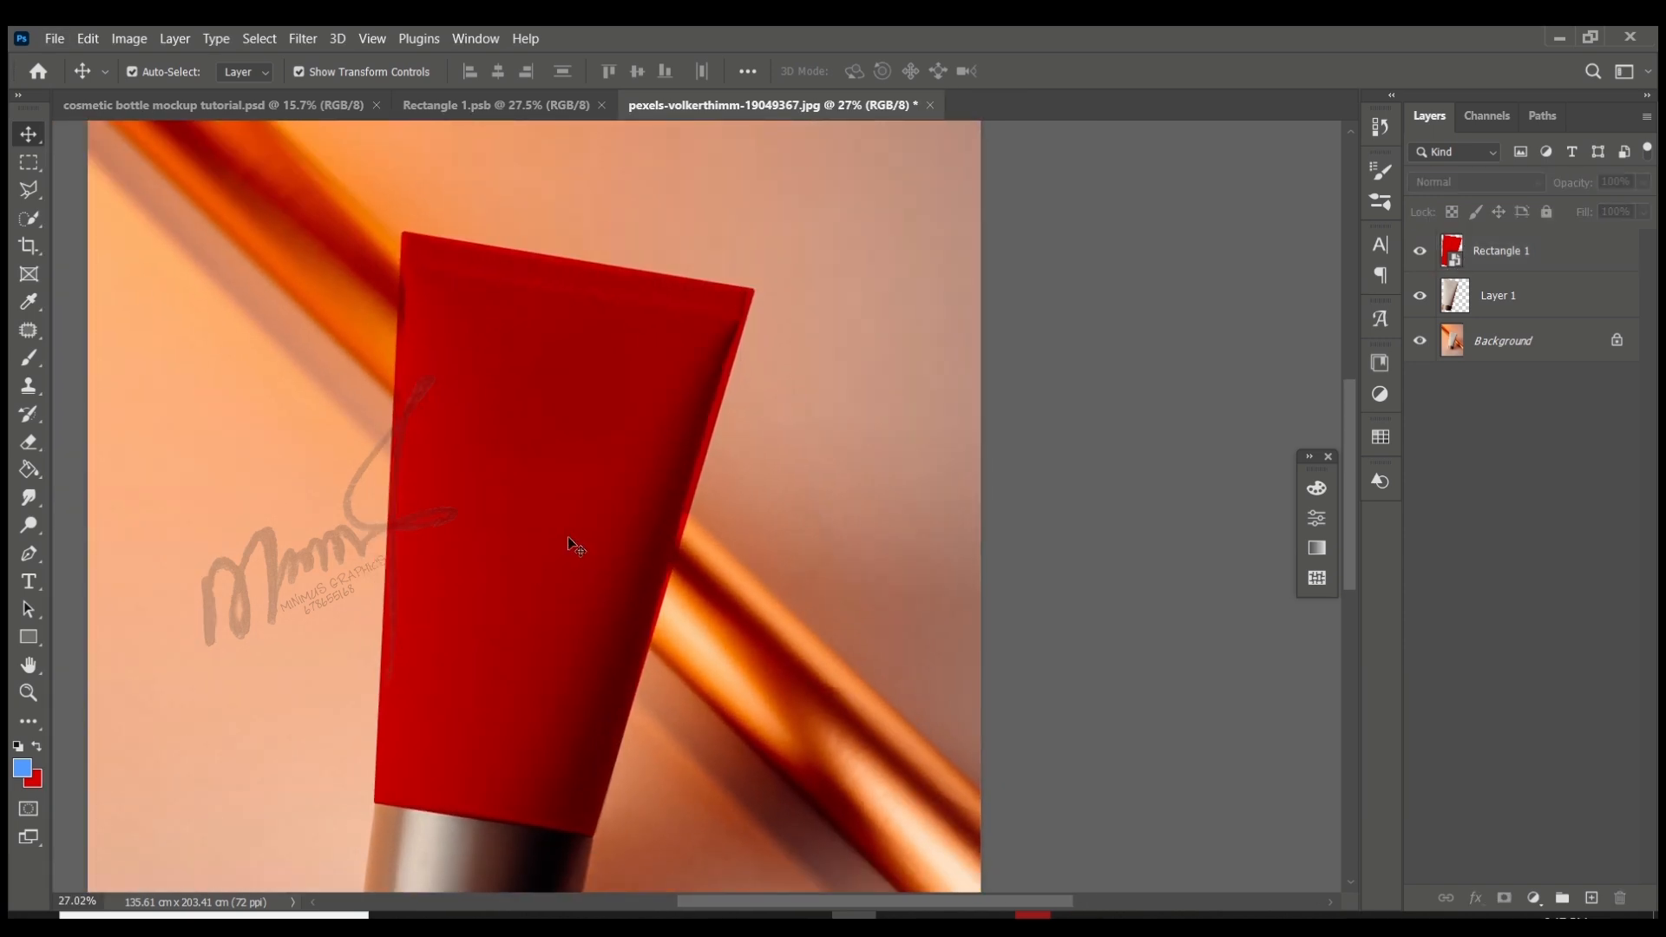
- Load the tube outline from Layer 1 as a selection and use it to mask the Rectangle 1 layer
ctrl+click(1455, 301)
scroll(1388, 259, down, 1)
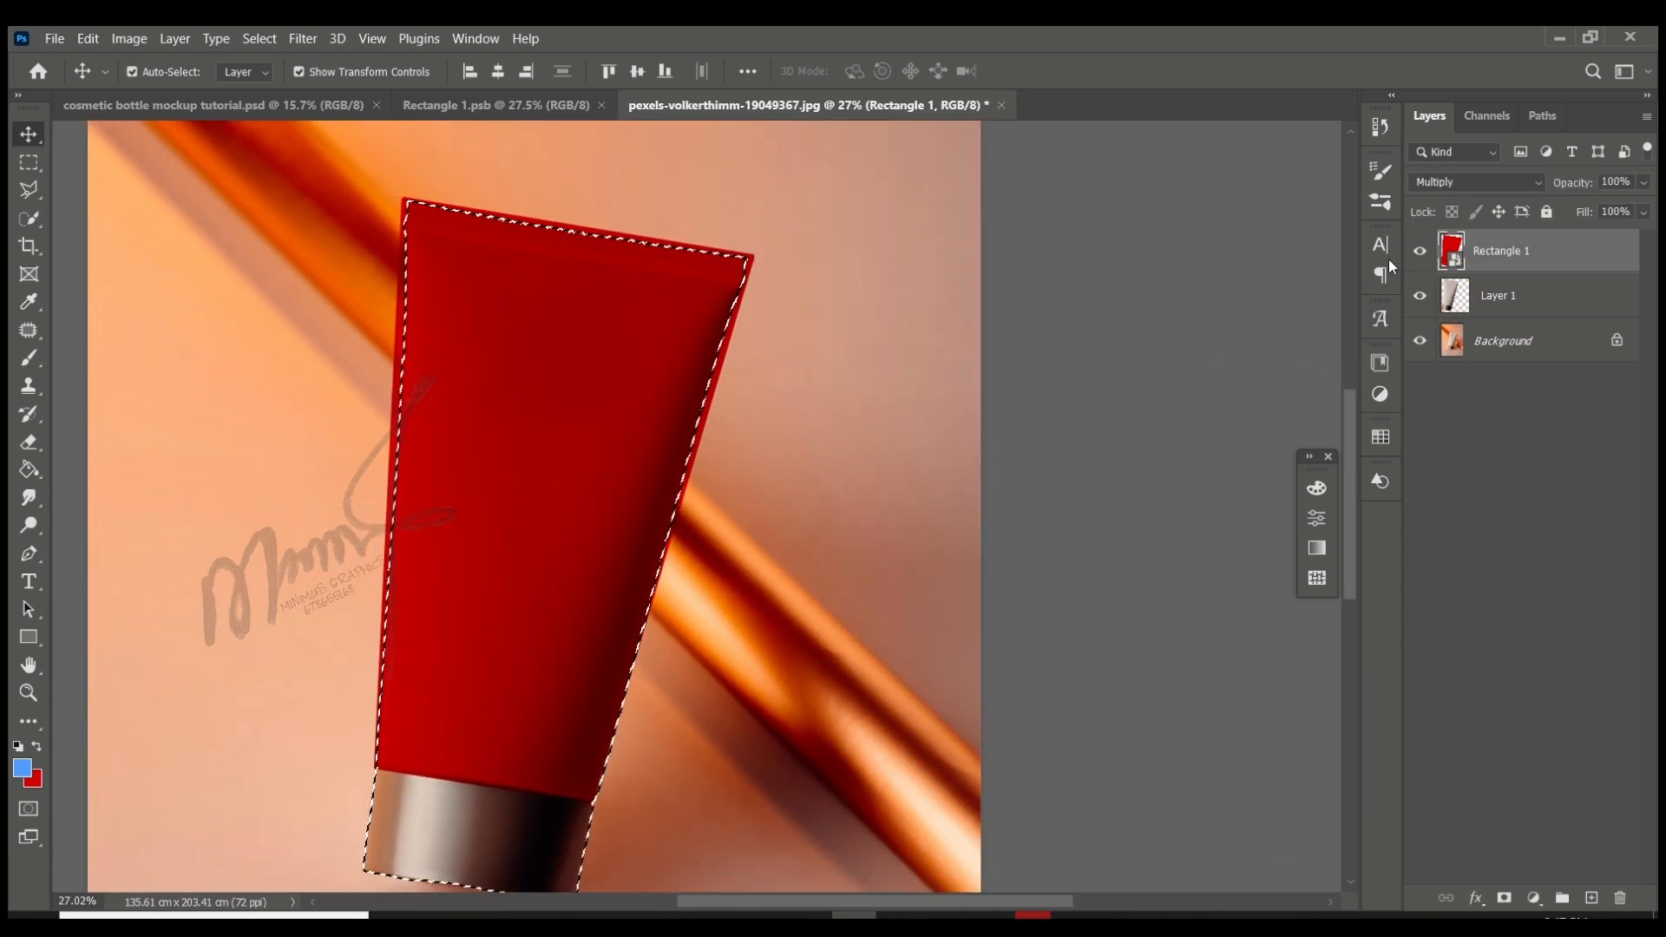
click(1503, 898)
key(ctrl+z)
click(1504, 898)
scroll(684, 555, down, 6)
click(149, 289)
scroll(558, 540, up, 5)
scroll(564, 532, down, 2)
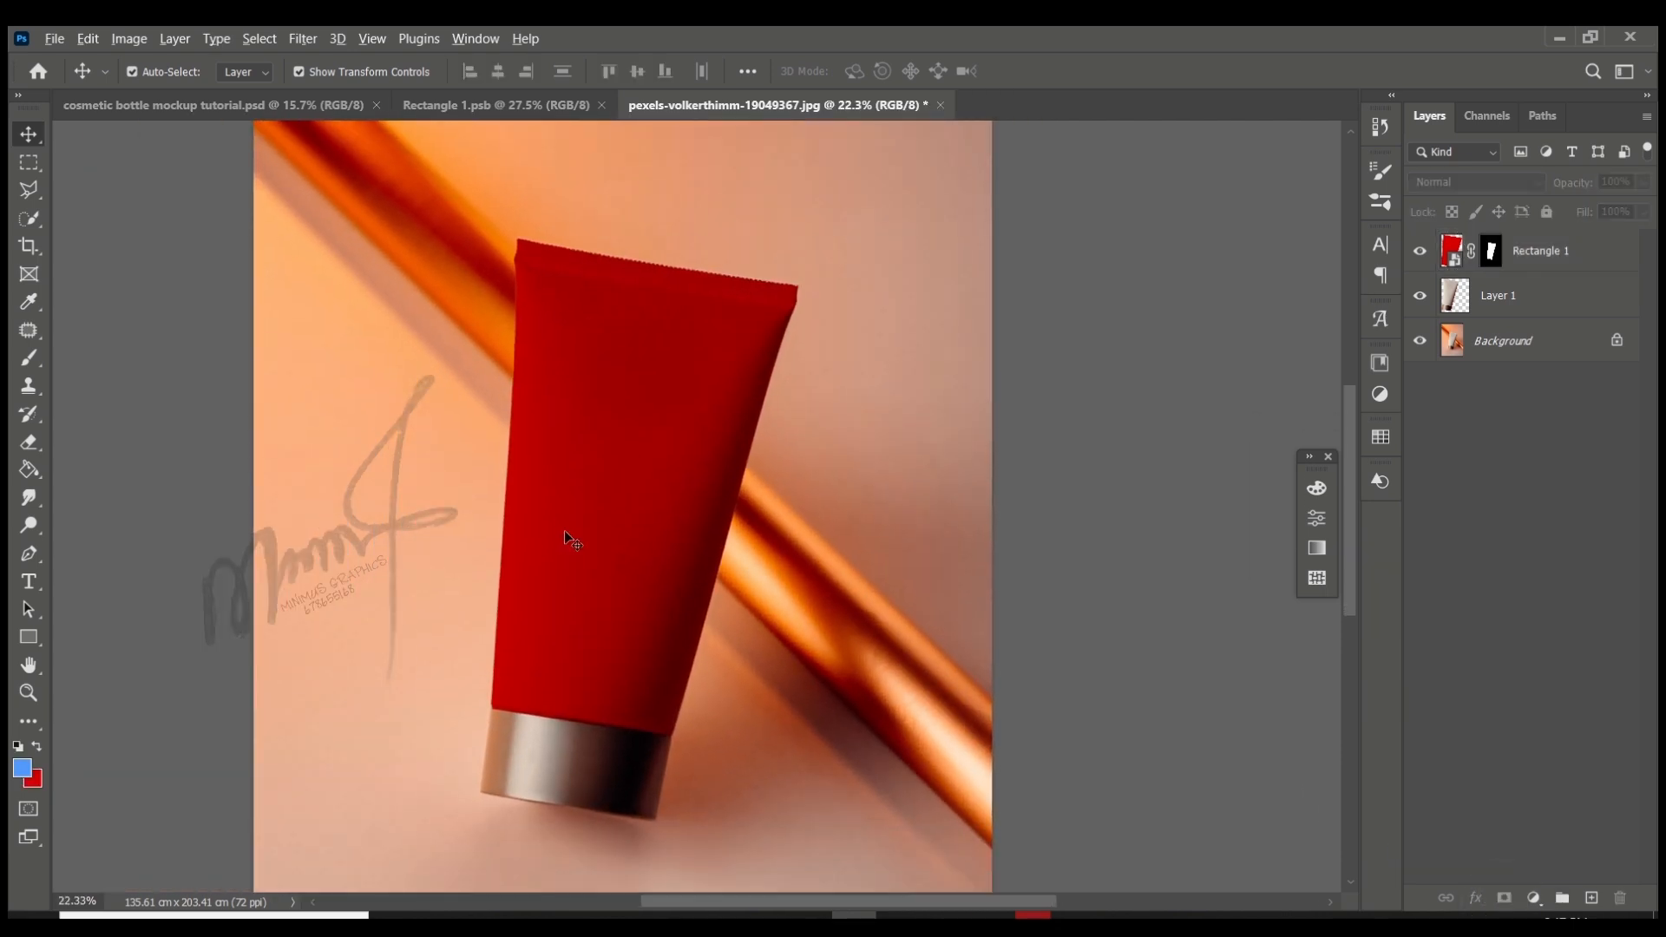
- Duplicate Layer 1 above Rectangle 1 and darken the copy with Levels, black input 16 and midtone 0.67
drag(1540, 295, 1540, 234)
key(ctrl+l)
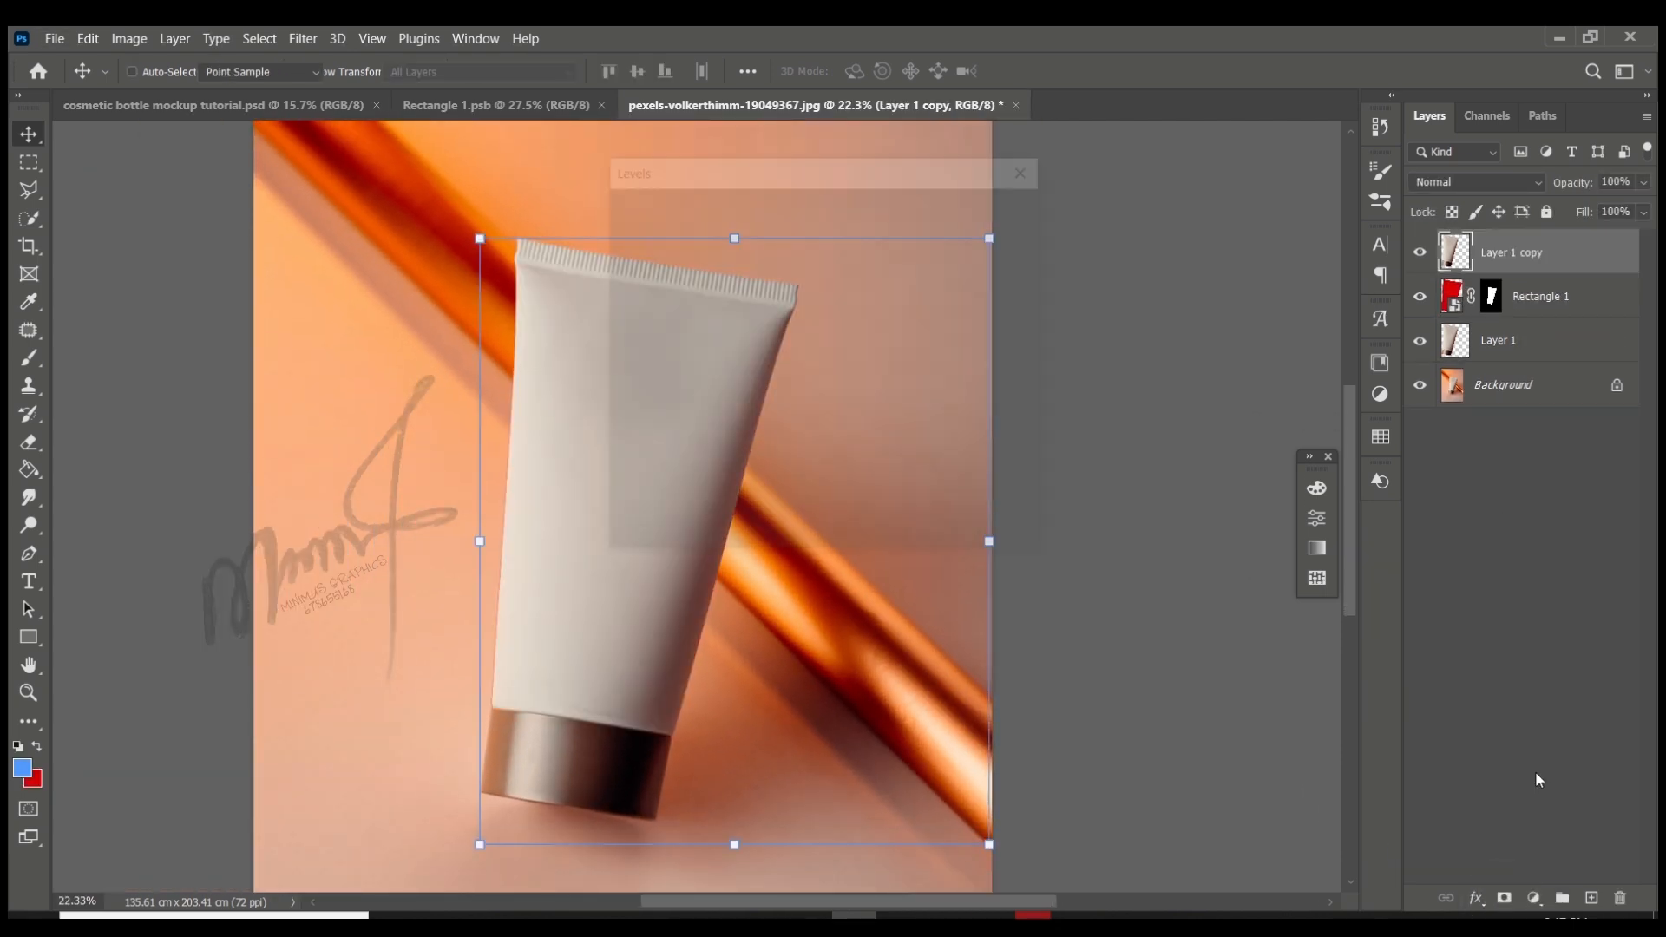
drag(772, 160, 1007, 210)
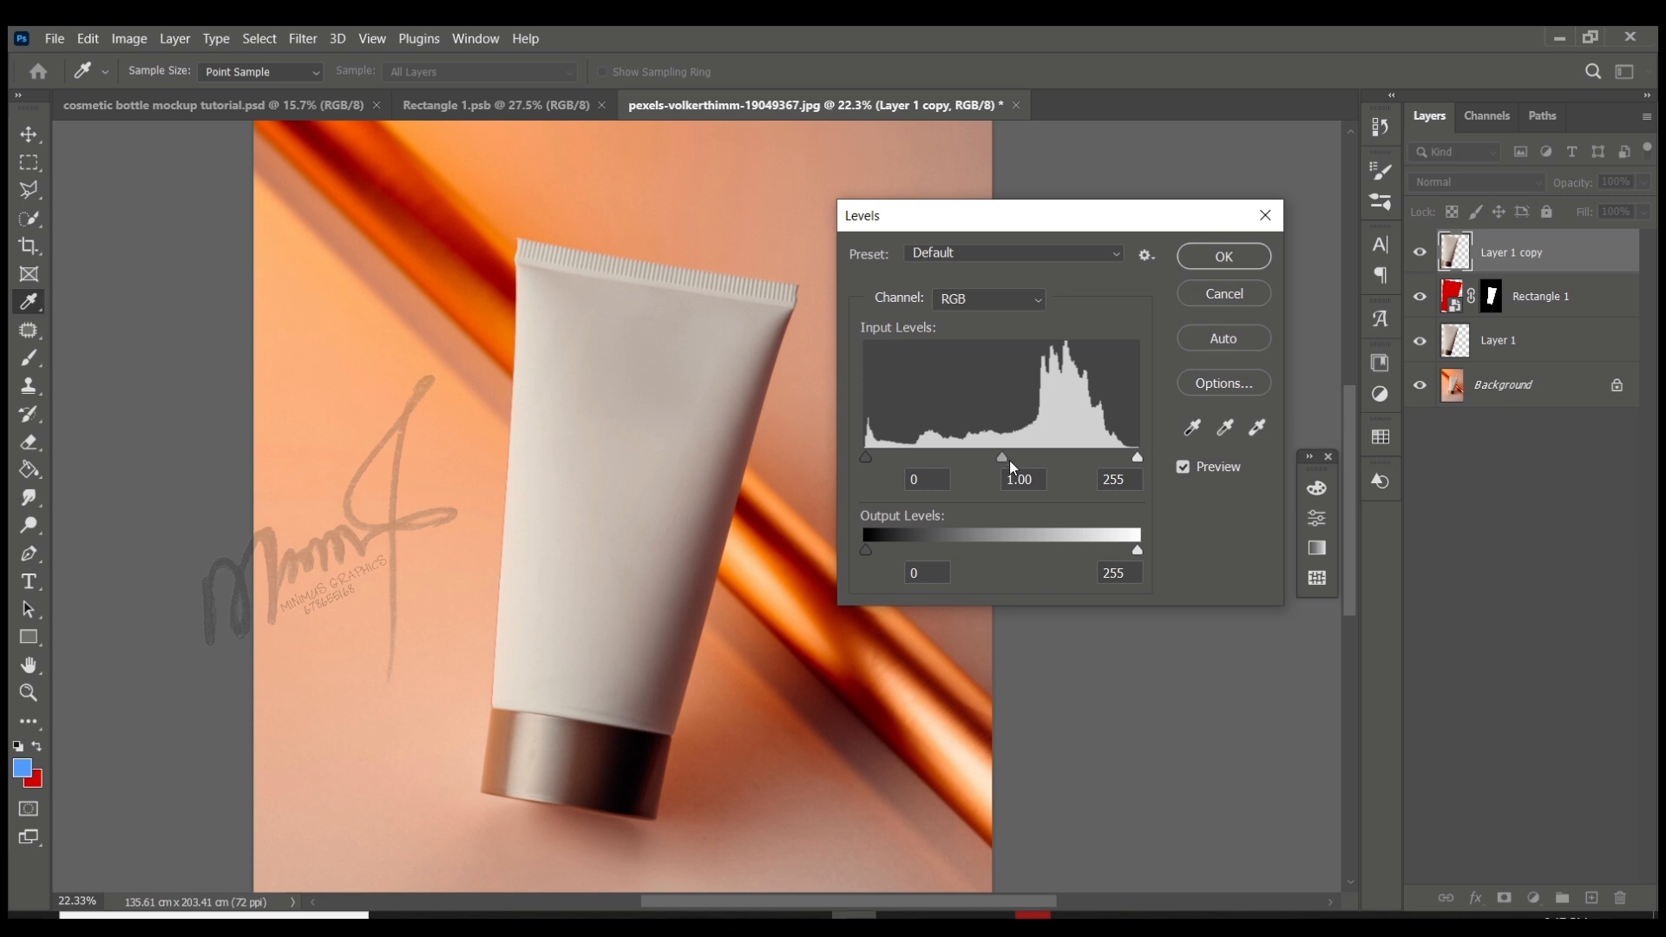
drag(1002, 458, 1036, 459)
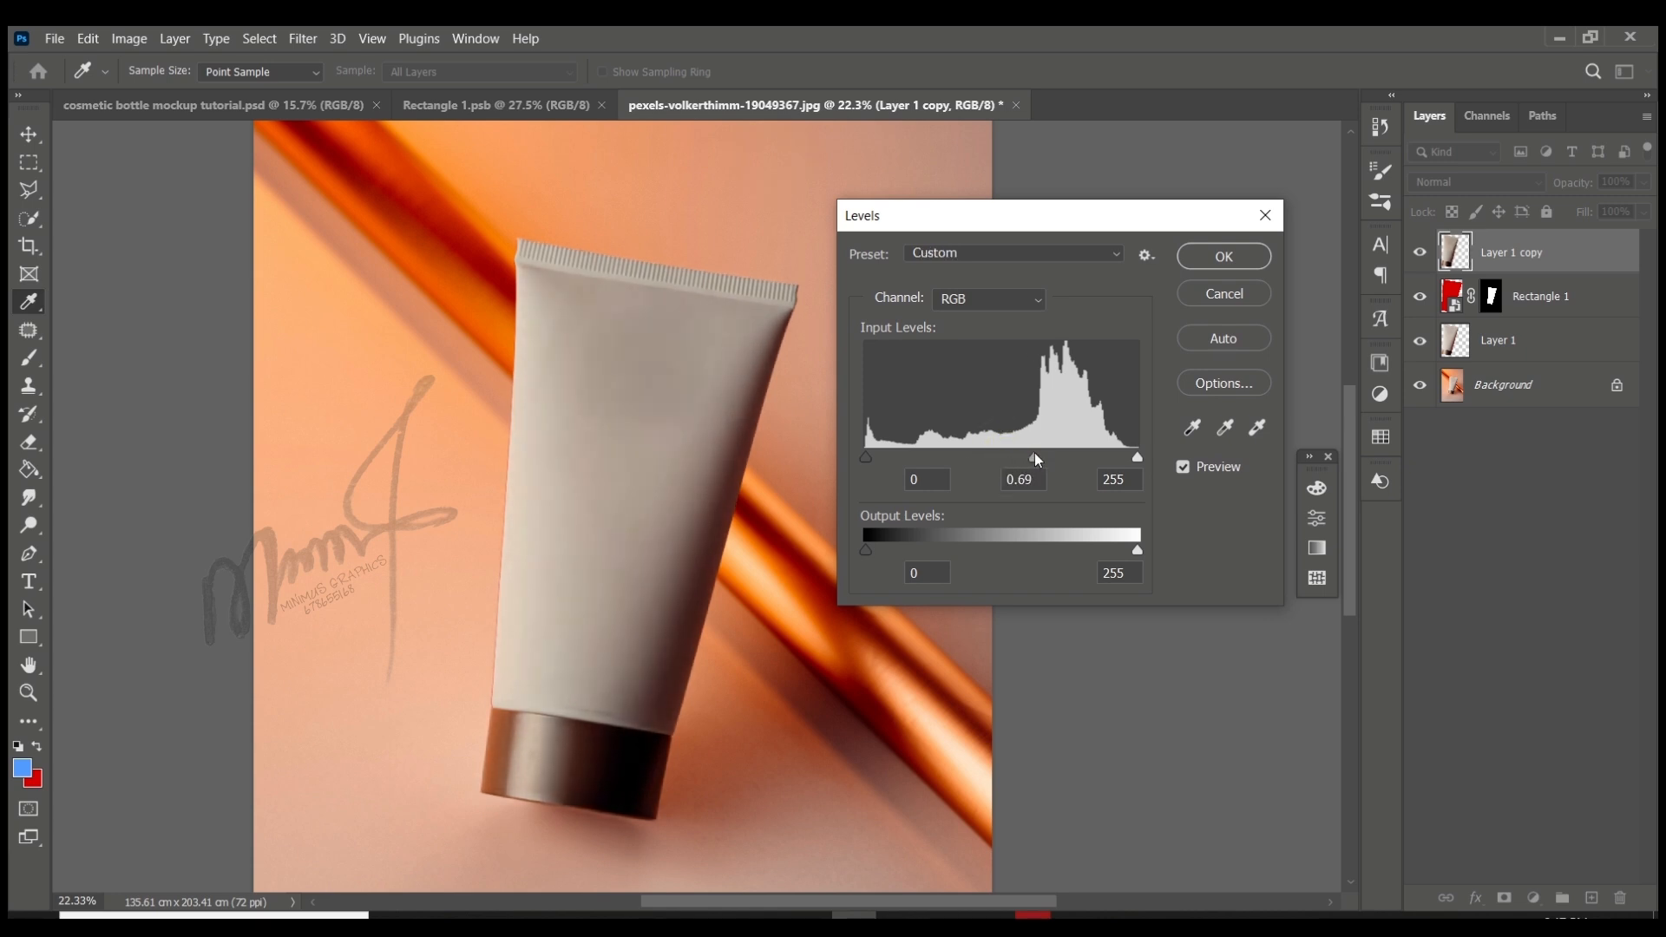
mouse_move(874, 467)
mouse_down()
mouse_move(891, 464)
mouse_move(871, 455)
mouse_up()
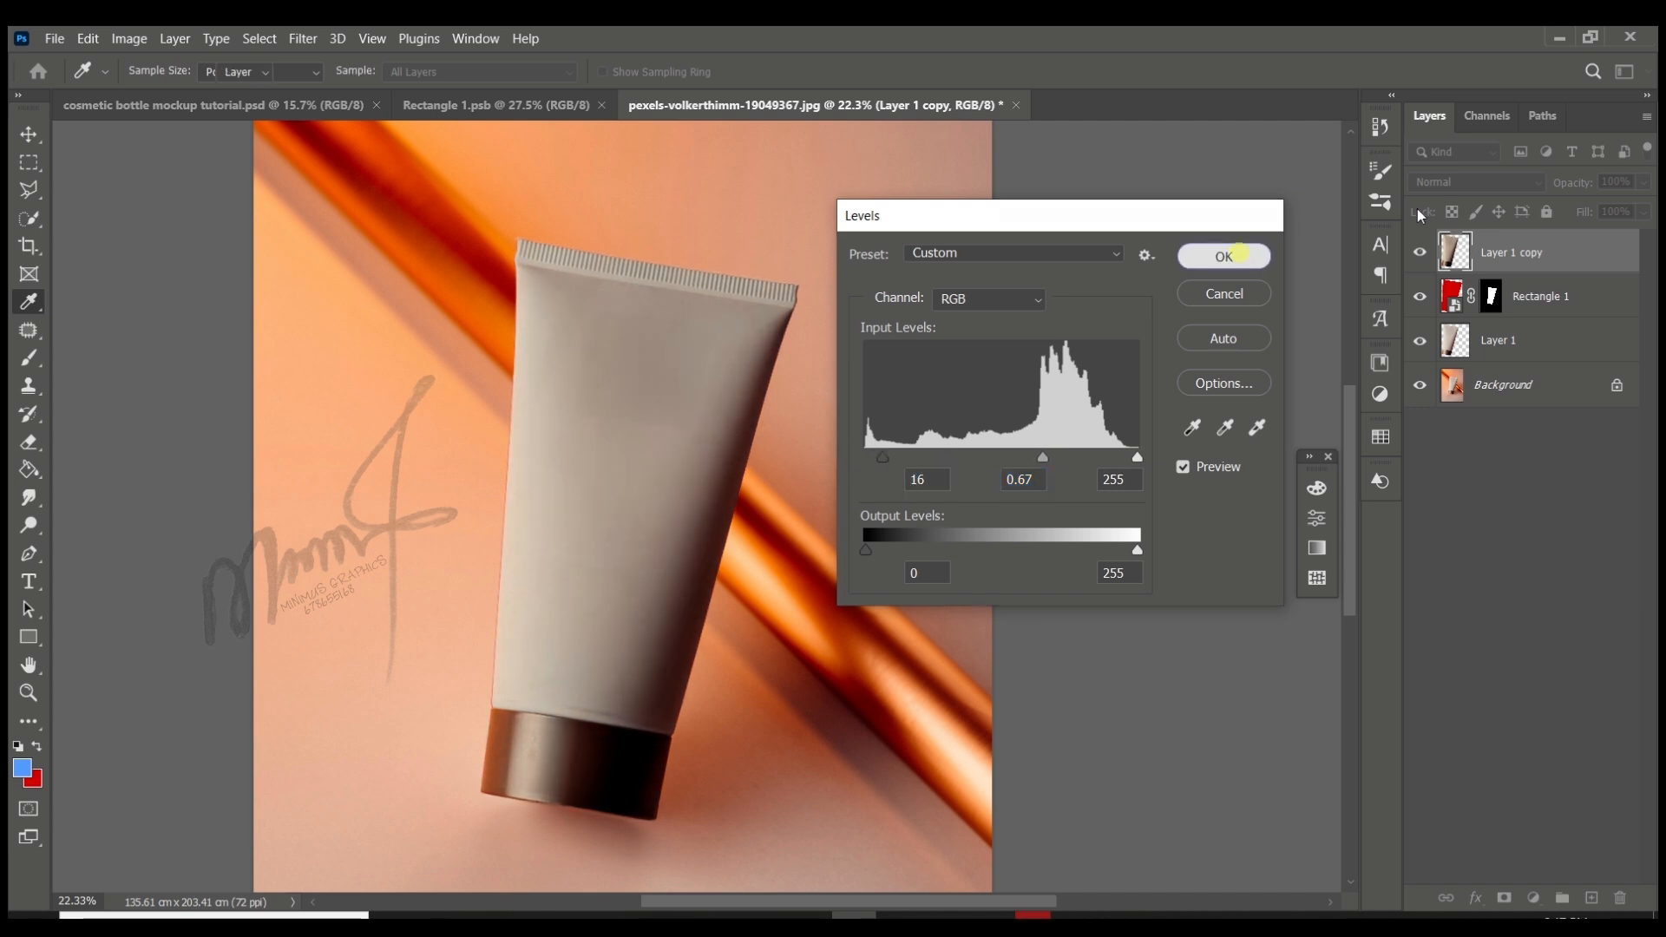
click(1223, 256)
- Set the Layer 1 copy to Overlay and compare the tube with and without that layer
key(v)
click(1475, 181)
click(1442, 448)
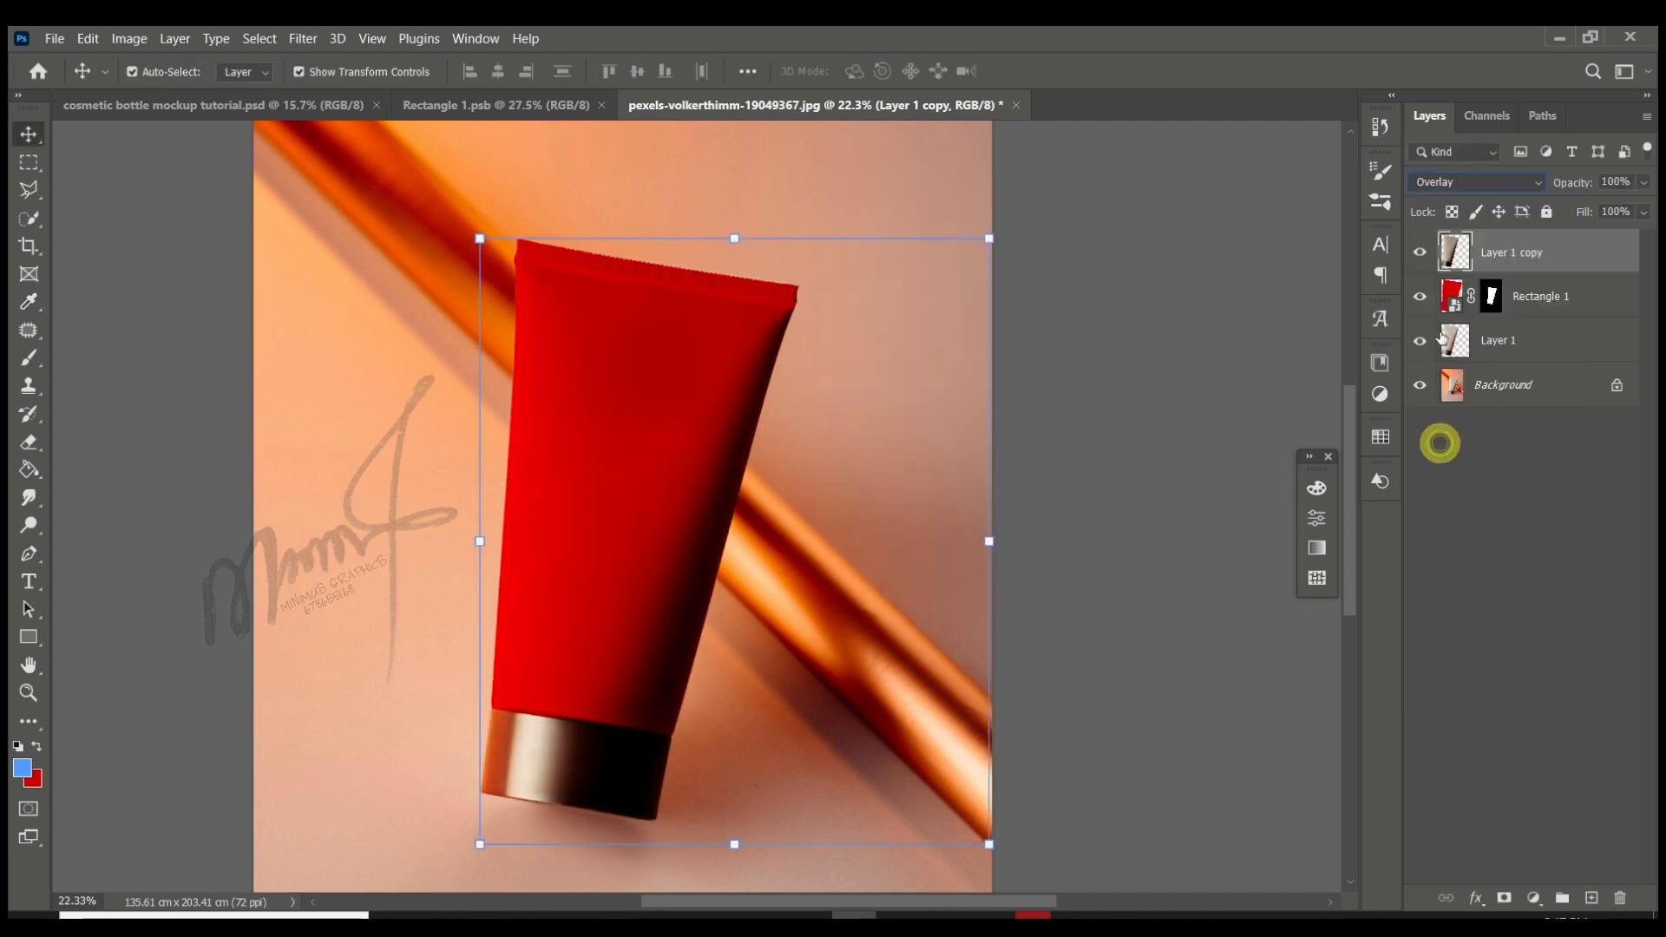
click(1419, 254)
click(1420, 253)
- Try a second duplicate of Layer 1 on top of the stack, brightened with Levels
drag(1532, 336, 1525, 249)
key(ctrl+l)
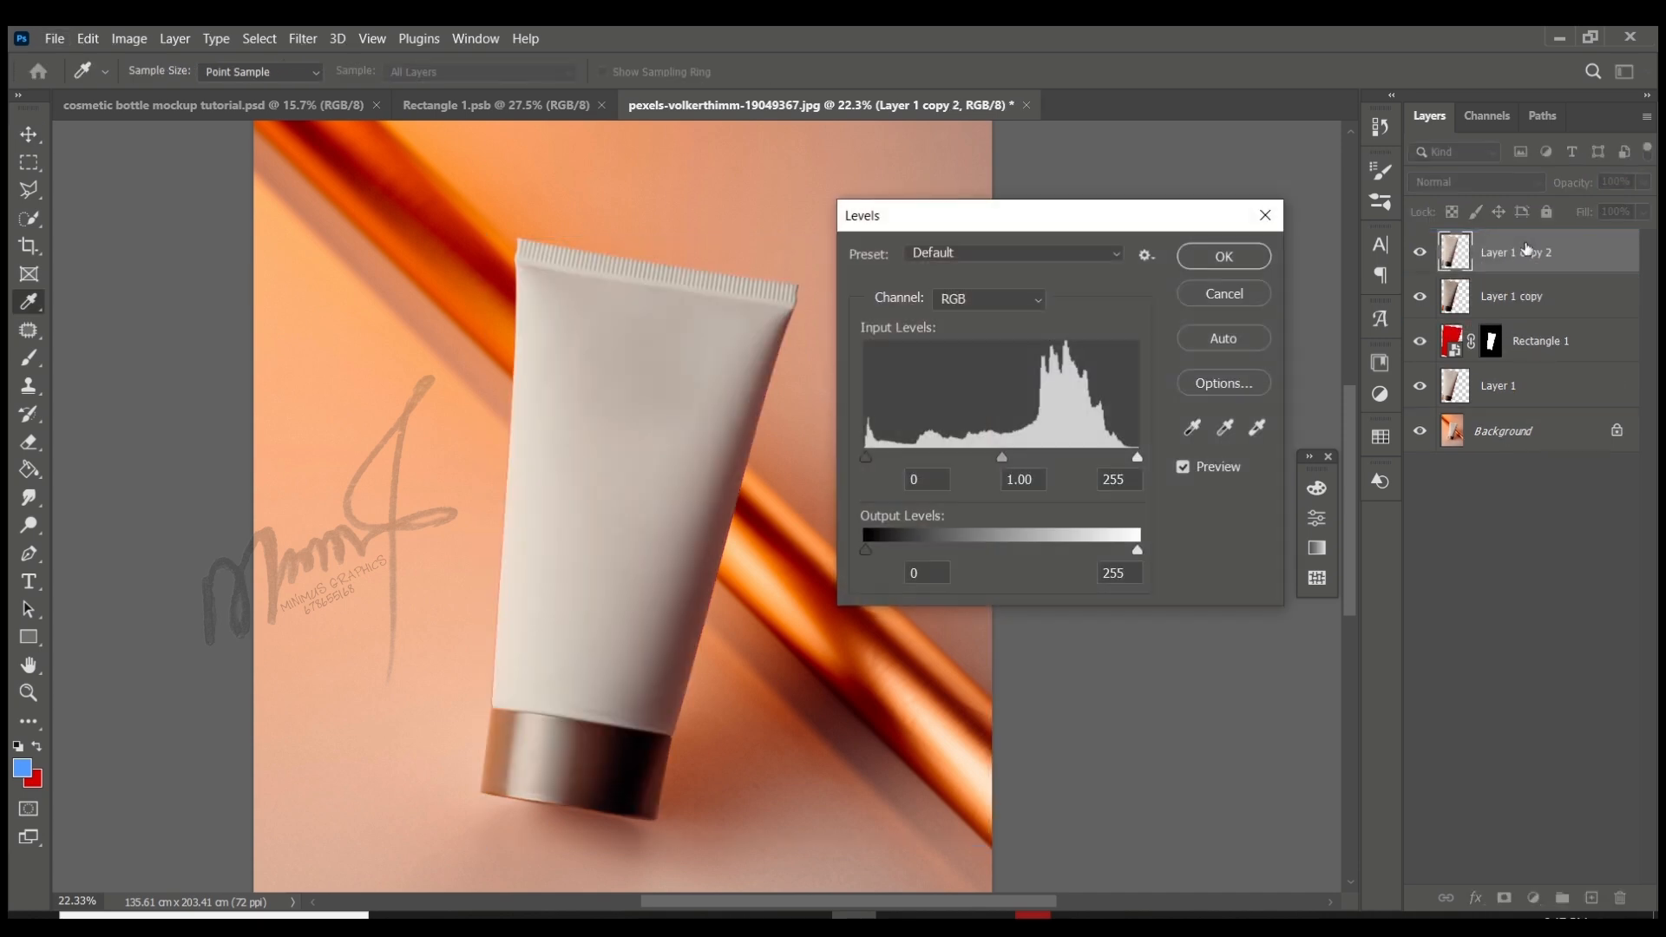
drag(996, 465, 955, 458)
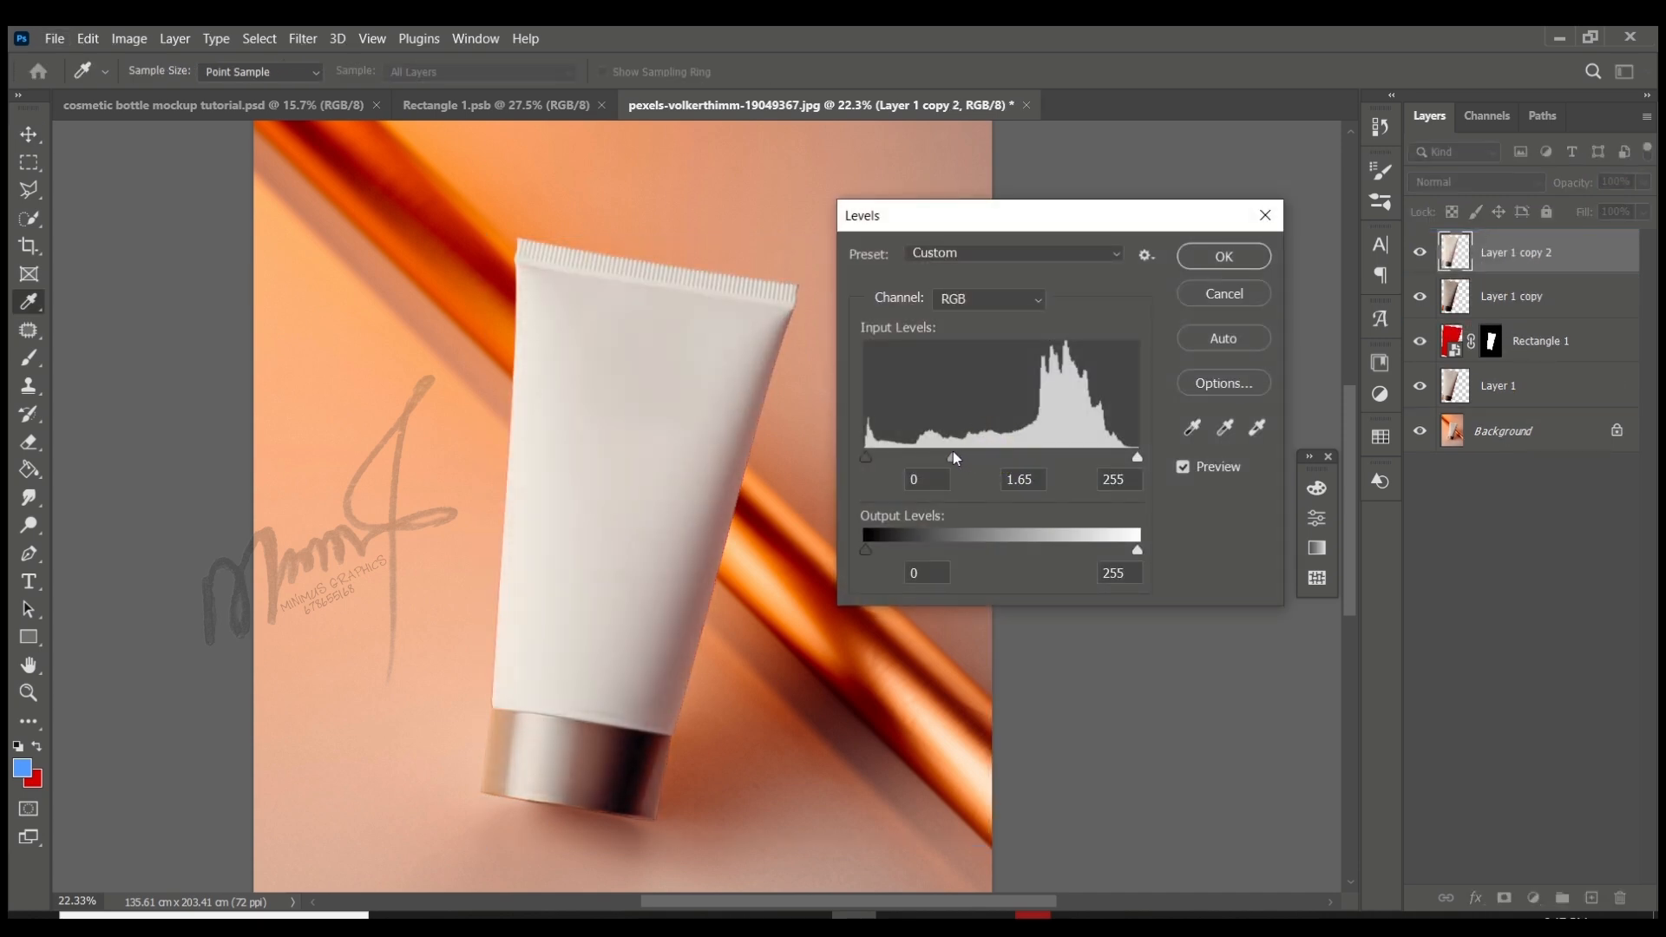
mouse_move(1137, 458)
mouse_down()
mouse_move(1109, 458)
mouse_move(1123, 458)
mouse_up()
drag(965, 460, 973, 458)
click(1223, 256)
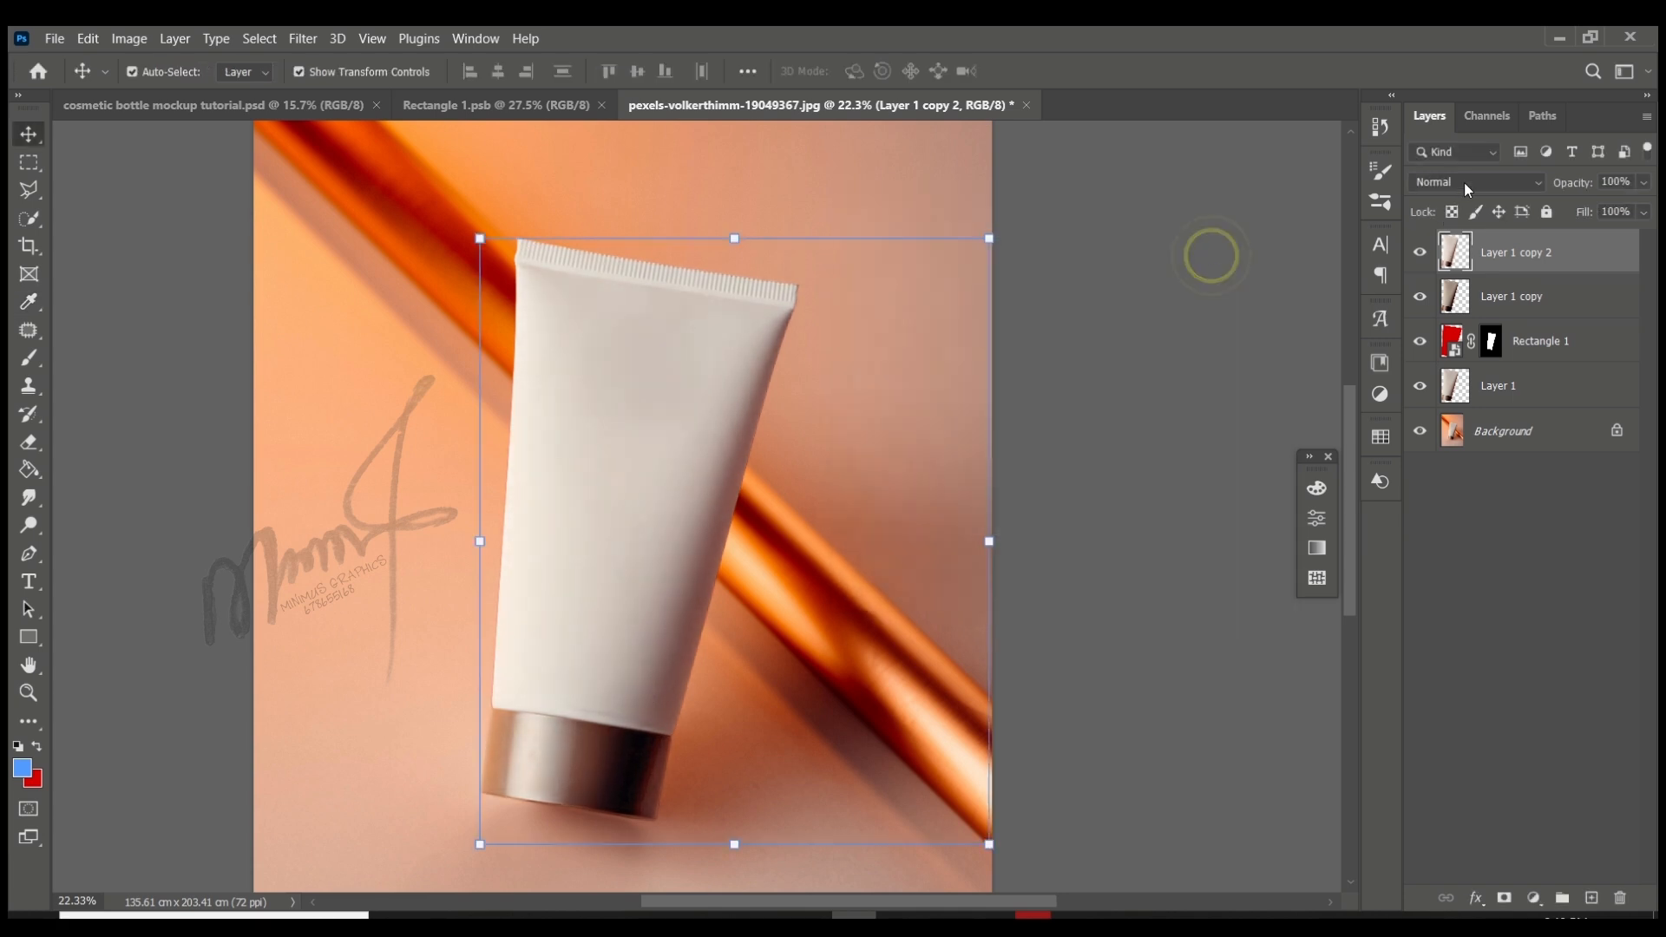
- Try Overlay on the second copy, check the tube without the red layer, and delete the second copy
click(1466, 183)
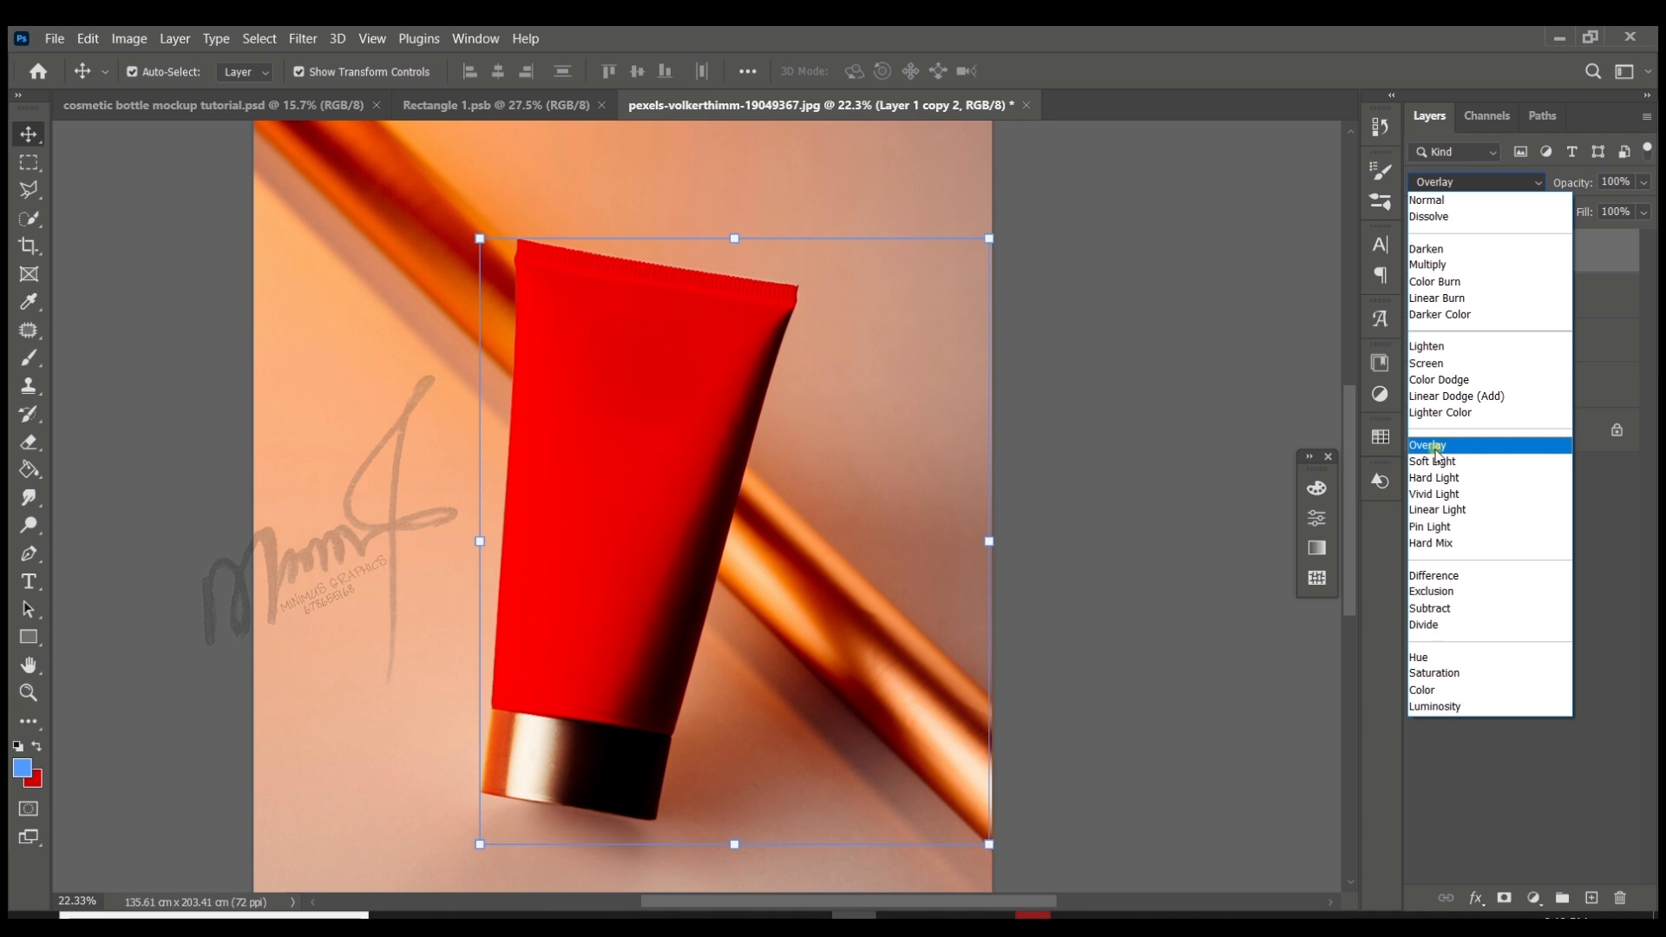
click(1436, 453)
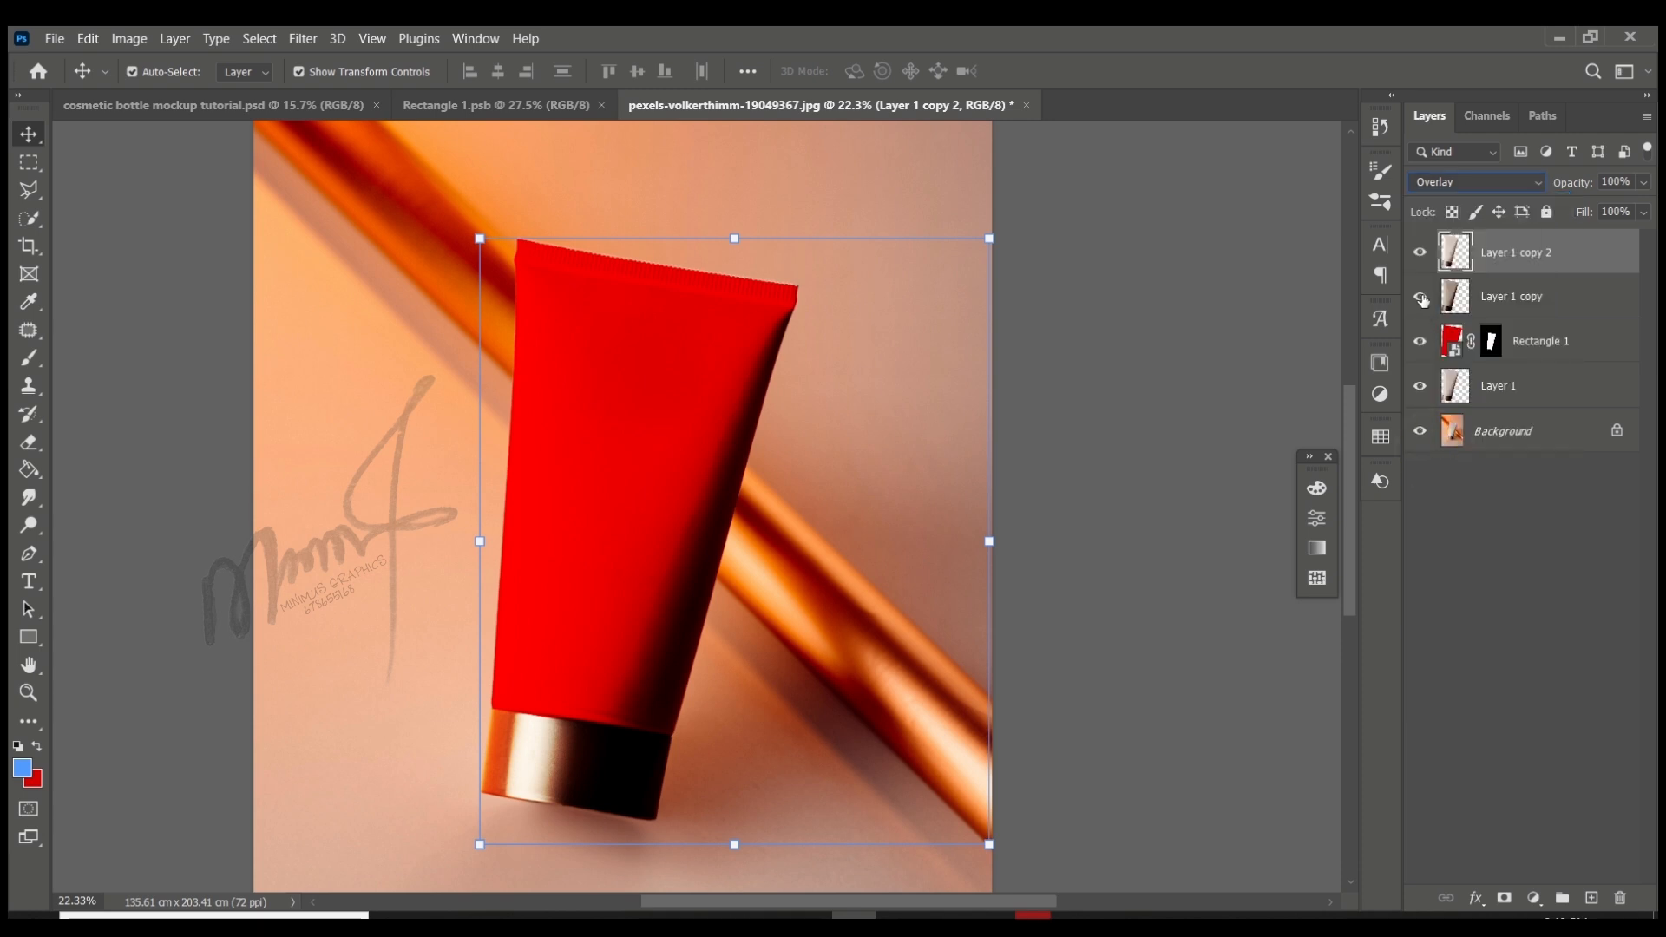
click(1420, 340)
click(1422, 339)
drag(1516, 253, 1618, 888)
- Add a Levels adjustment layer on top of all layers with midtone 1.62 and white input 223
click(1534, 899)
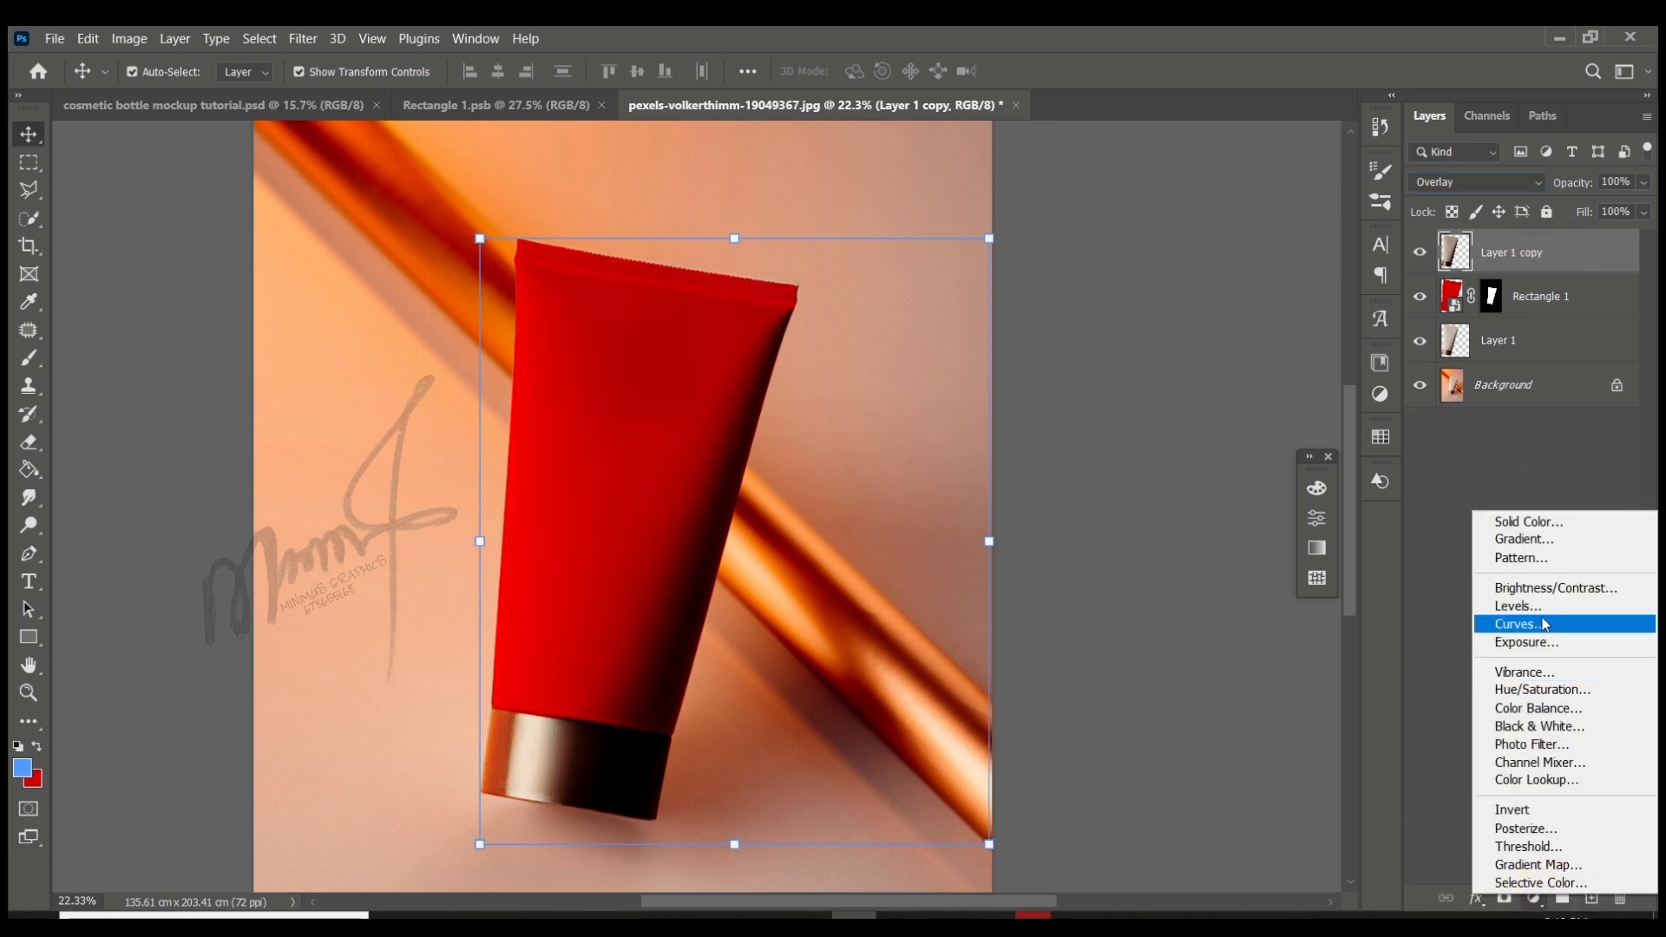
click(1520, 606)
mouse_move(1150, 705)
mouse_down()
mouse_move(1173, 705)
mouse_move(1123, 698)
mouse_up()
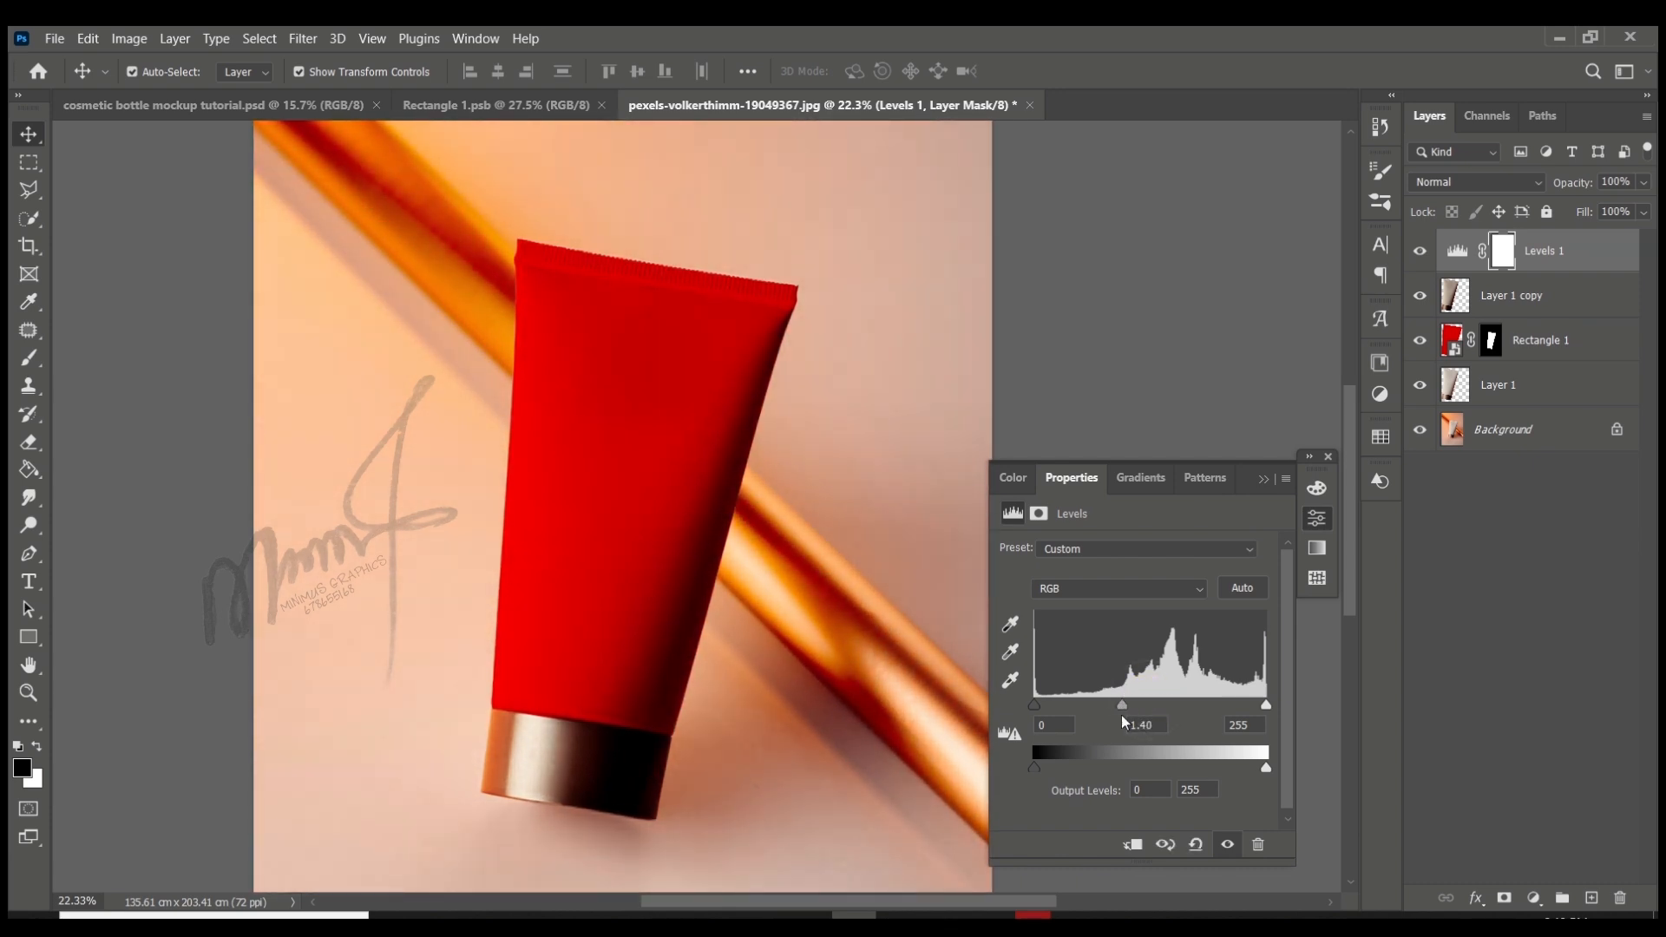
drag(1267, 709, 1241, 705)
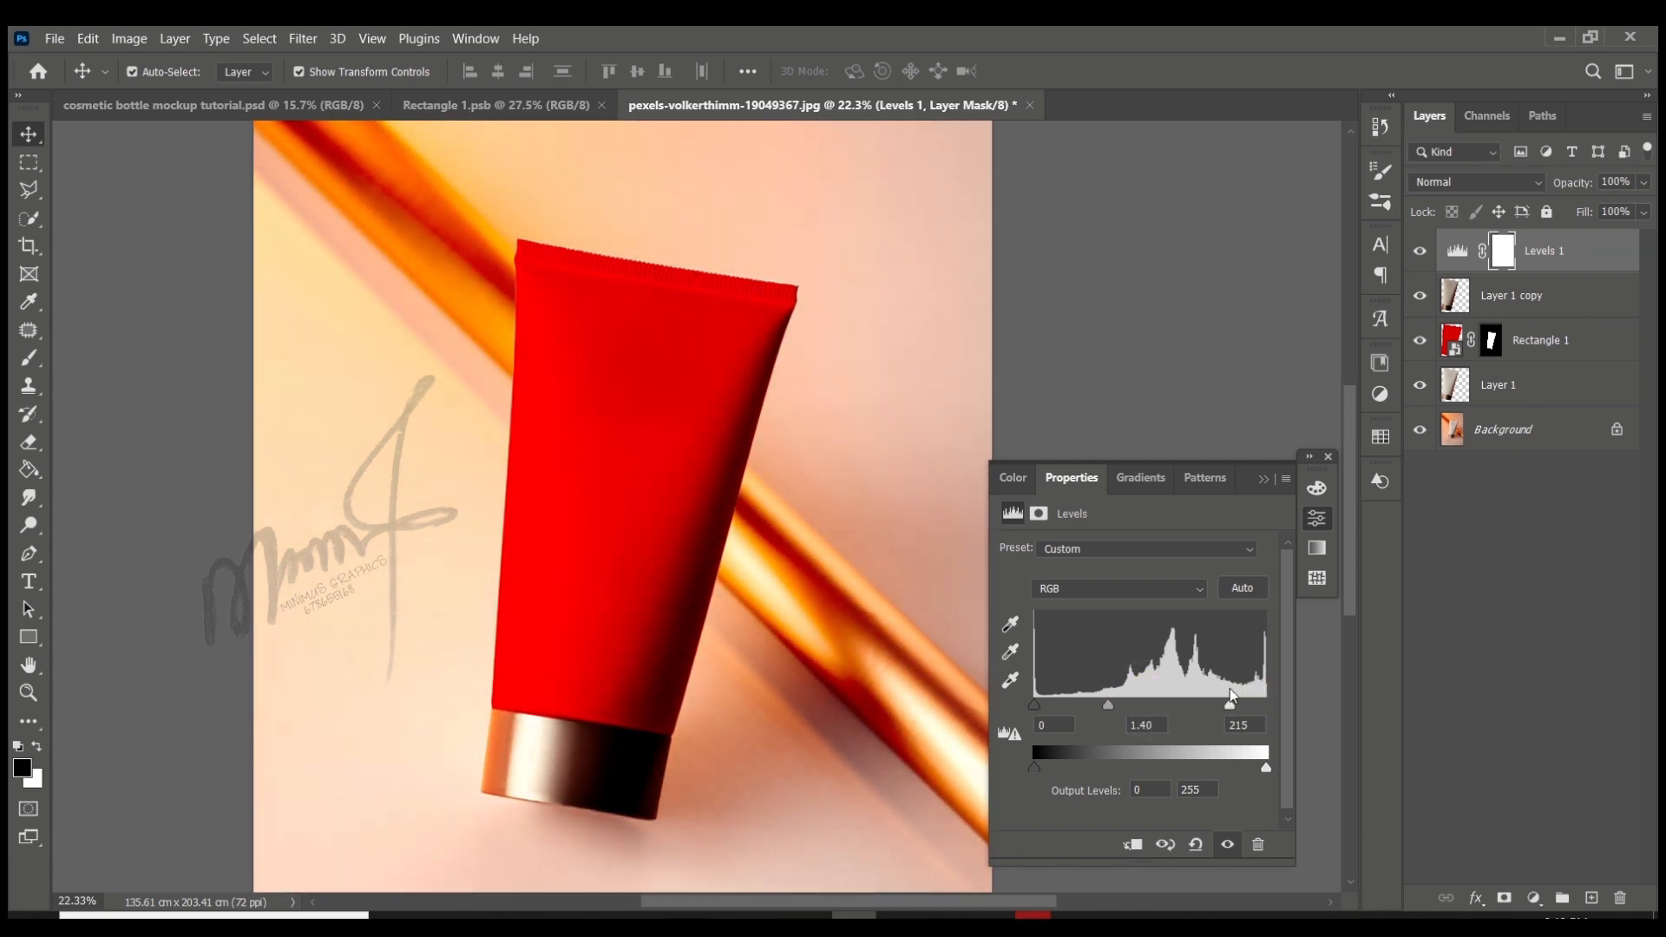
drag(1032, 705, 1120, 709)
mouse_move(1033, 767)
mouse_down()
mouse_move(1065, 763)
mouse_move(1034, 767)
mouse_up()
drag(1266, 768, 1266, 768)
mouse_move(1033, 767)
mouse_down()
mouse_move(1100, 766)
mouse_move(1008, 767)
mouse_up()
drag(1065, 705, 1034, 705)
mouse_move(1239, 705)
mouse_down()
mouse_move(1225, 705)
mouse_move(1250, 710)
mouse_up()
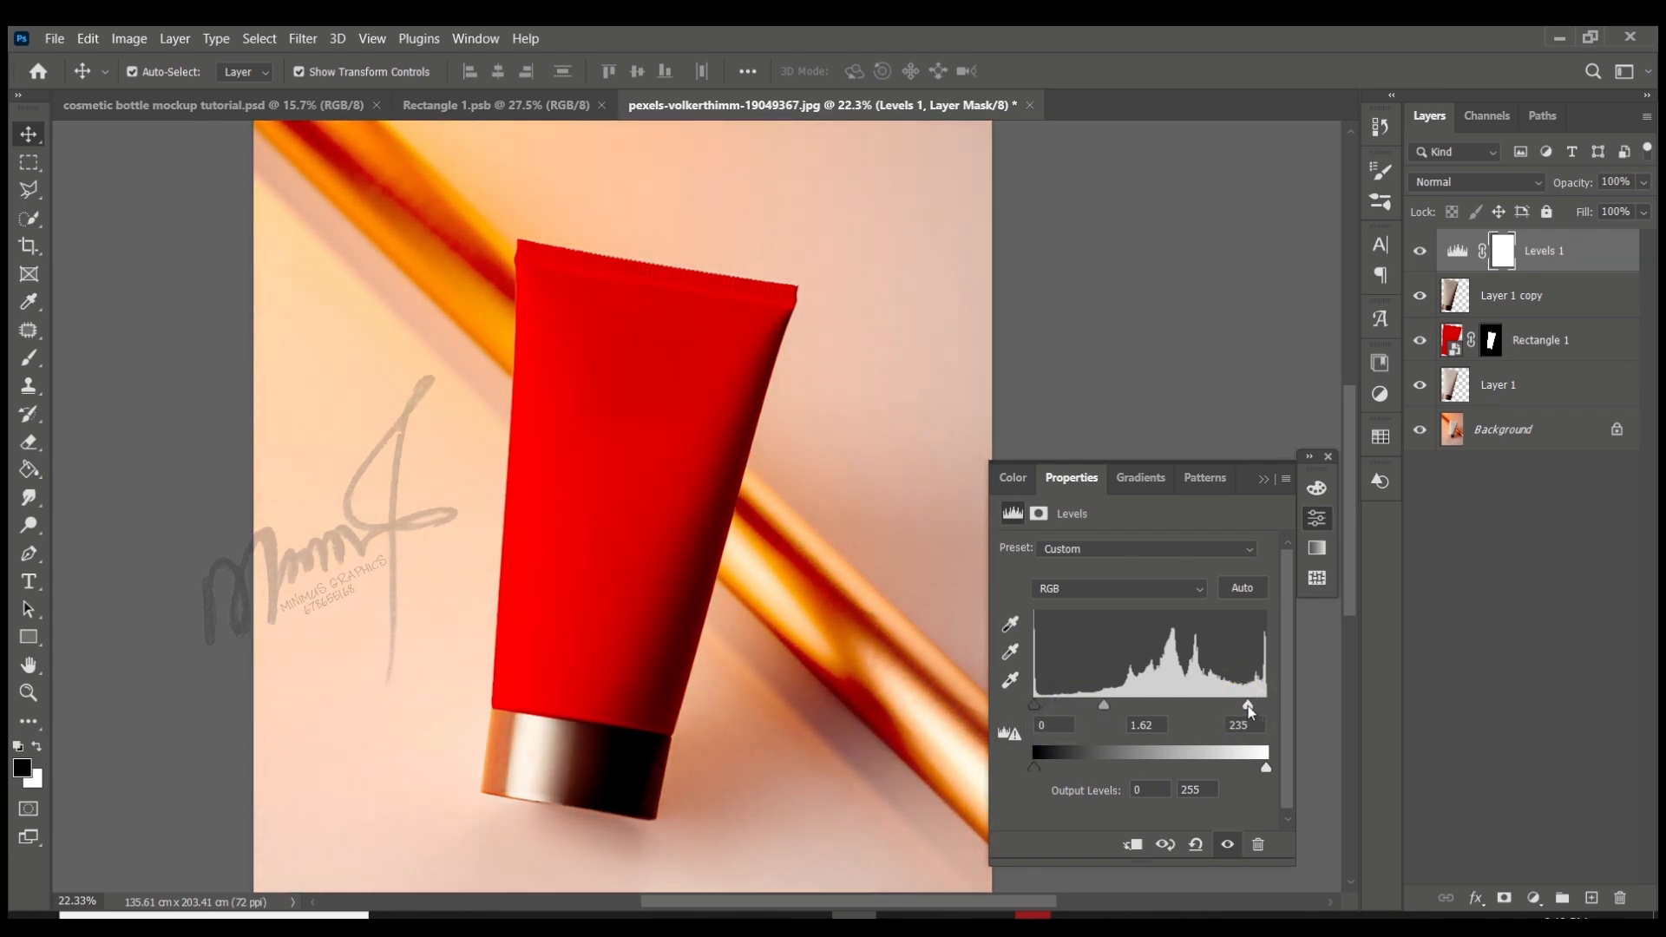
click(1264, 480)
- Open Layer 1 copy's blending options and split the Underlying Layer's white Blend If slider to 131/255
click(1509, 293)
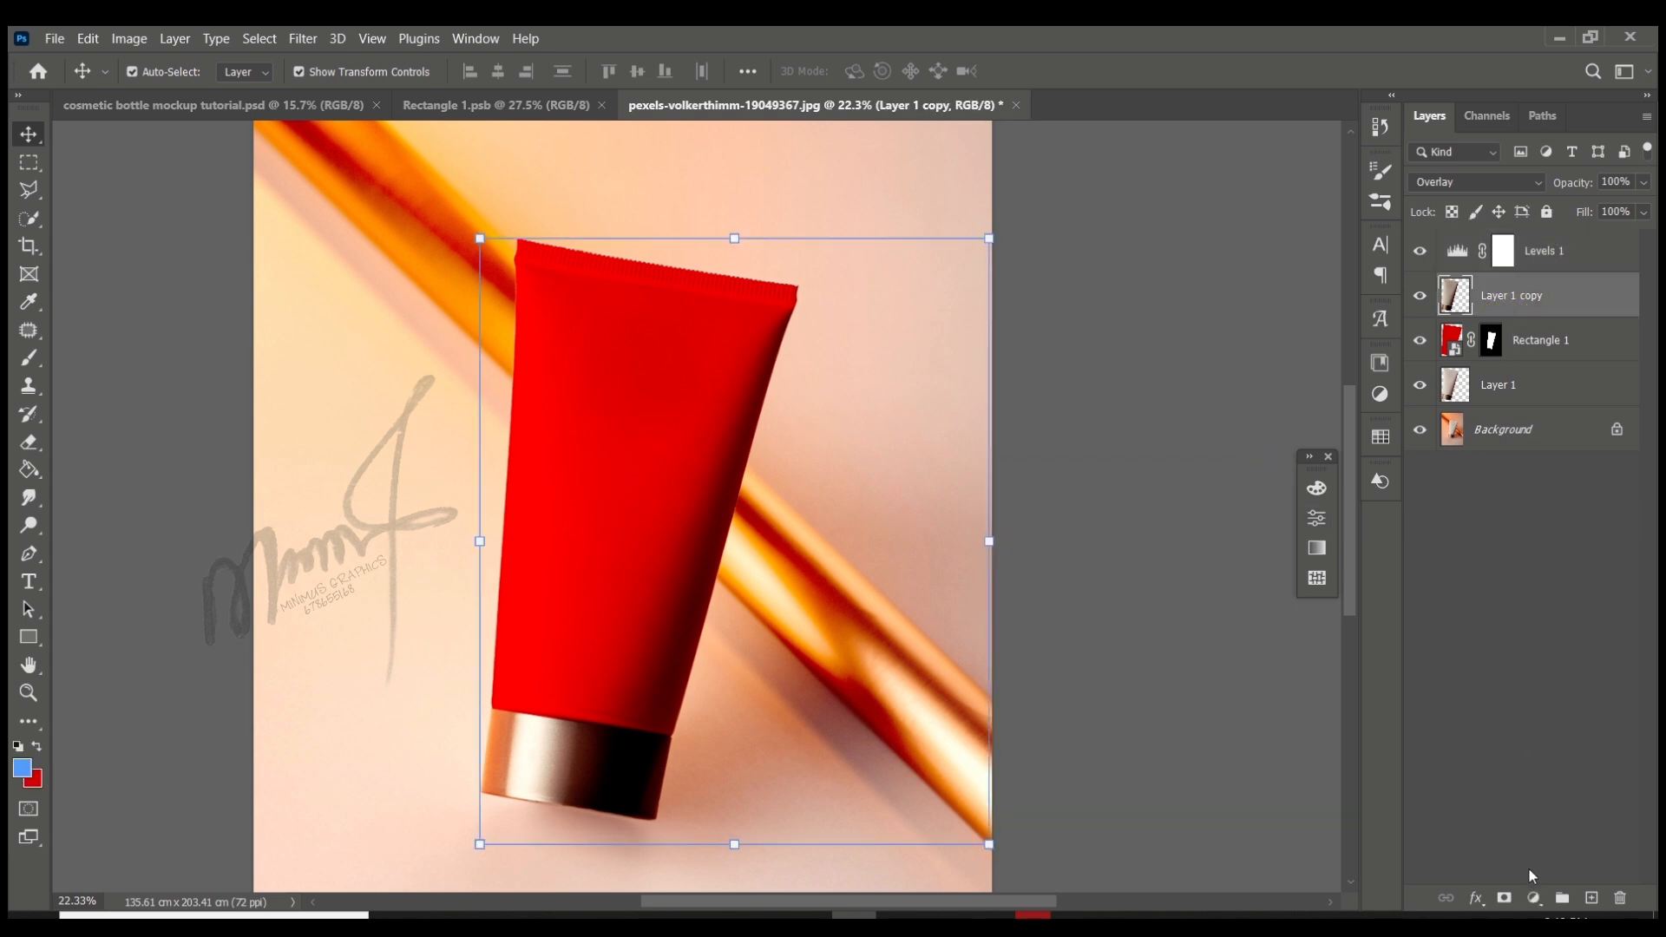
click(1476, 898)
click(1520, 687)
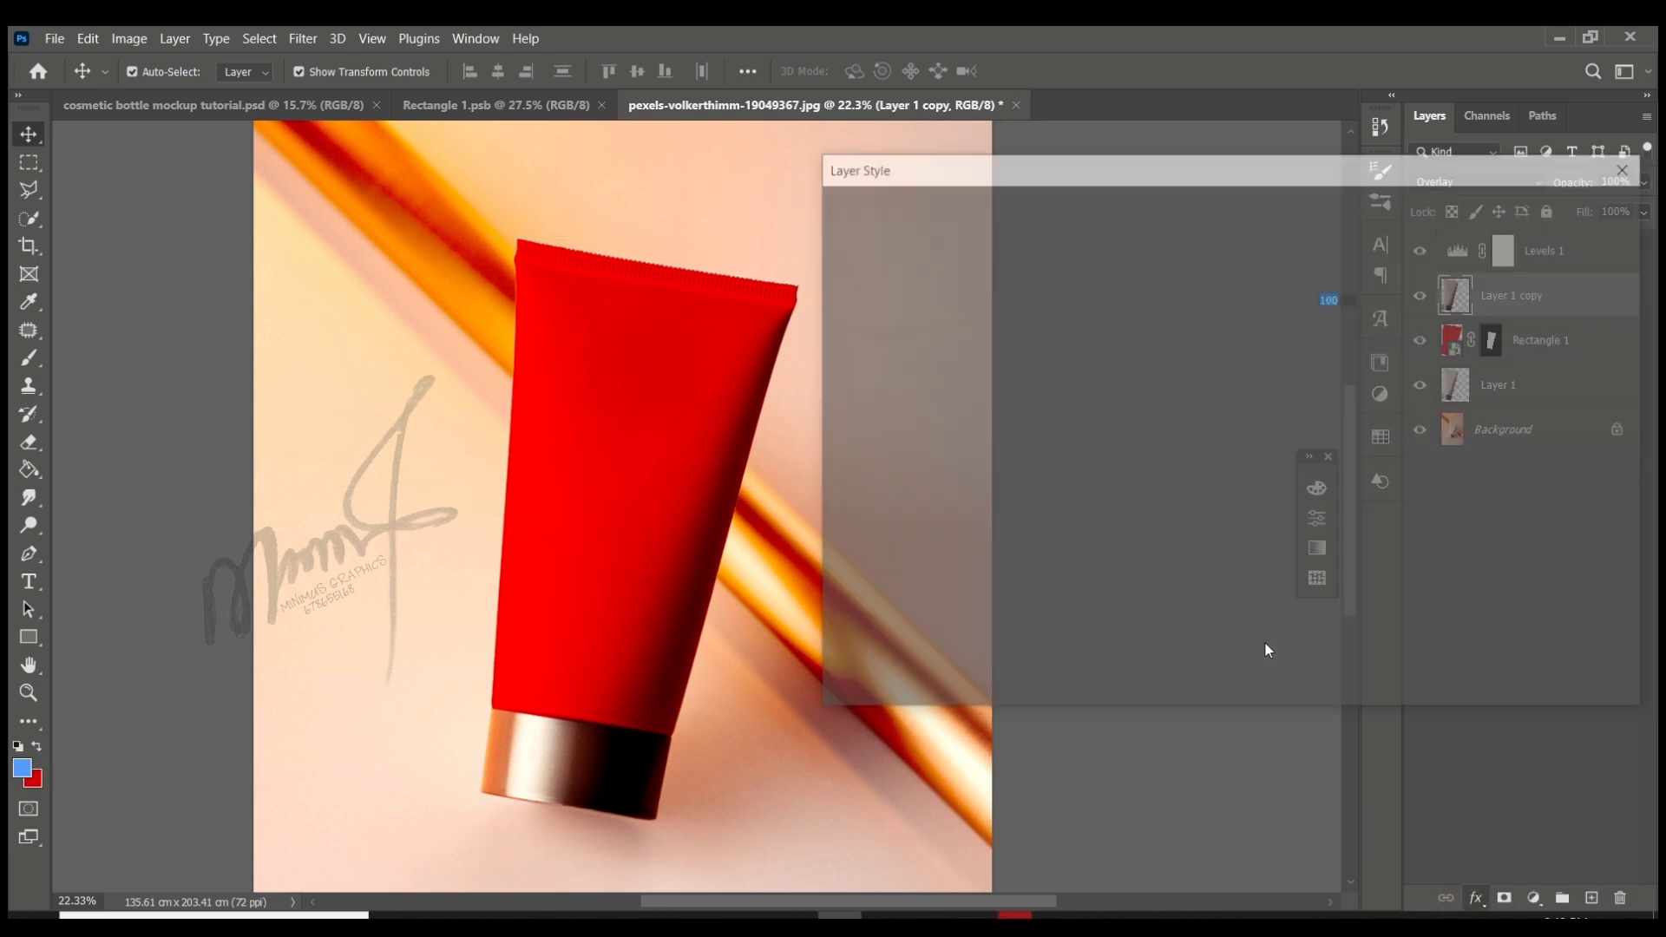
drag(1381, 616, 1246, 618)
drag(1382, 617, 1304, 631)
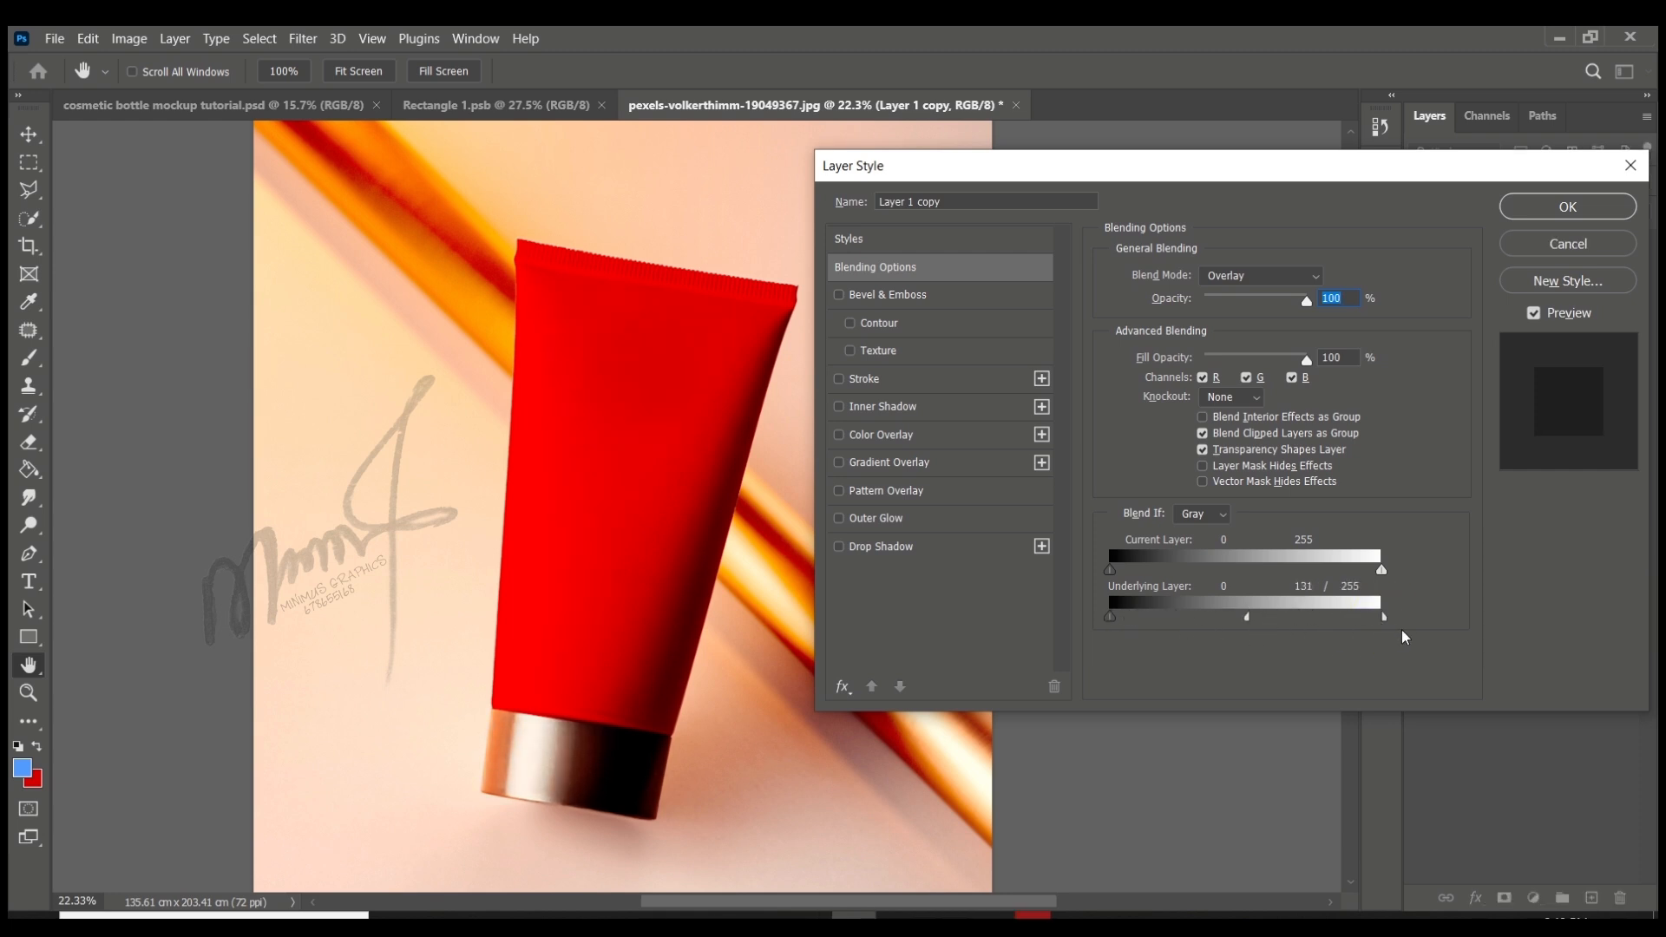
- Split Layer 1 copy's Current Layer white Blend If slider to 142/196 and rejoin the Underlying Layer white slider at 255
drag(1359, 570, 1302, 567)
drag(1379, 570, 1263, 578)
drag(1388, 570, 1307, 568)
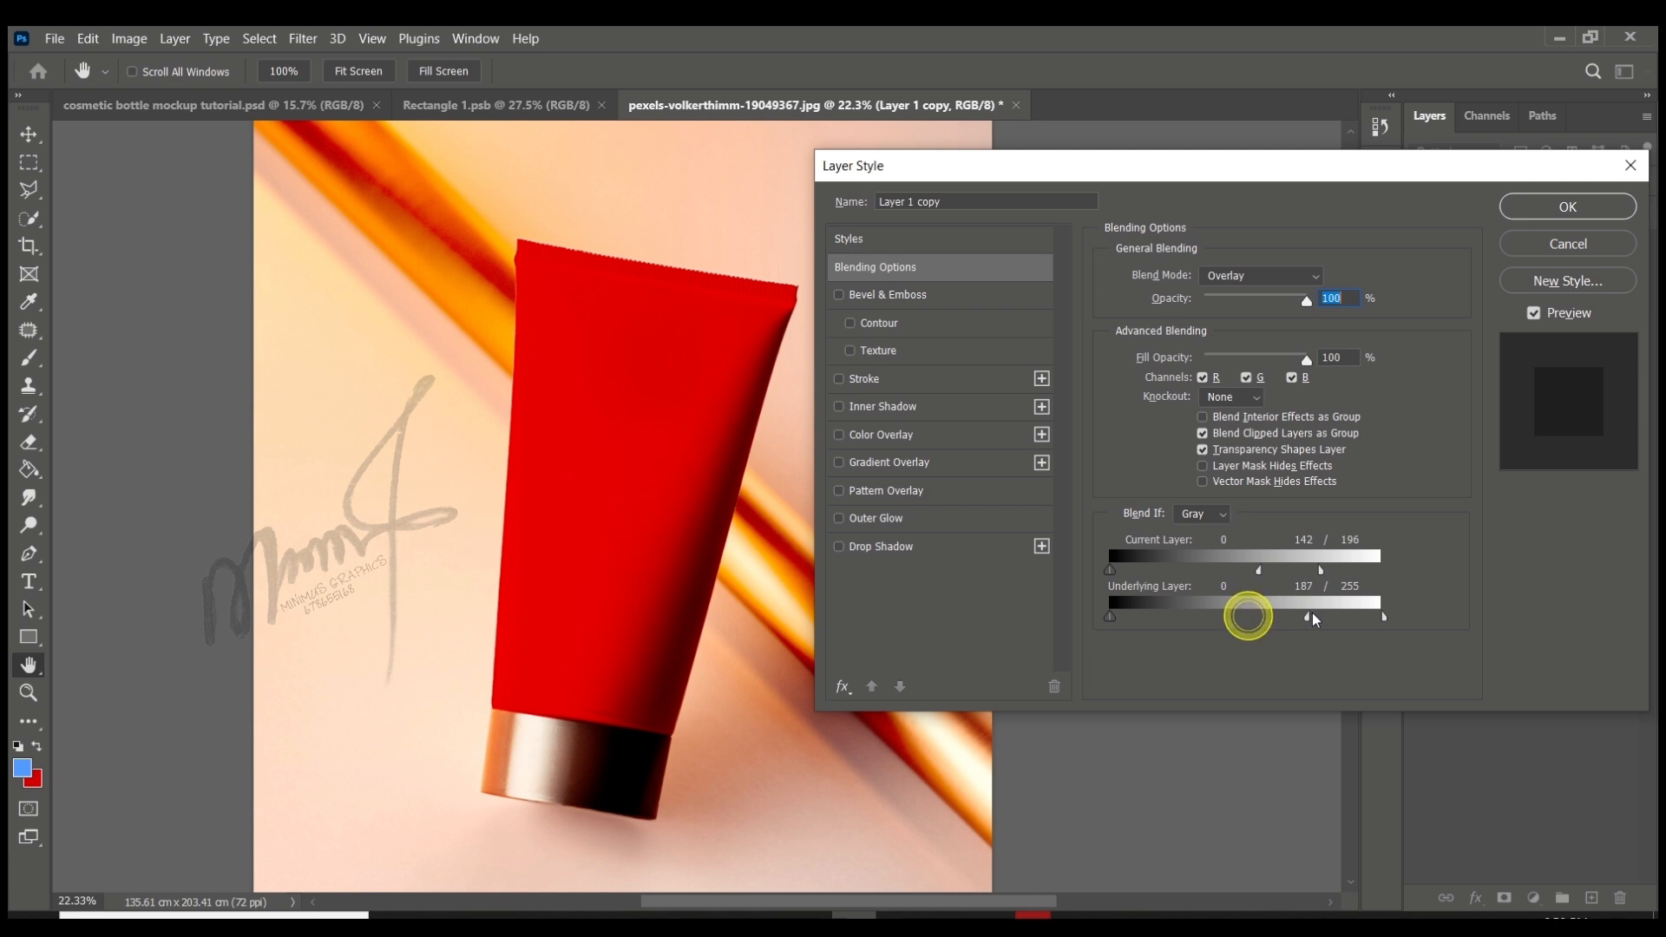
drag(1247, 618, 1375, 620)
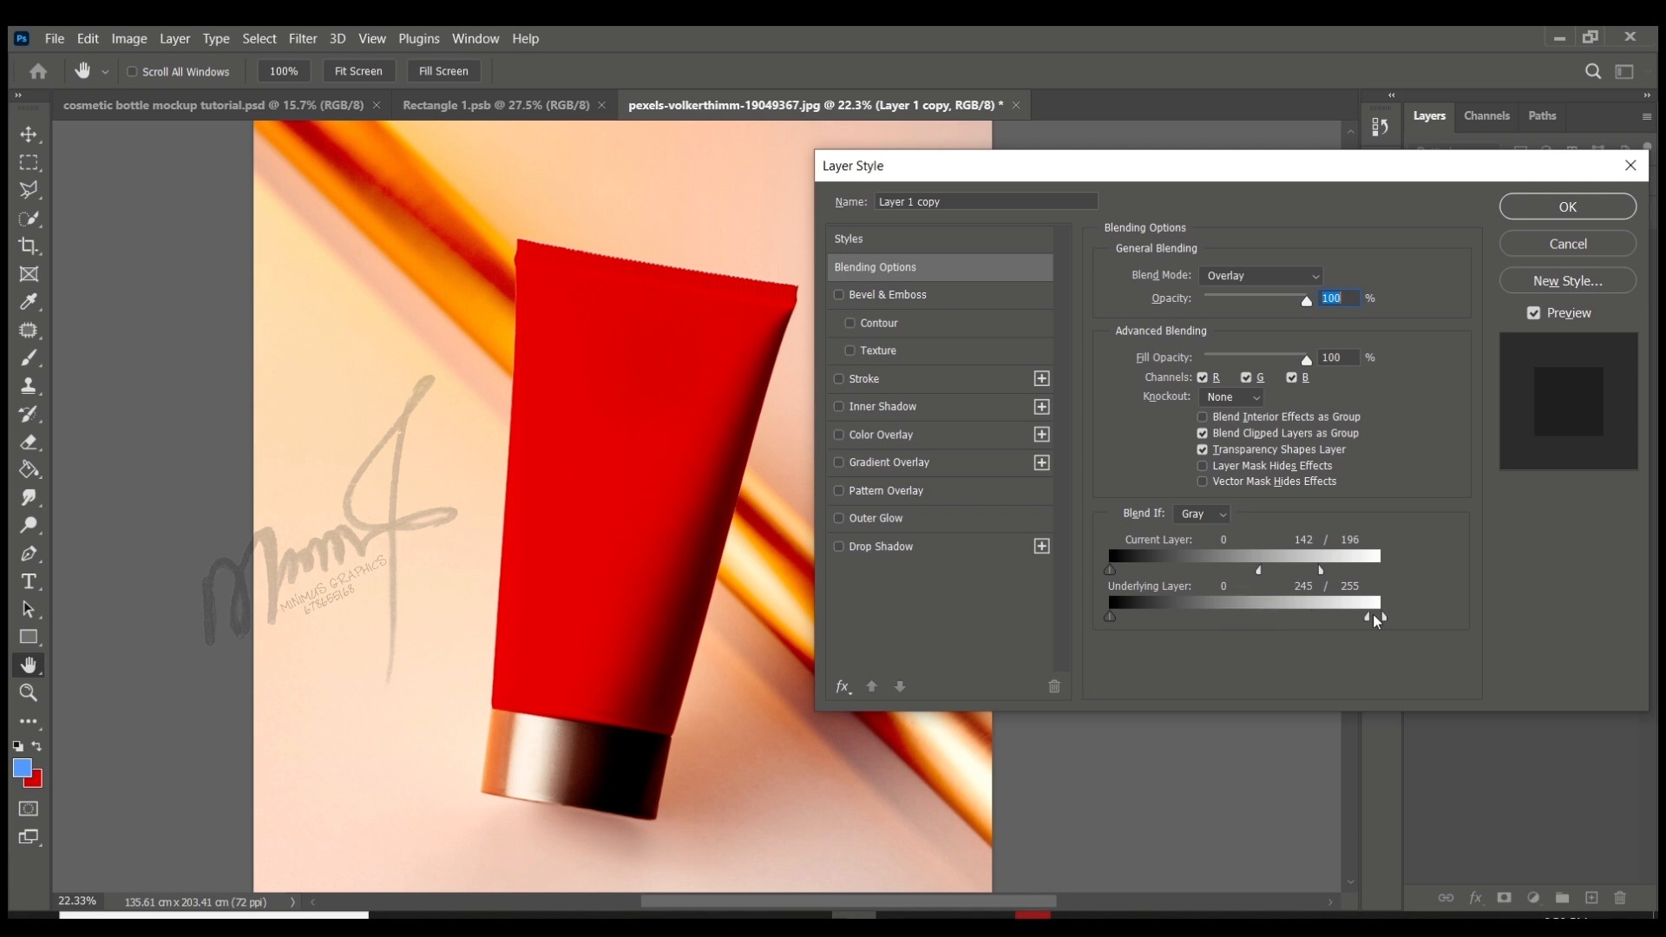
click(1561, 203)
scroll(920, 382, down, 6)
click(1157, 450)
scroll(1249, 399, up, 5)
click(1540, 298)
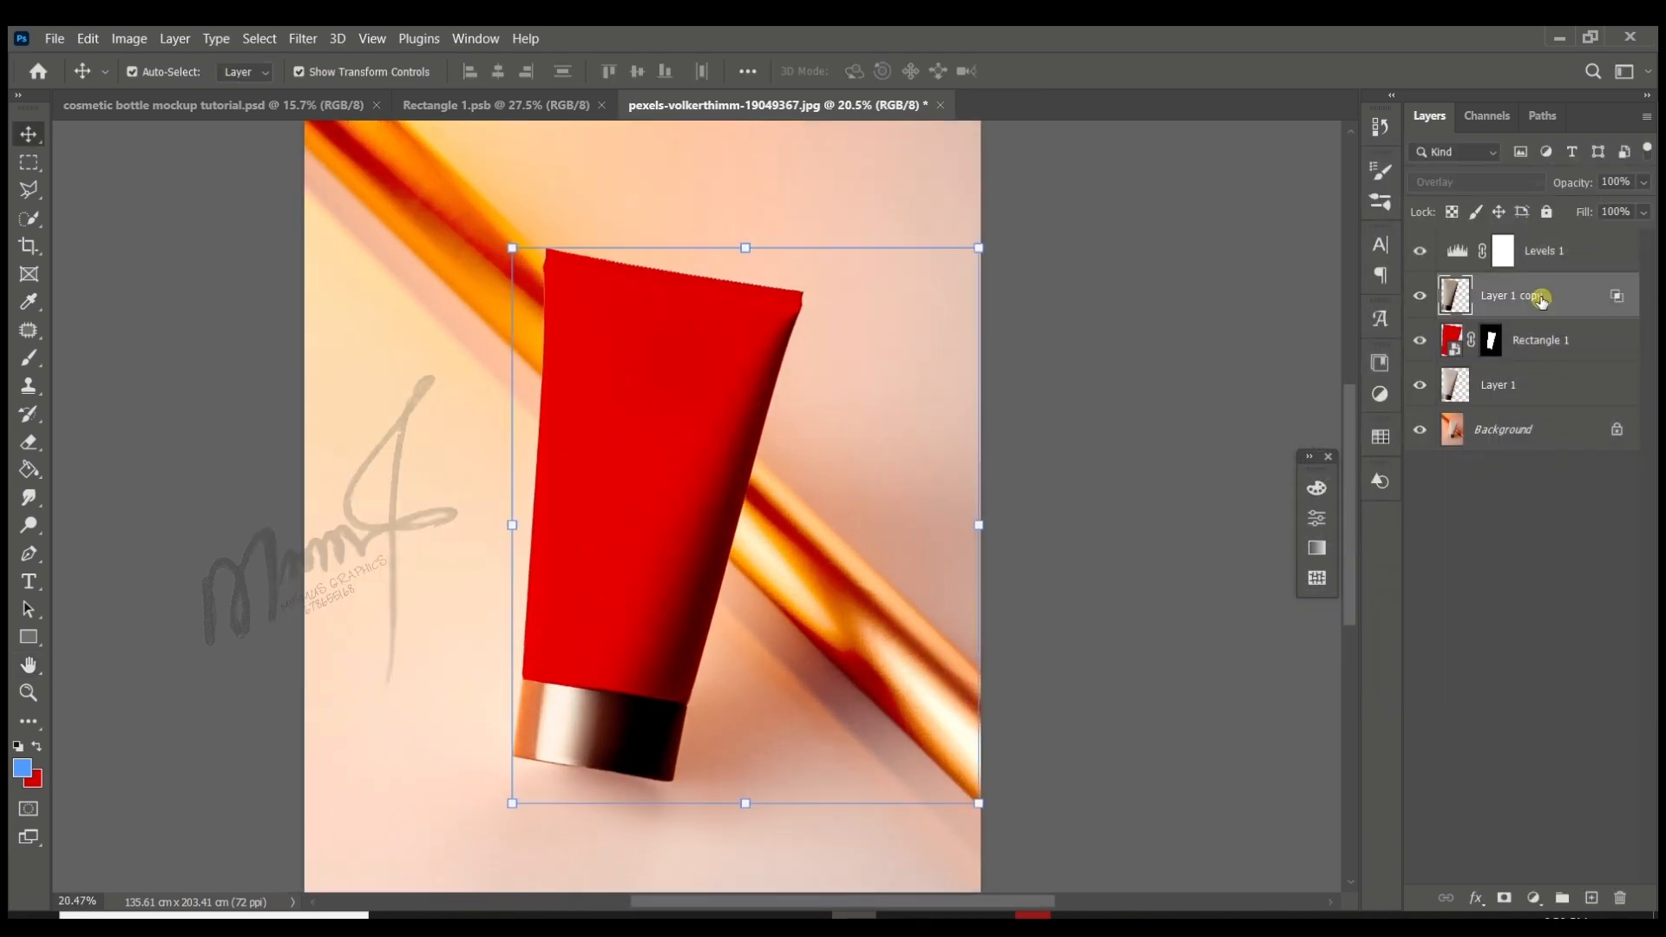
- Open the Levels 1 layer's blending options and split the Underlying Layer's black Blend If slider to 0/54
click(1591, 251)
click(1474, 898)
click(1219, 544)
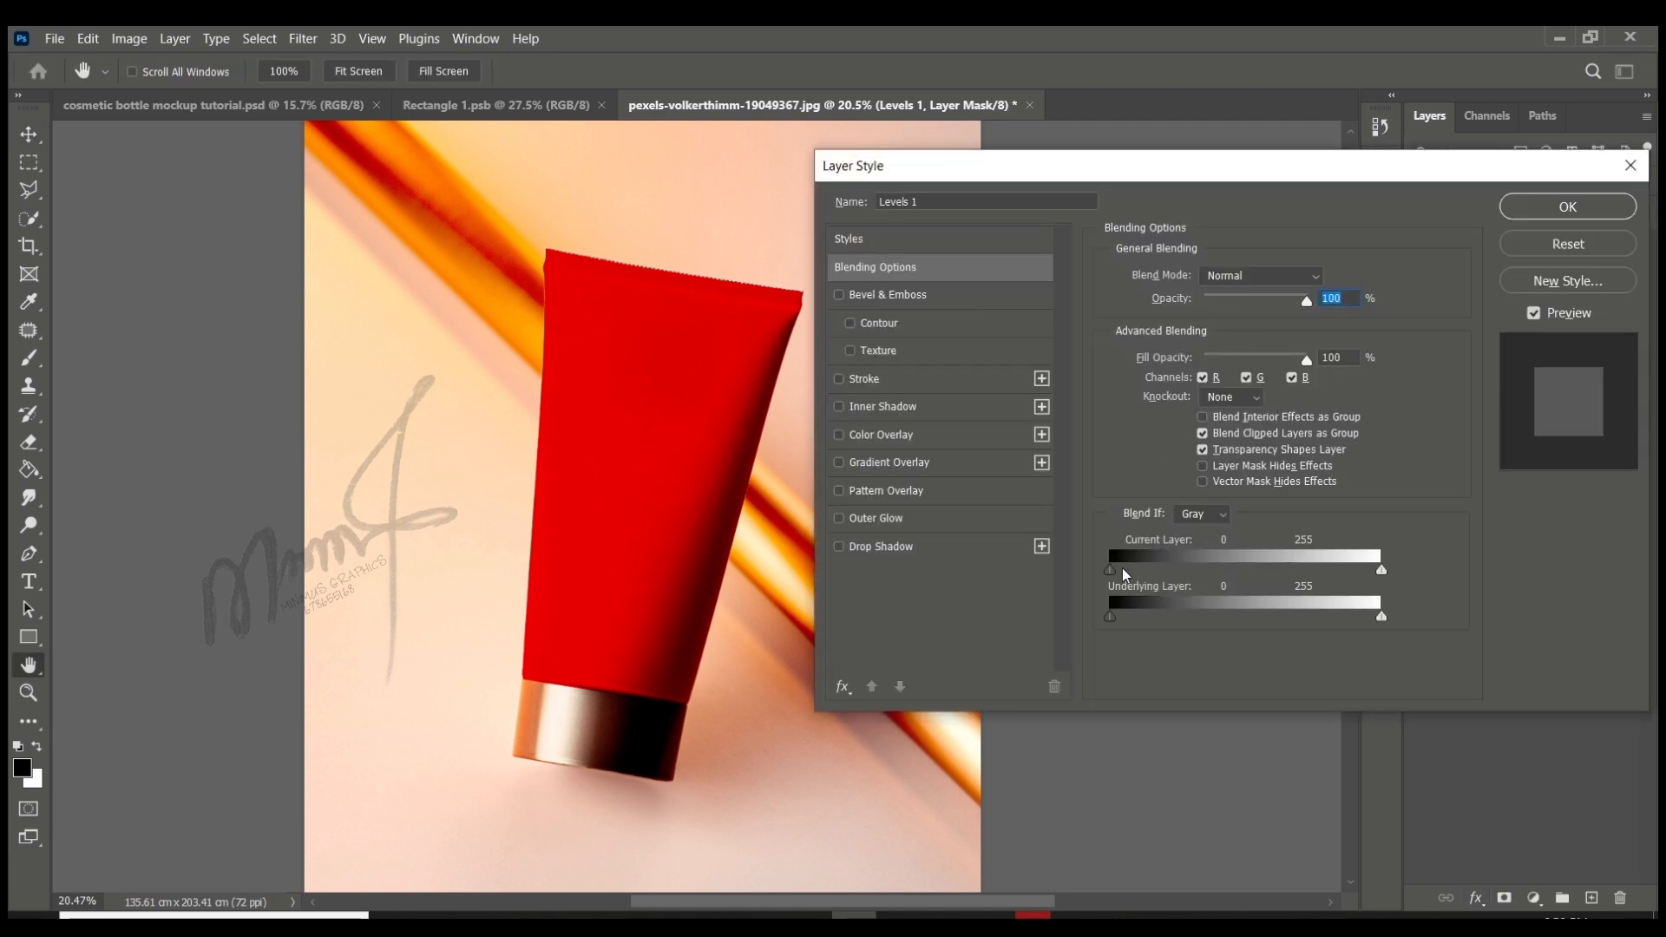
drag(1111, 617, 1180, 619)
key(alt)
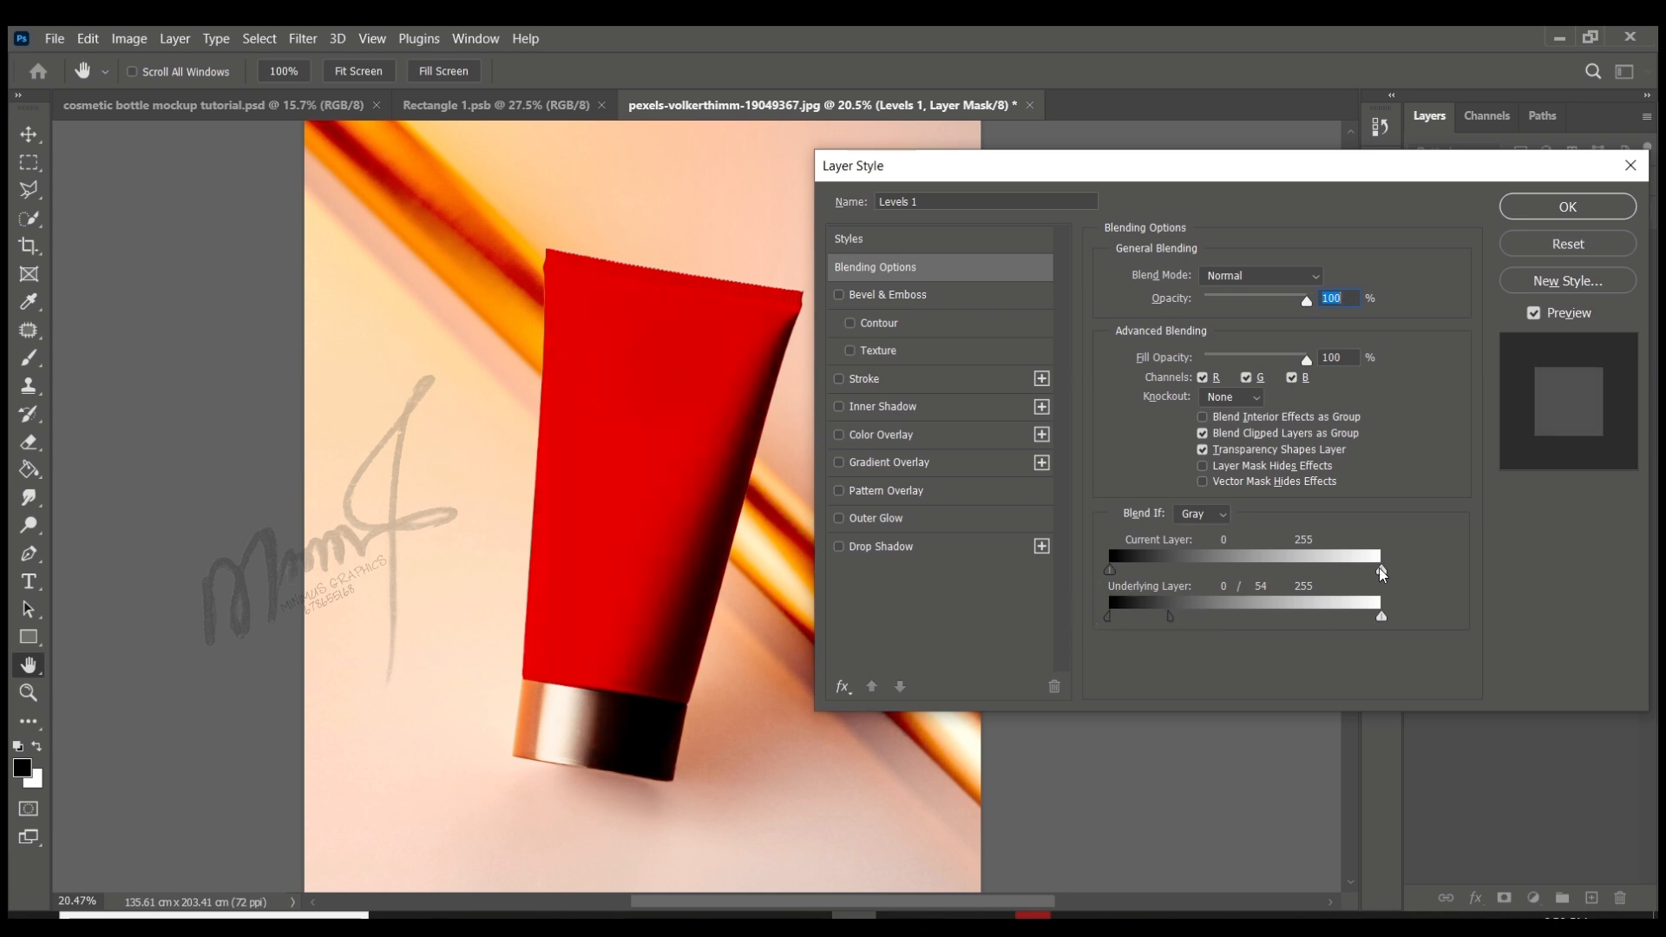
mouse_move(1379, 568)
mouse_down()
mouse_move(1298, 569)
mouse_move(1410, 572)
mouse_up()
- Set Levels 1 to Overlay and its Current Layer black Blend If split to 0/79, with Underlying Layer black at 0
click(1275, 276)
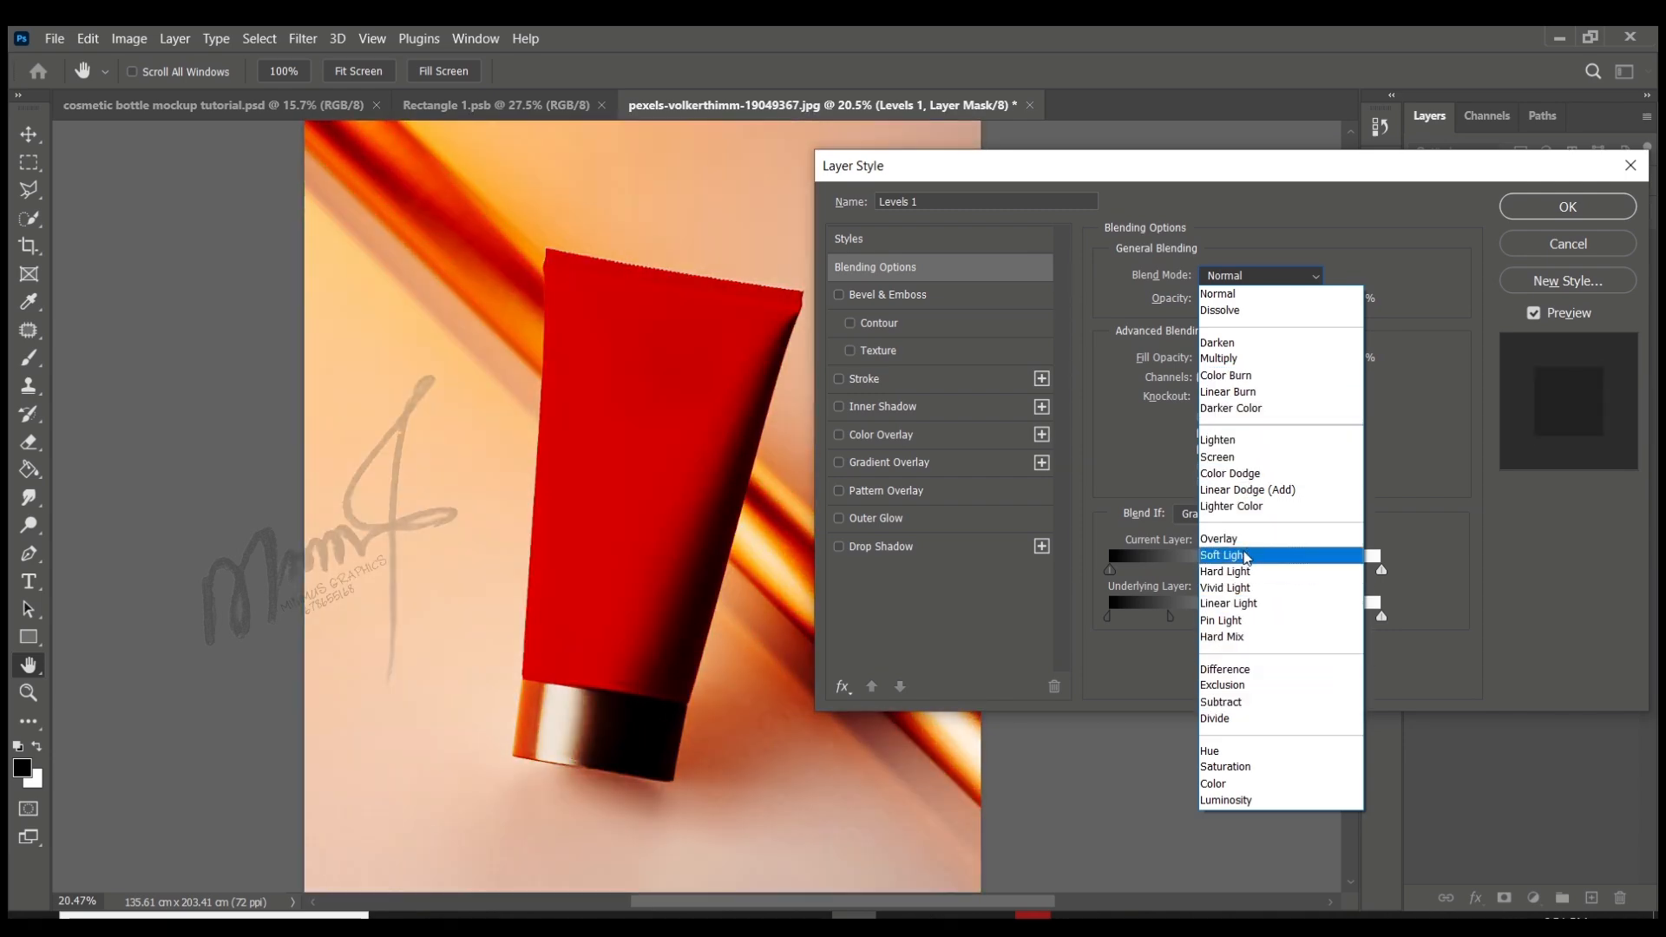
click(1225, 539)
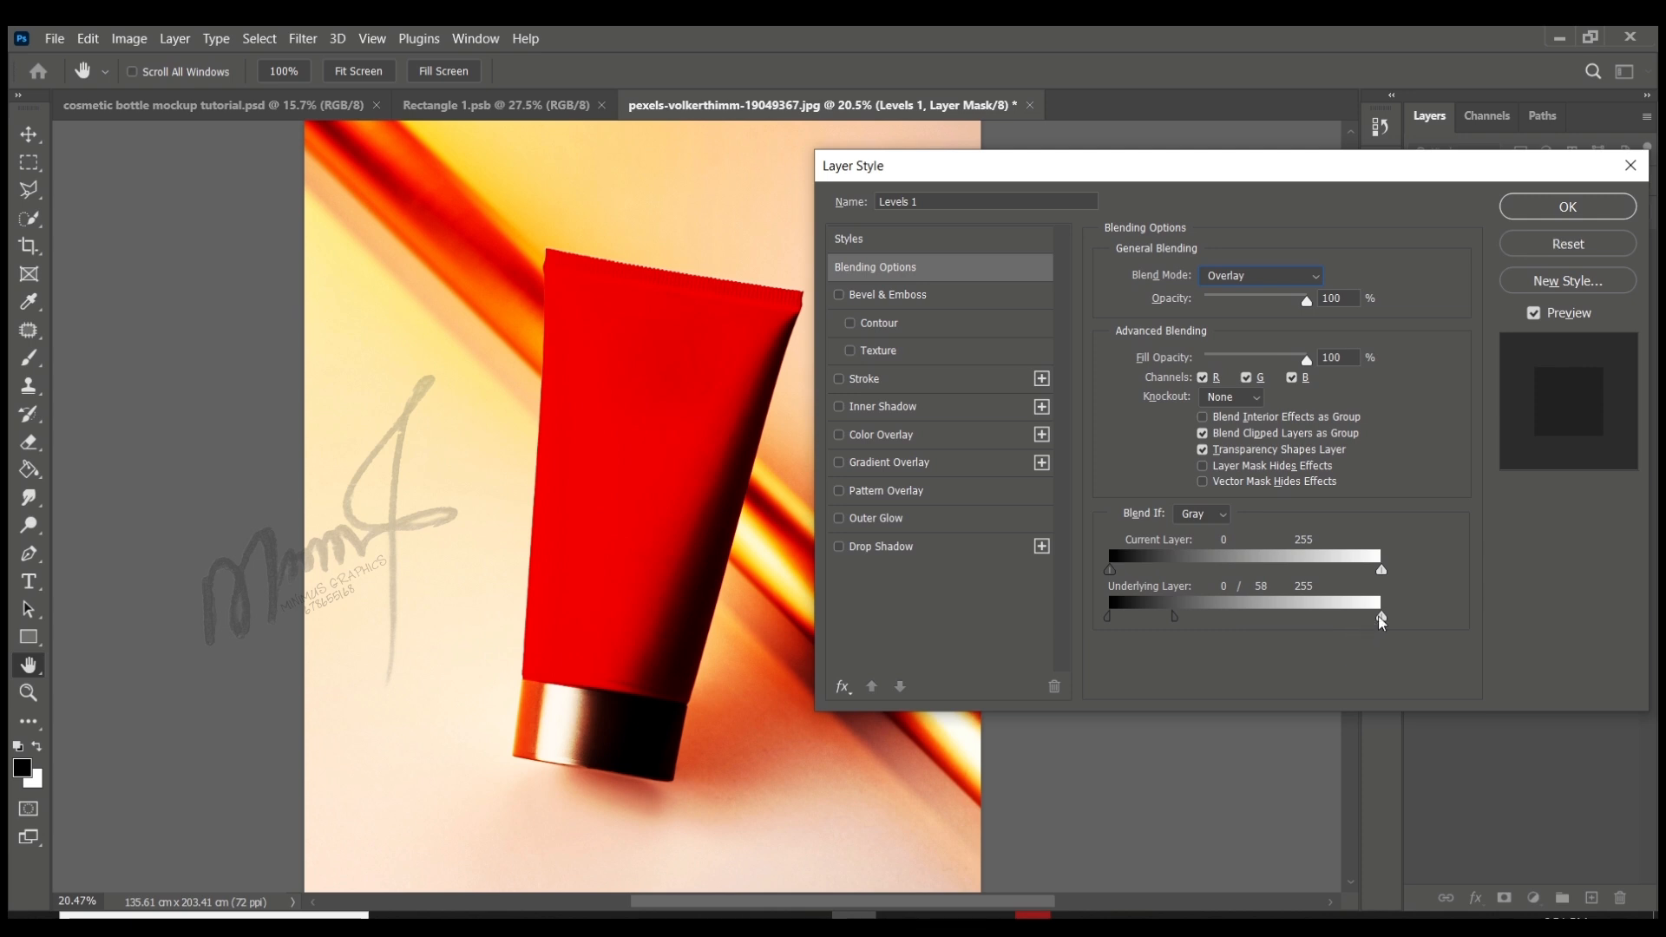
mouse_move(1382, 616)
mouse_down()
mouse_move(1347, 618)
mouse_move(1381, 617)
mouse_up()
drag(1110, 570, 1182, 573)
click(1567, 207)
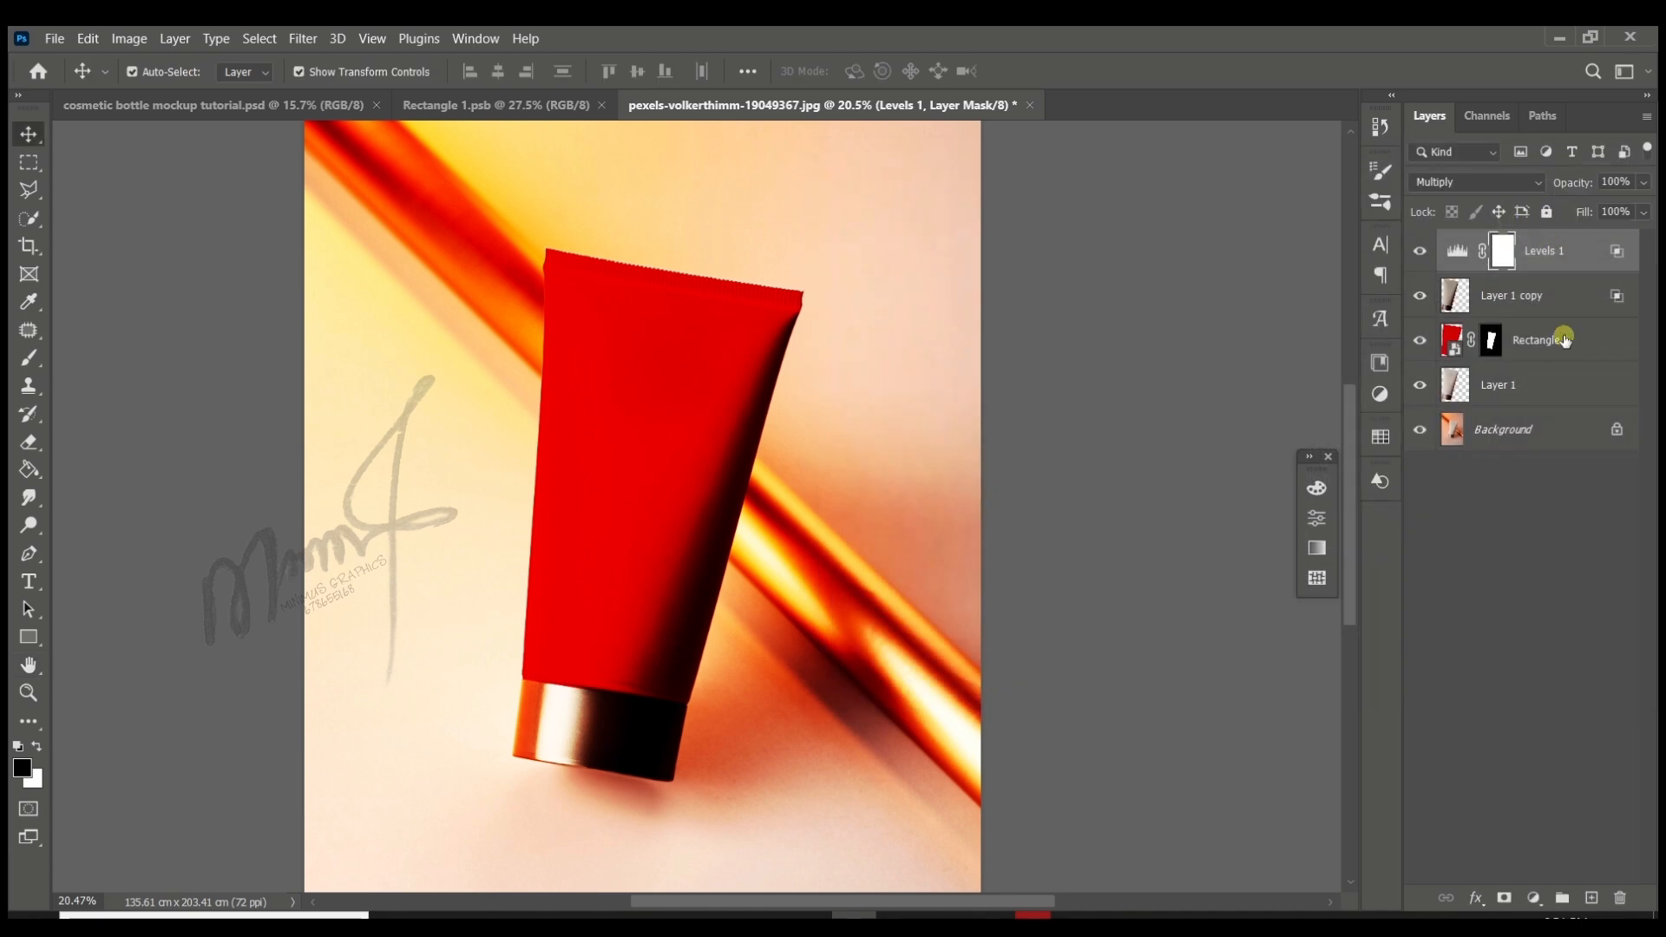
- Bring the floral artwork from Rectangle 1.psb into the tube's Rectangle 1 smart object, save it, and return to the tube document
click(1447, 350)
double_click(1252, 444)
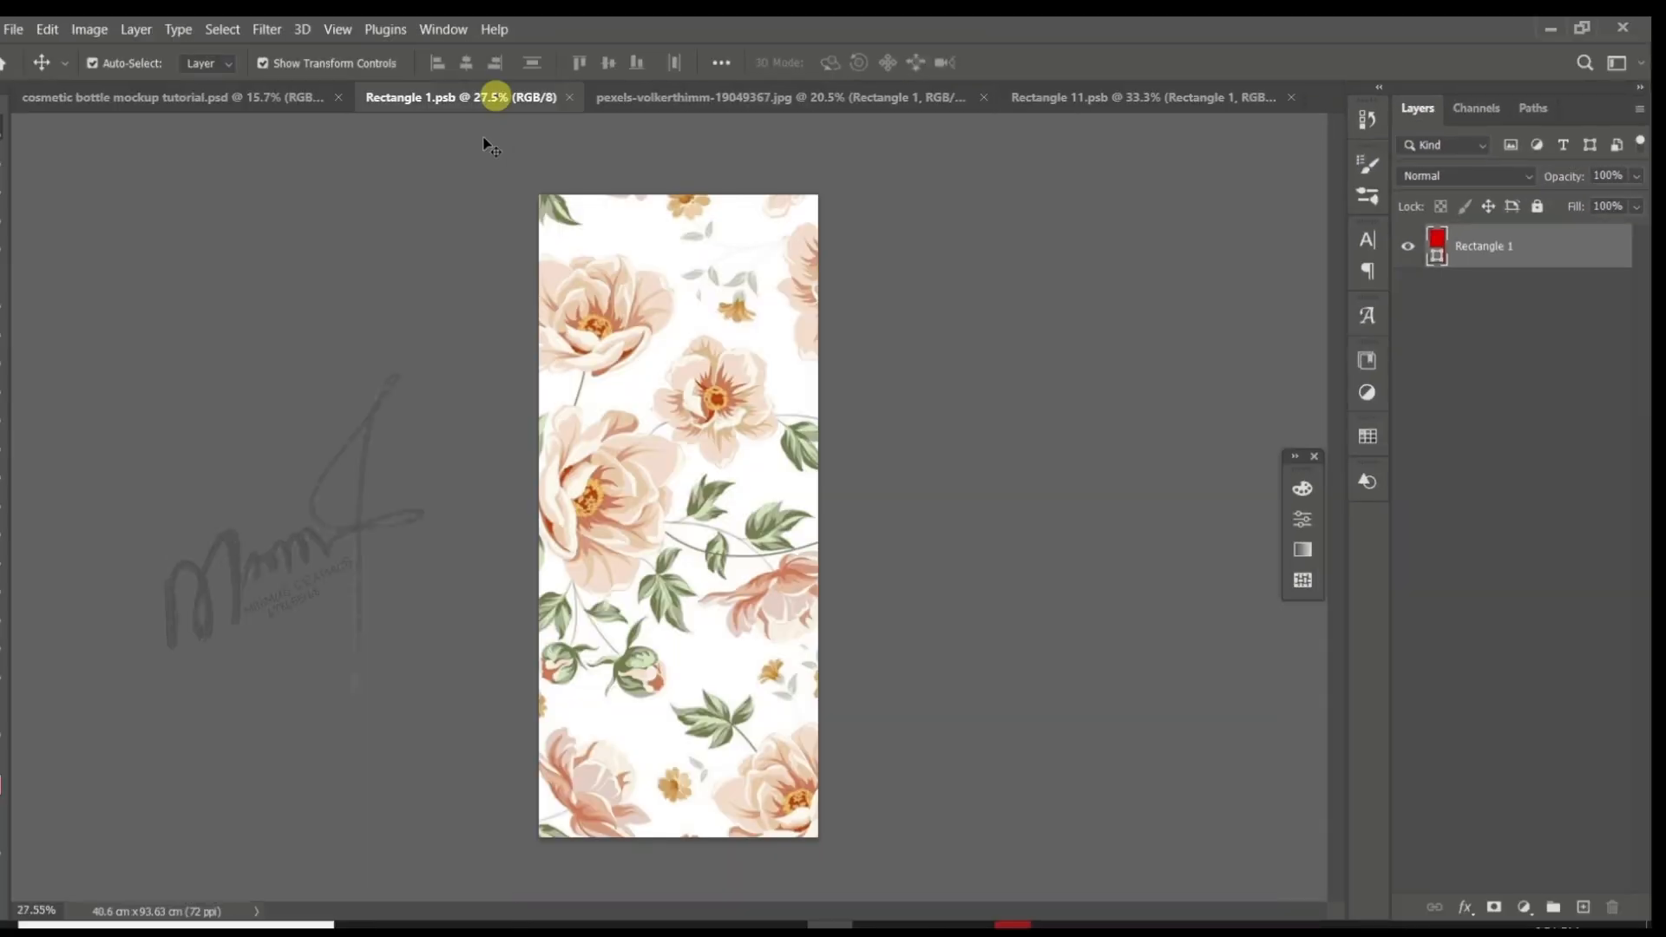
click(662, 383)
drag(1118, 94, 718, 465)
click(1036, 467)
key(ctrl+s)
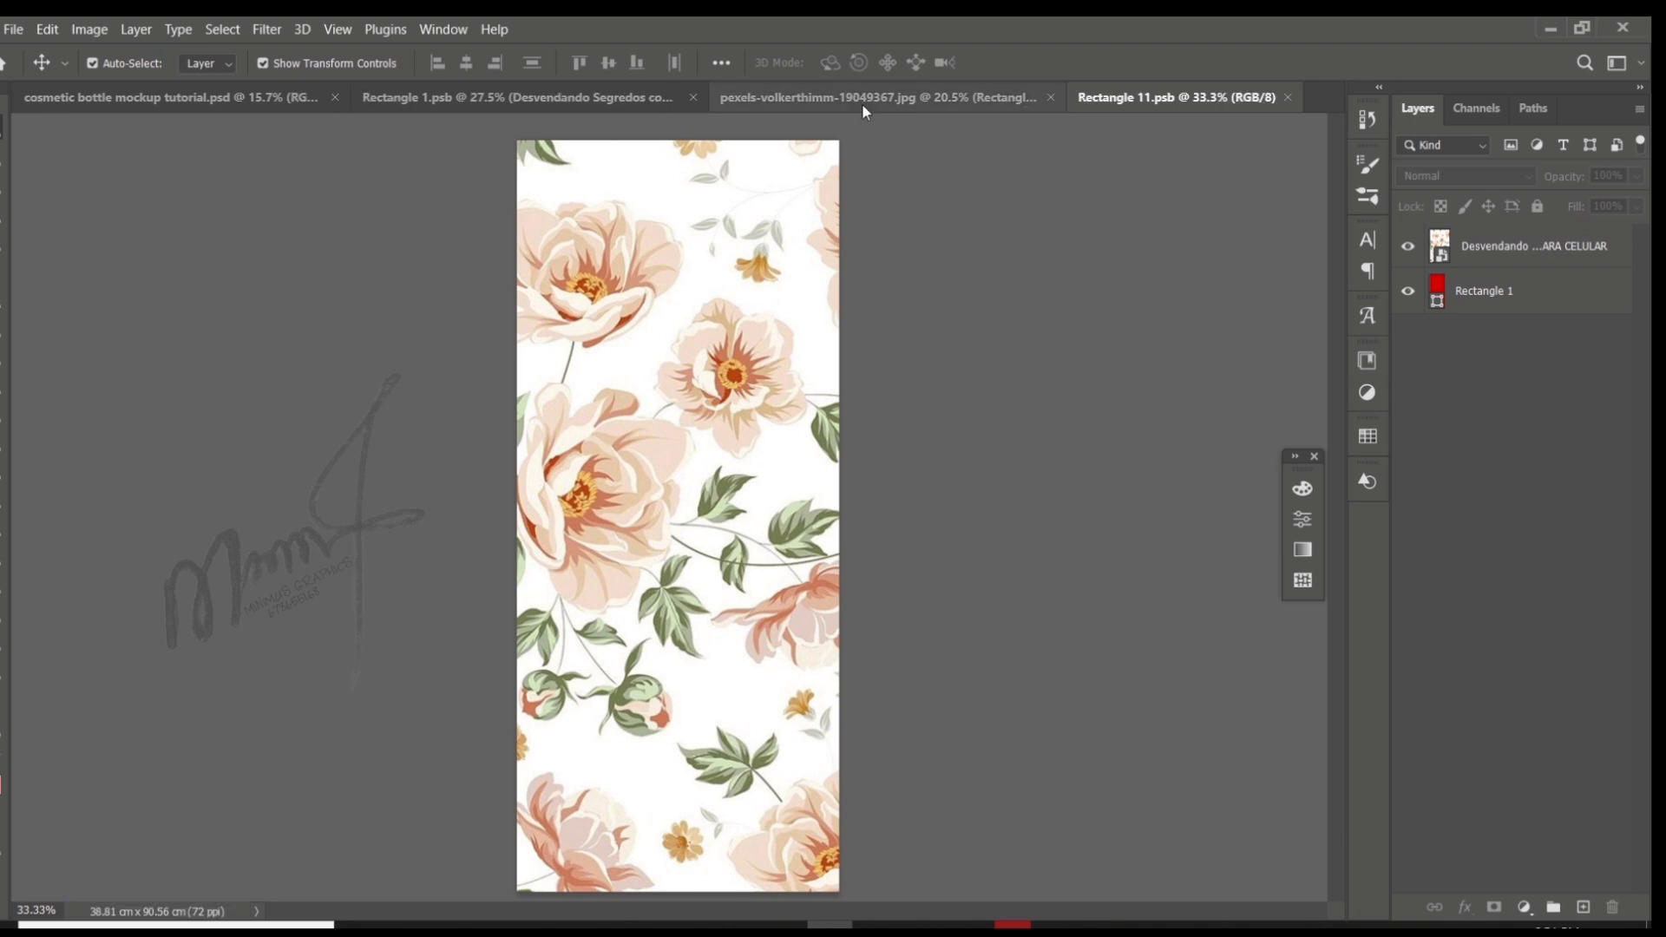
click(861, 97)
click(1106, 469)
scroll(659, 366, up, 4)
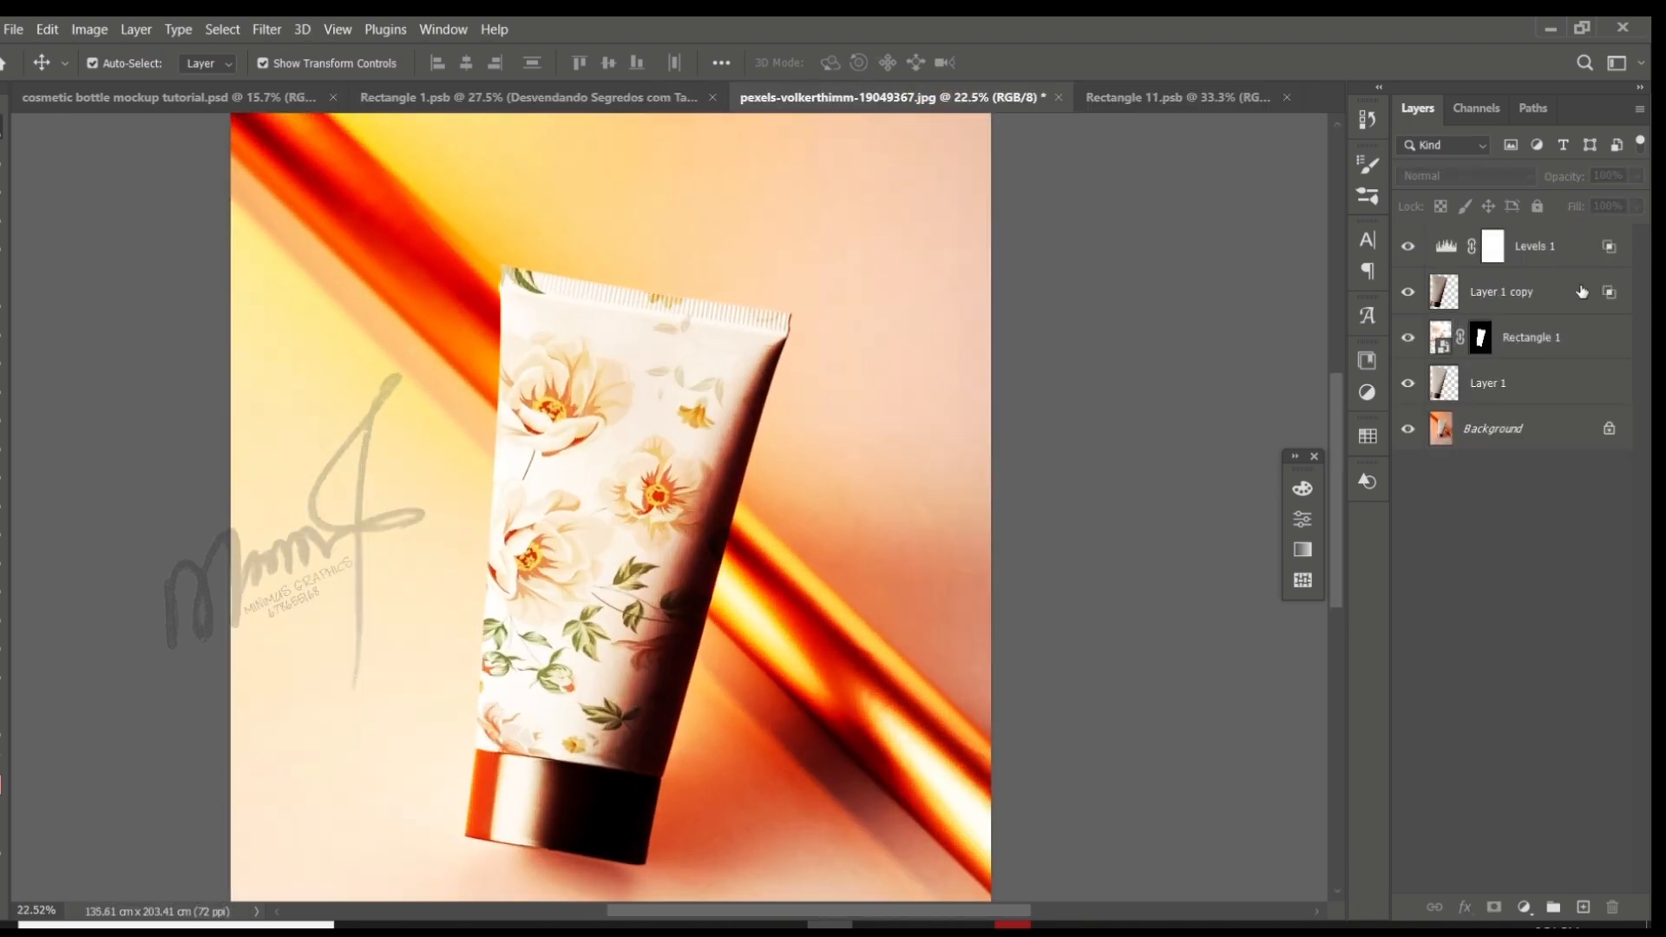
- Reset the Levels 1 Blend If sliders to the full 0 to 255 range and lower its opacity to 53%
double_click(1611, 293)
click(1618, 156)
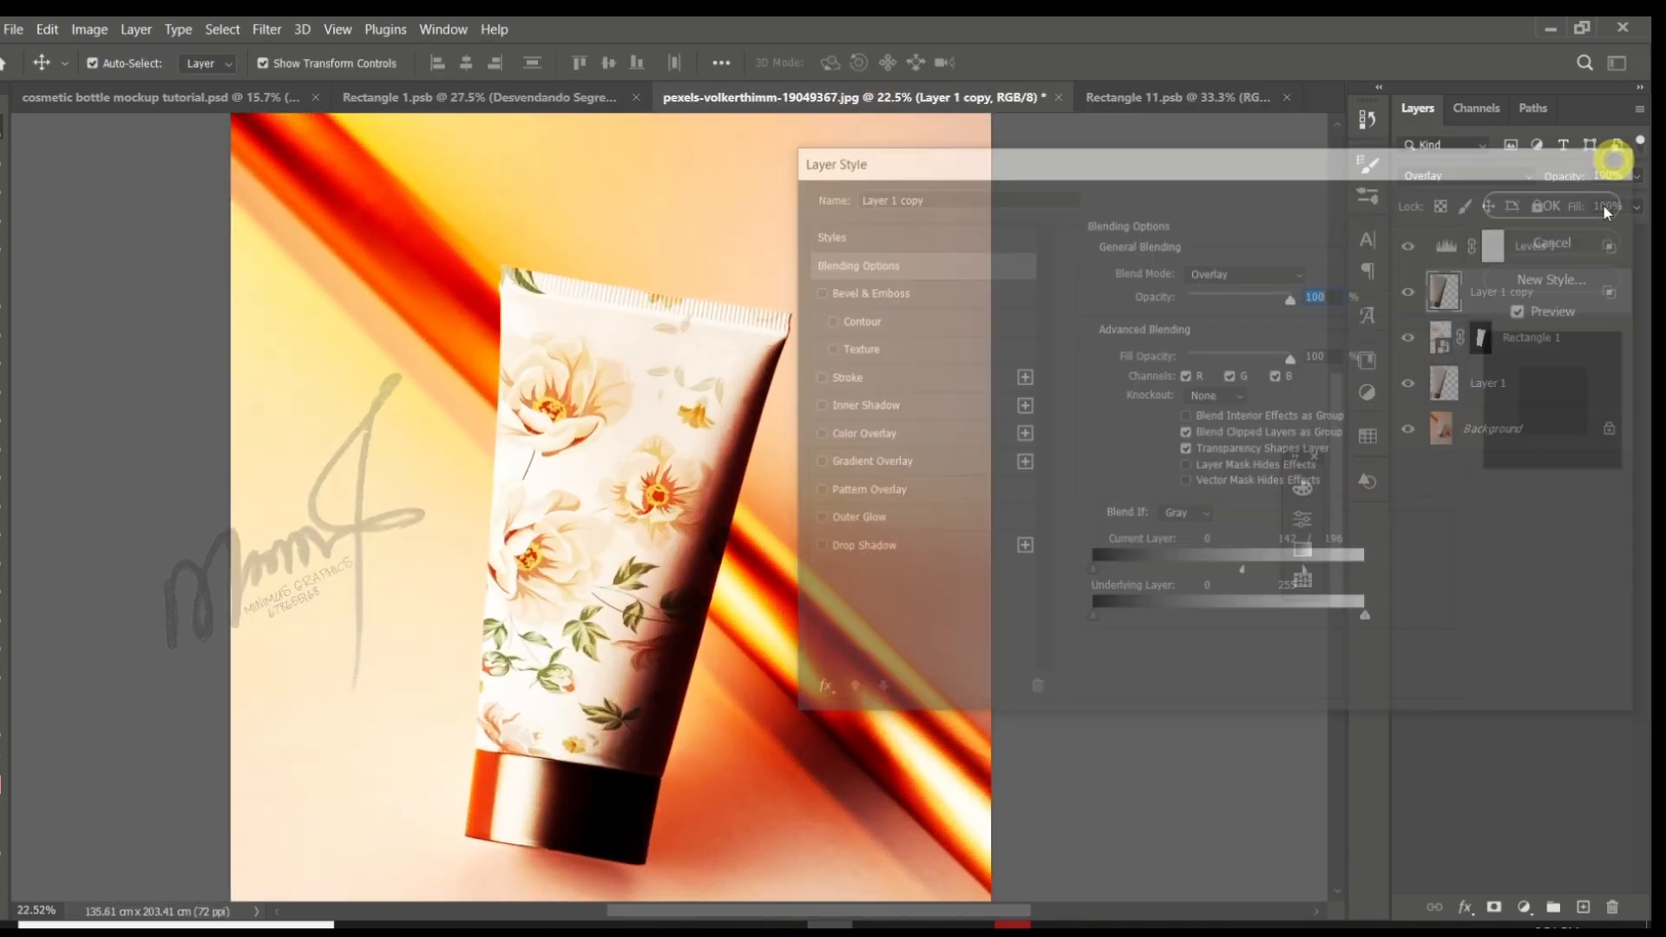
double_click(1607, 250)
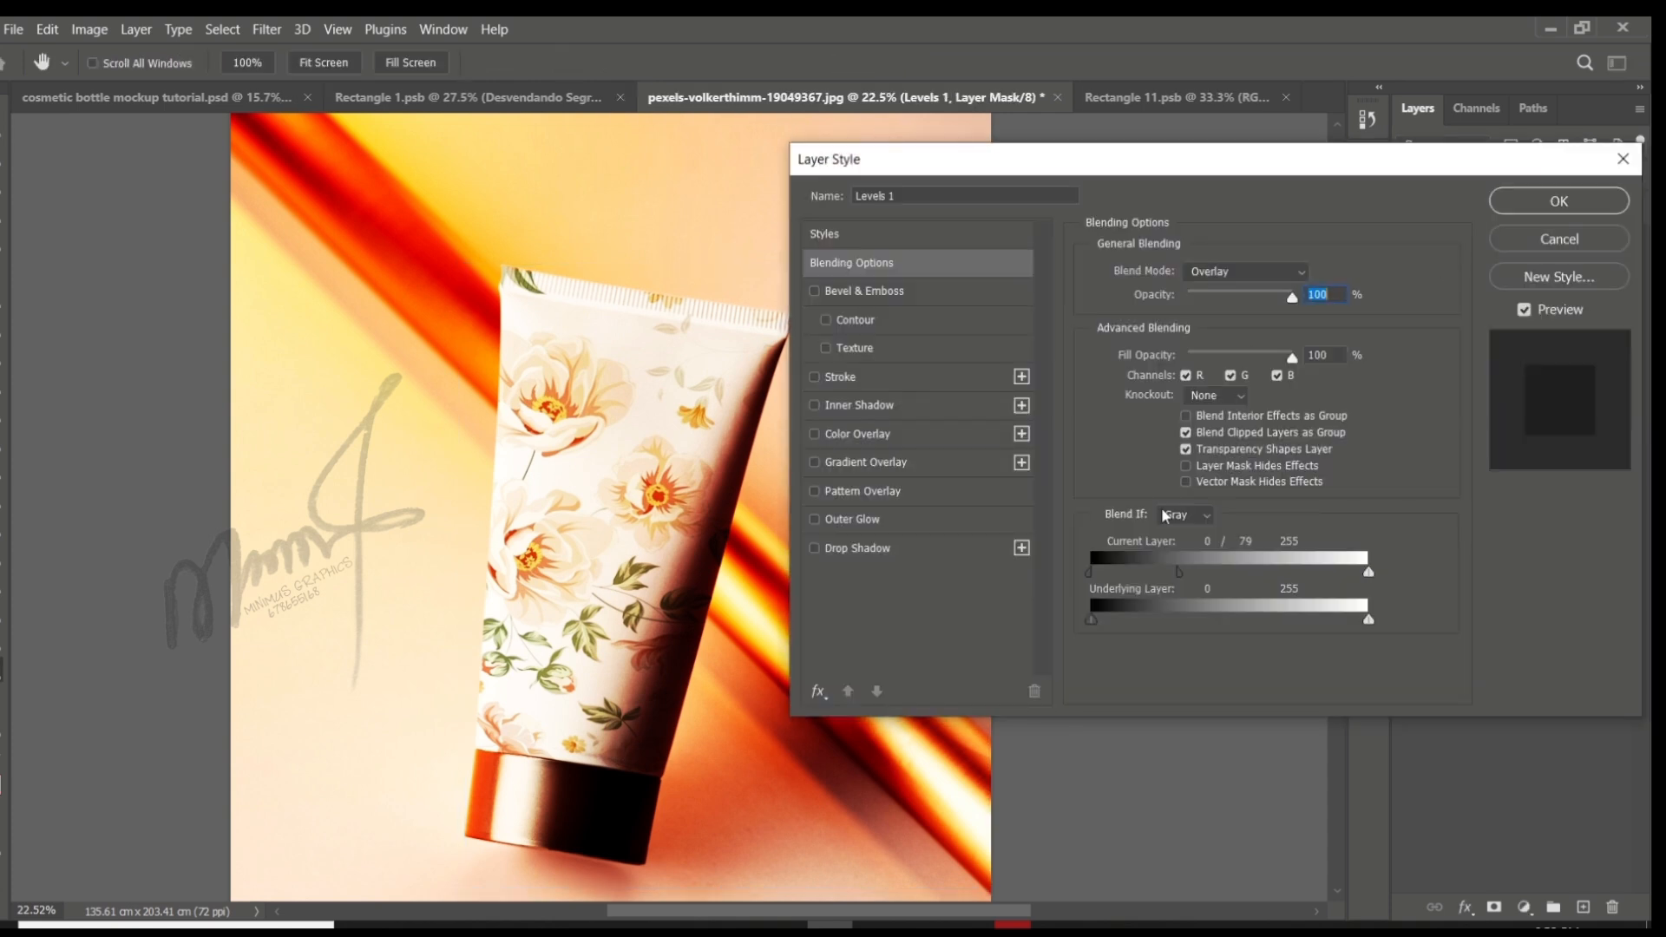
drag(1179, 572, 1060, 581)
mouse_move(1368, 573)
mouse_down()
mouse_move(1297, 574)
mouse_move(1369, 572)
mouse_up()
drag(1095, 620, 981, 627)
mouse_move(1090, 570)
mouse_down()
mouse_move(1130, 574)
mouse_move(1070, 574)
mouse_up()
drag(1285, 298, 1252, 326)
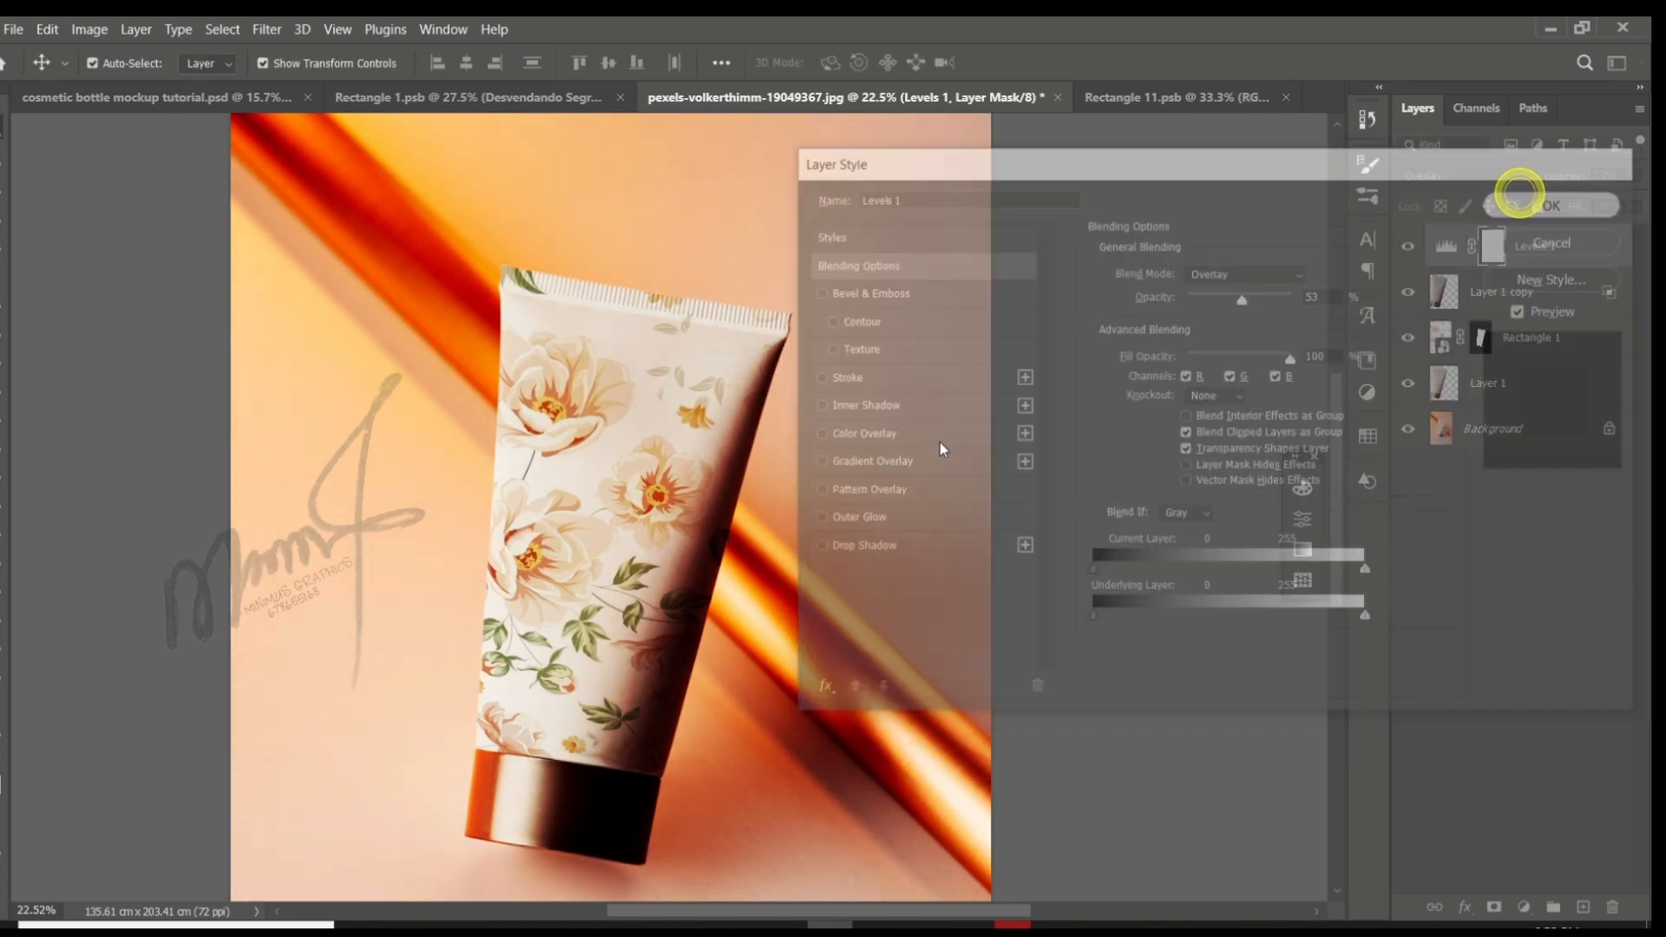
- Clip Rectangle 1, Layer 1 copy and Levels 1 to Layer 1
scroll(940, 441, down, 3)
scroll(725, 512, up, 1)
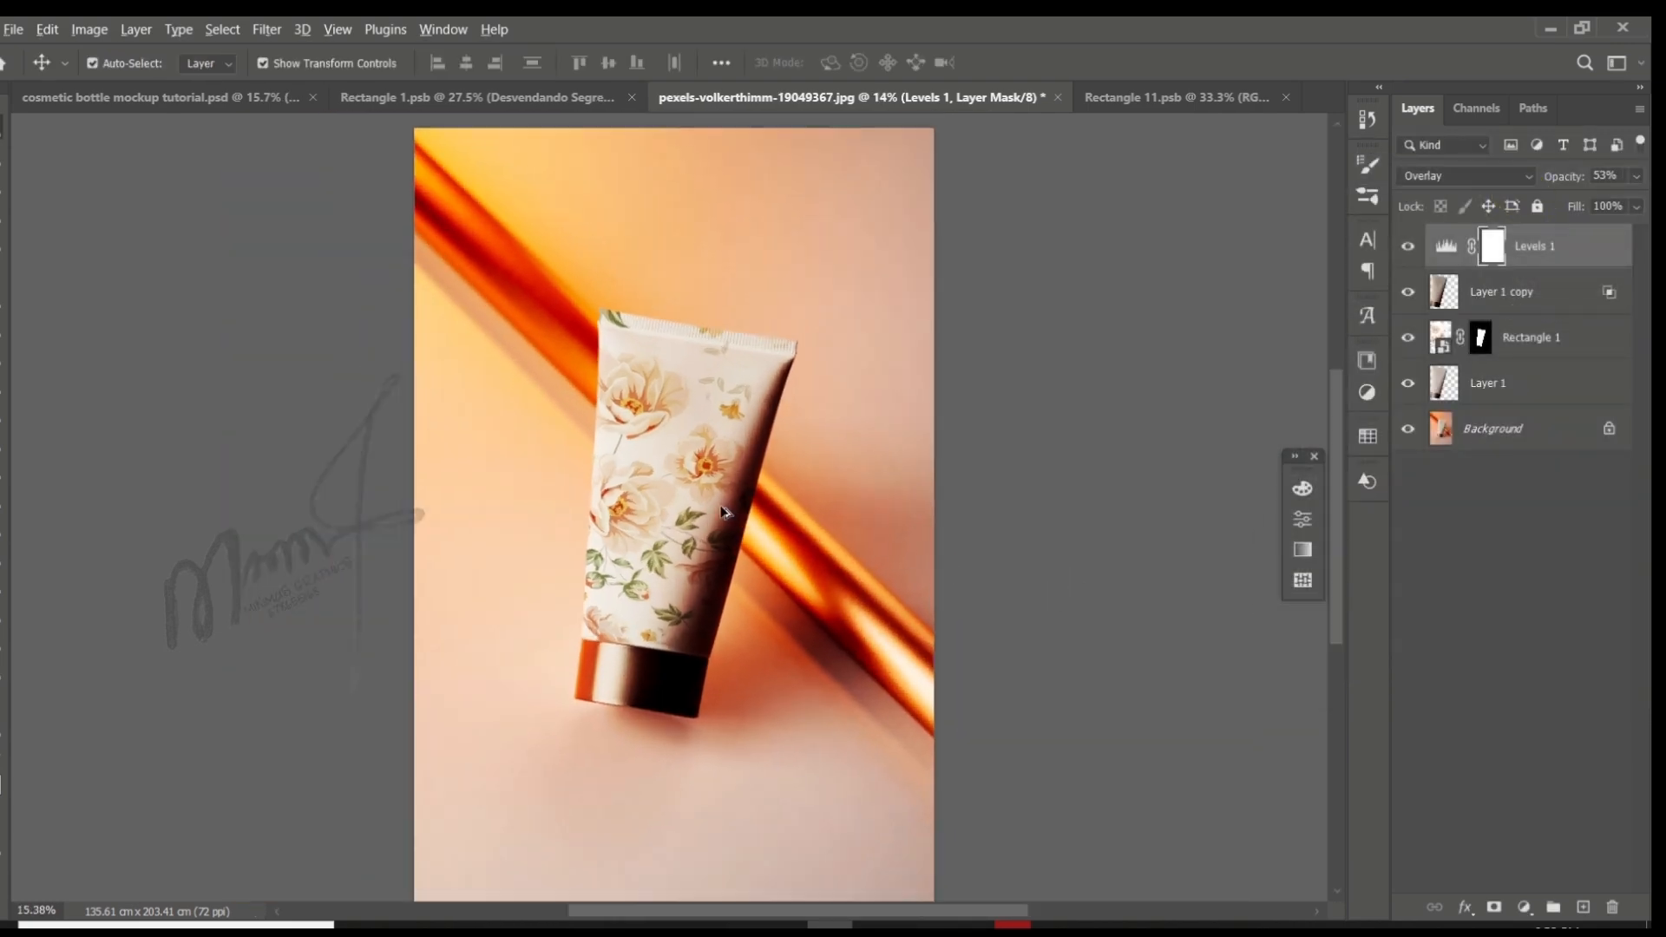
scroll(719, 510, up, 8)
scroll(661, 482, down, 10)
scroll(811, 559, up, 4)
scroll(775, 578, down, 3)
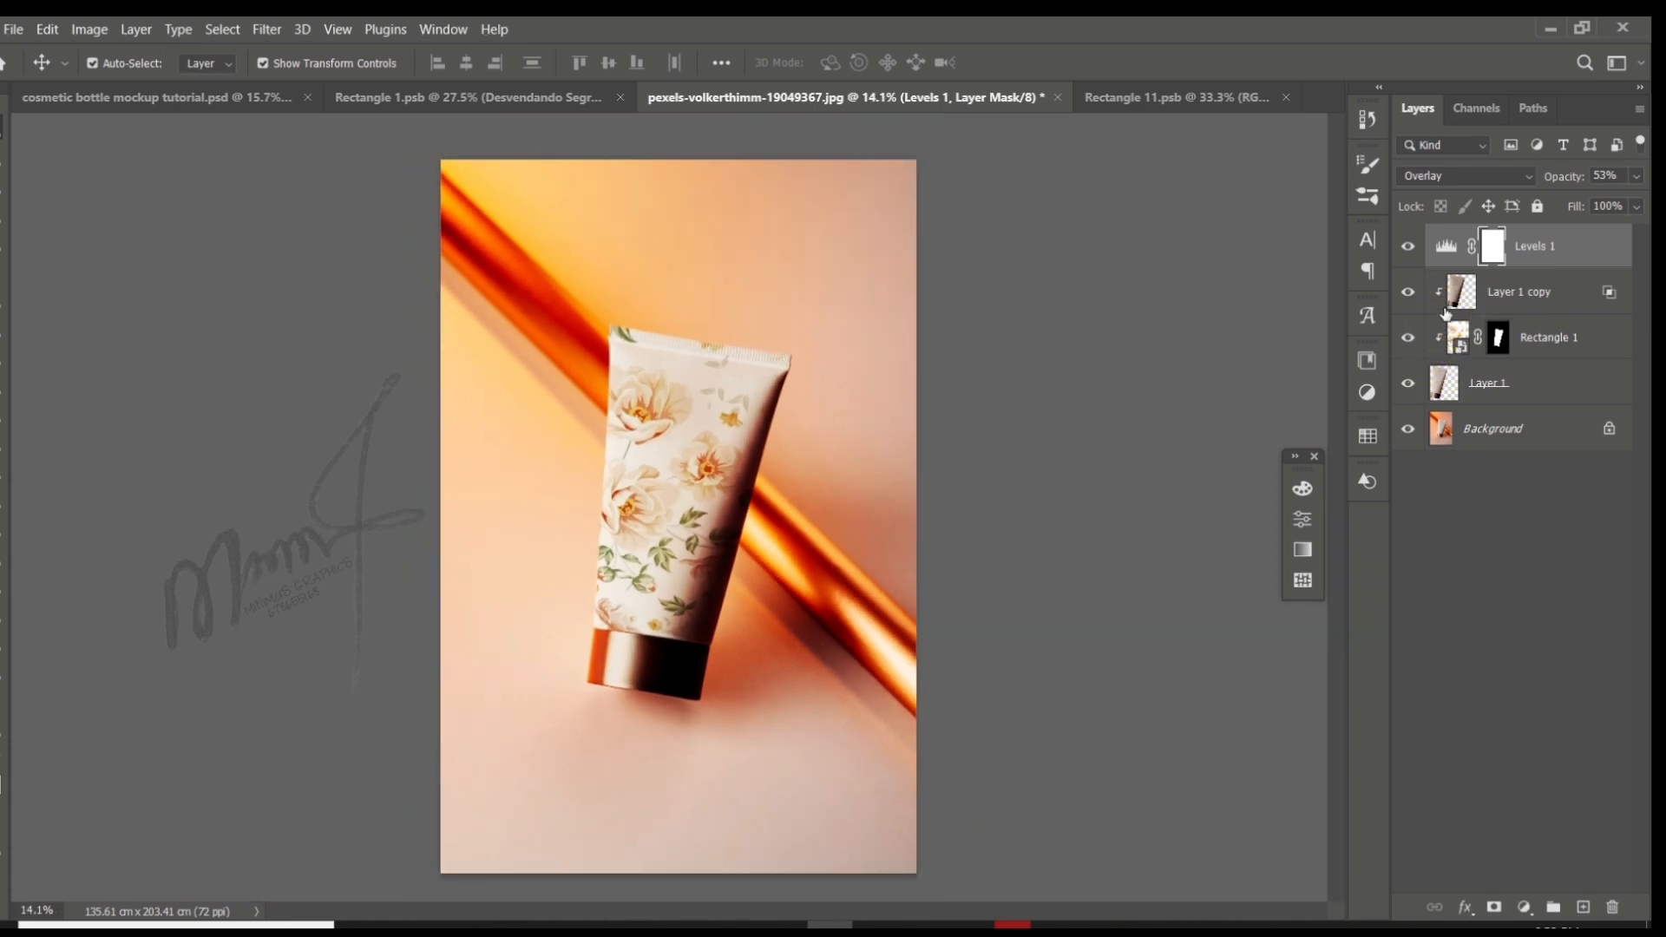
alt+click(1453, 267)
- Examine the floral tube's shading up close and compare it with and without the Rectangle 1 layer
scroll(973, 482, up, 4)
scroll(781, 503, down, 3)
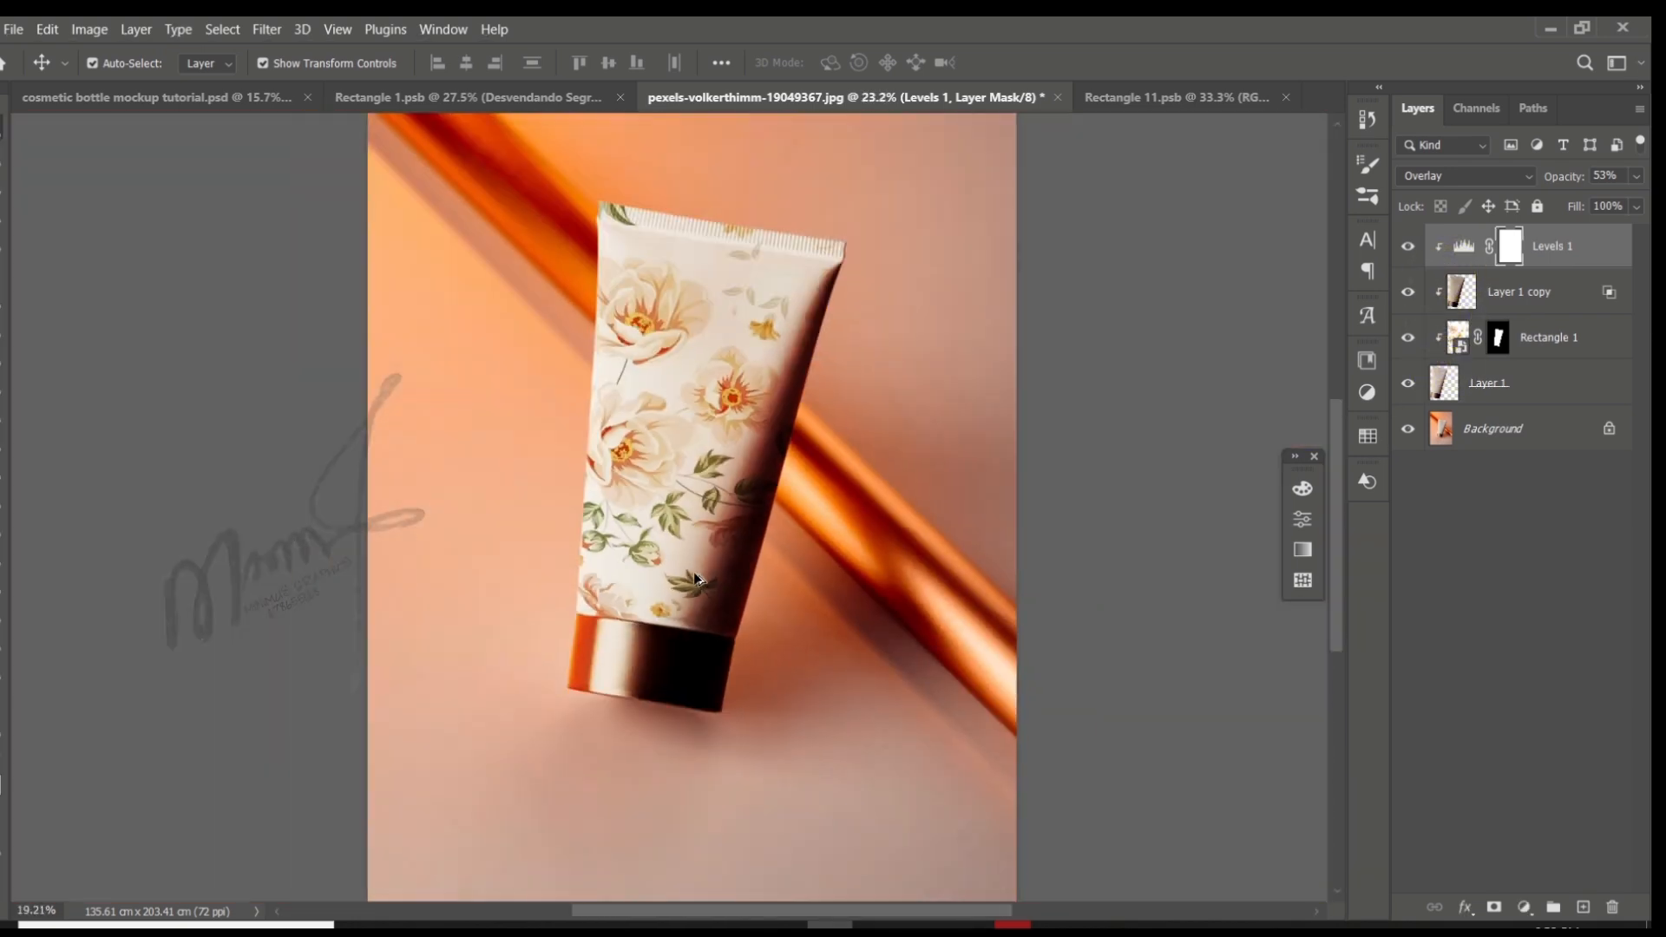
scroll(686, 531, up, 2)
scroll(686, 531, down, 1)
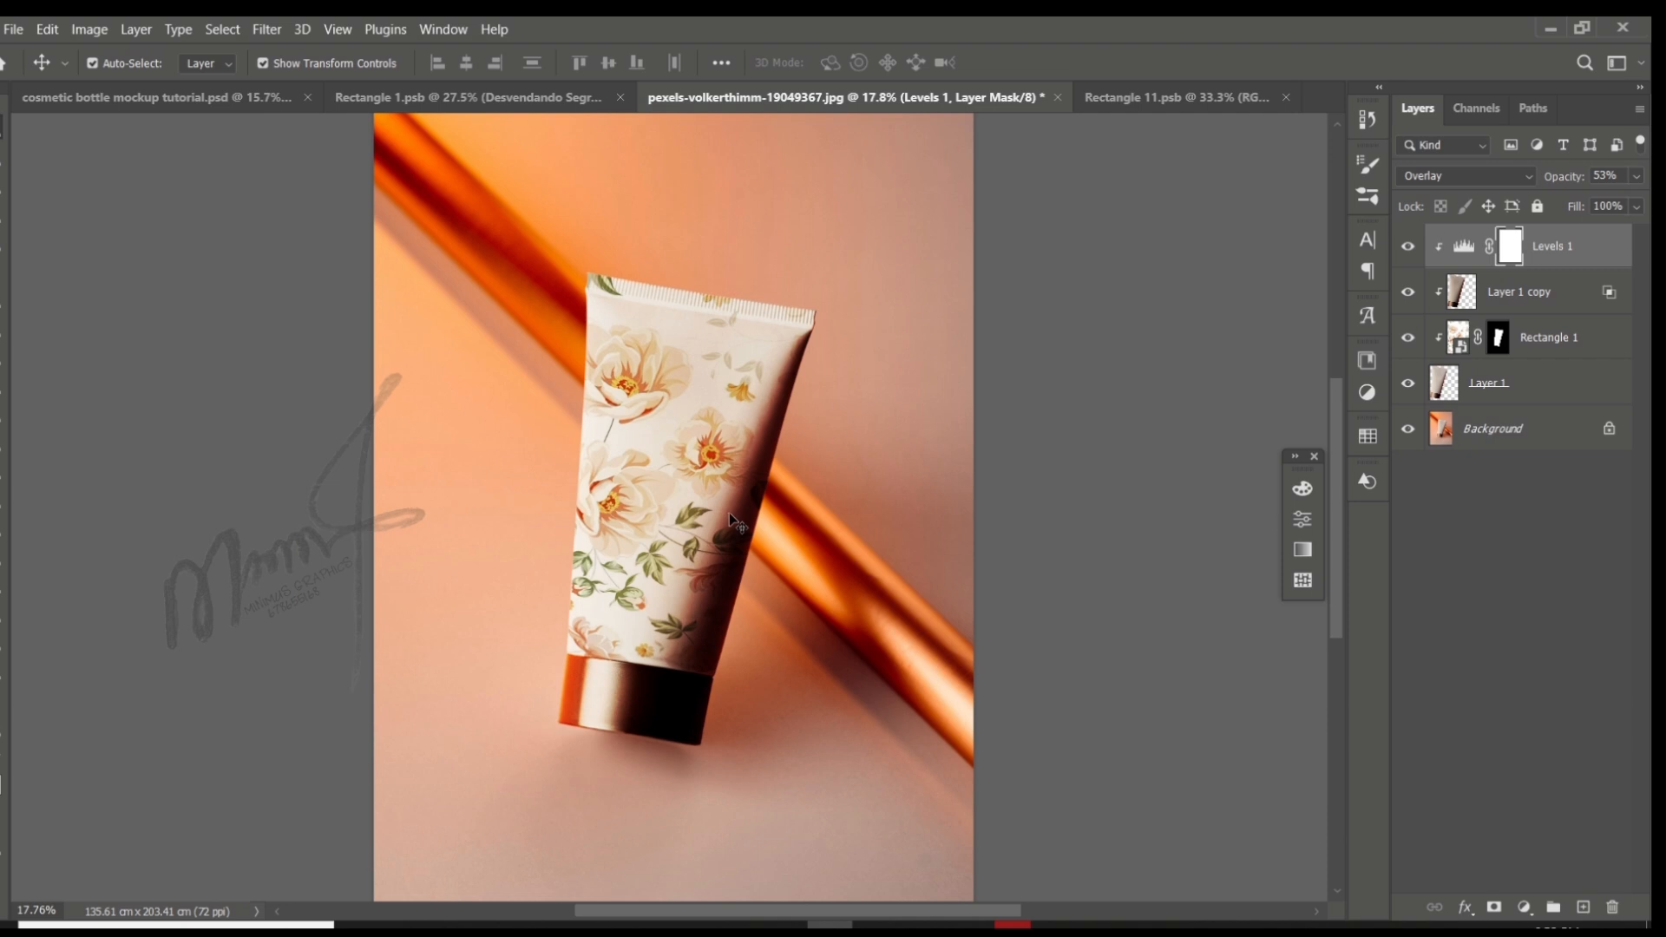
scroll(735, 519, down, 1)
scroll(677, 521, up, 3)
scroll(683, 521, down, 1)
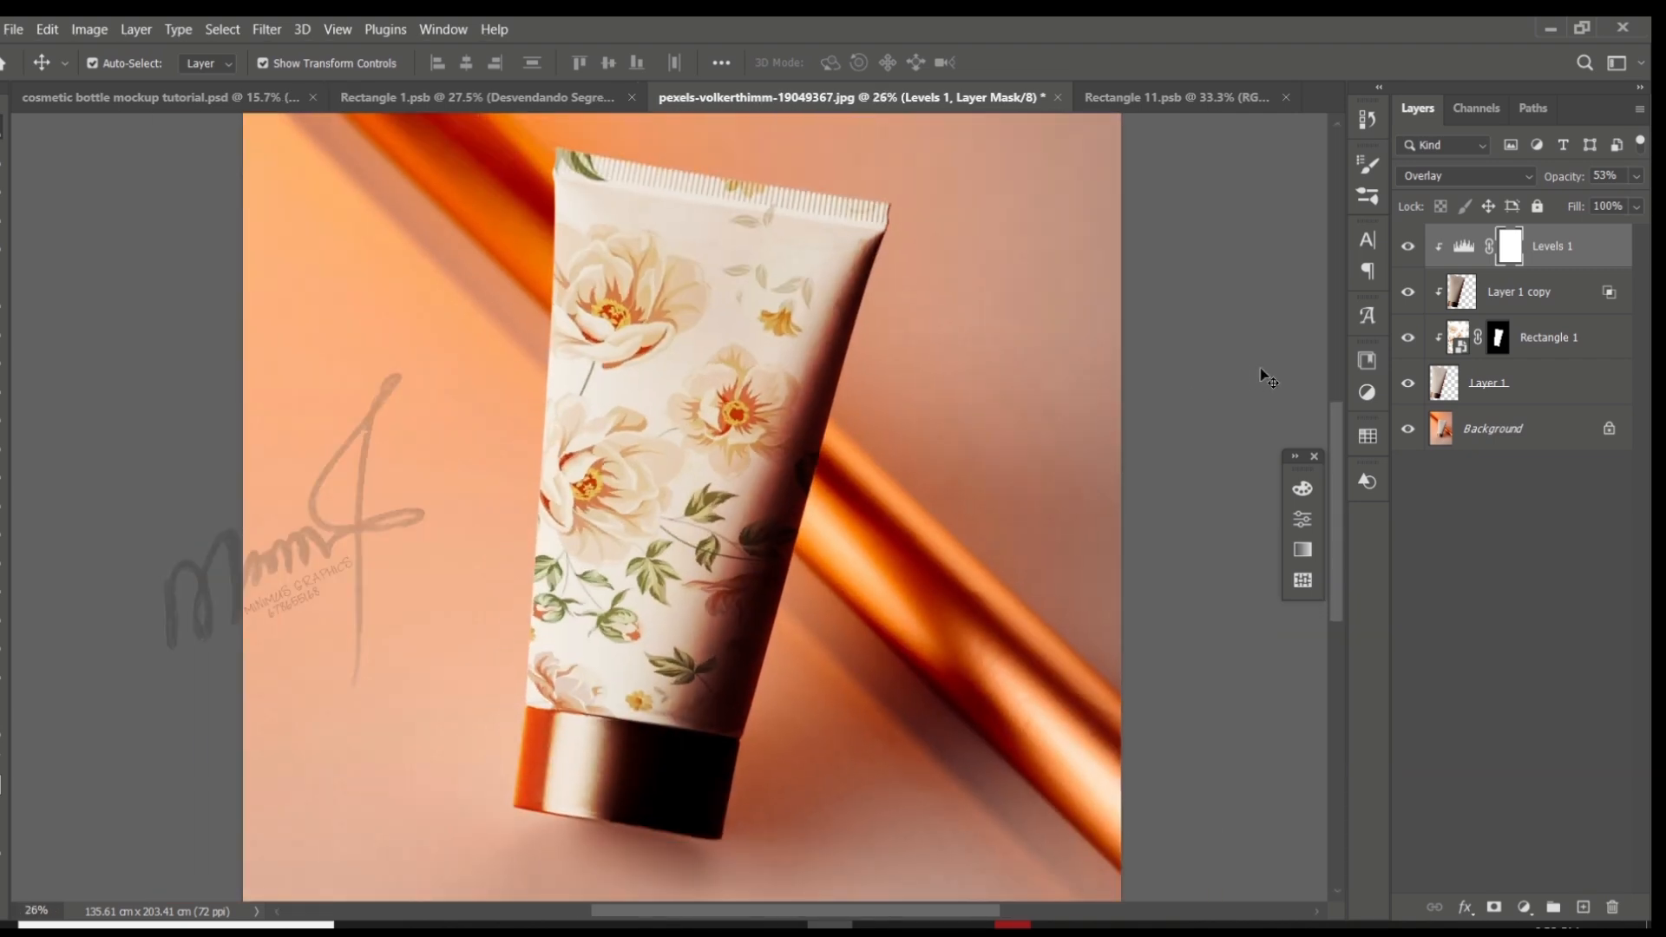
click(1408, 341)
click(1407, 341)
click(1407, 341)
click(1407, 341)
- Group the layers from Layer 1 up to Levels 1, and compare the image with and without the group
click(1542, 341)
click(1507, 390)
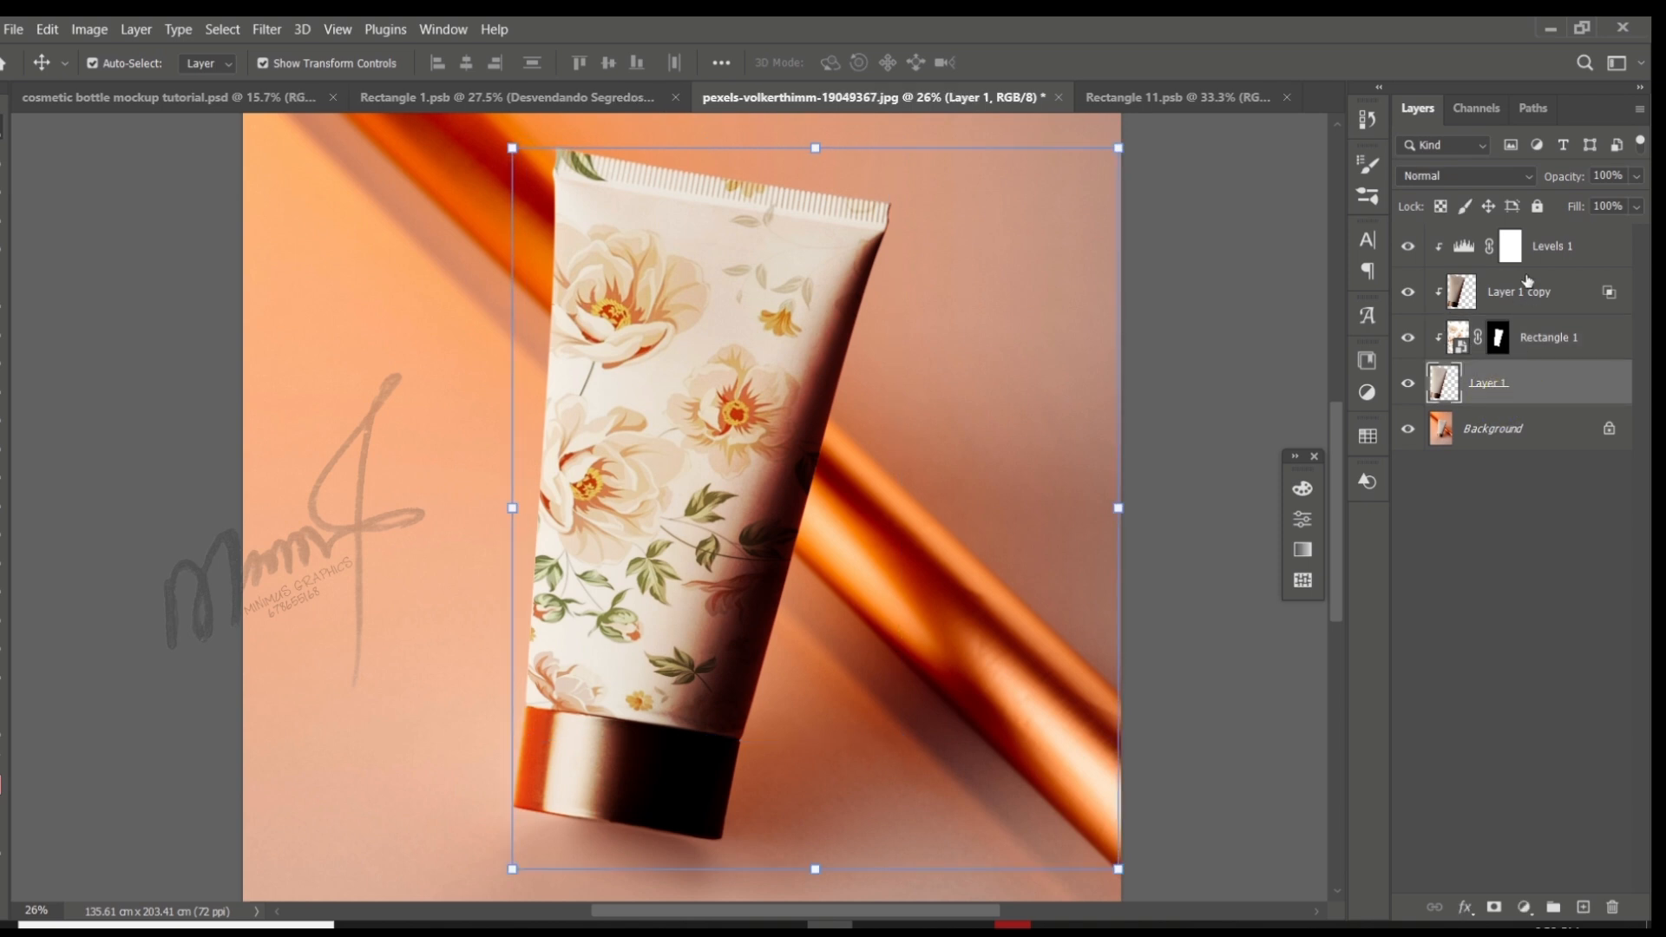
shift+click(1566, 239)
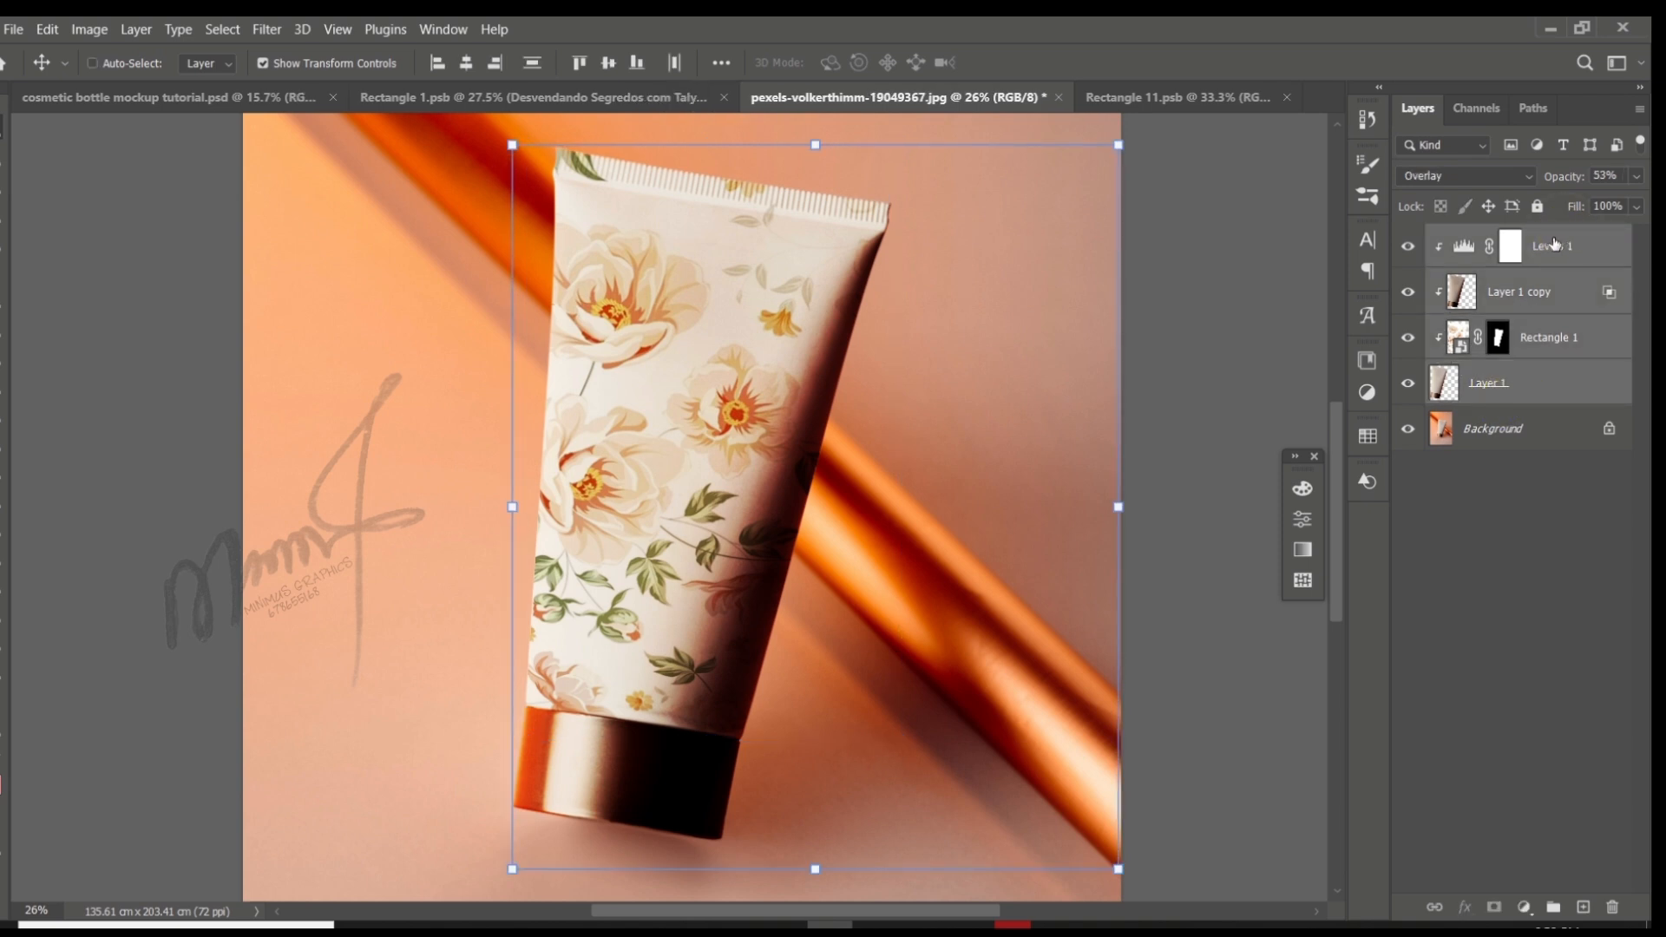
key(ctrl+g)
click(1406, 238)
click(1407, 238)
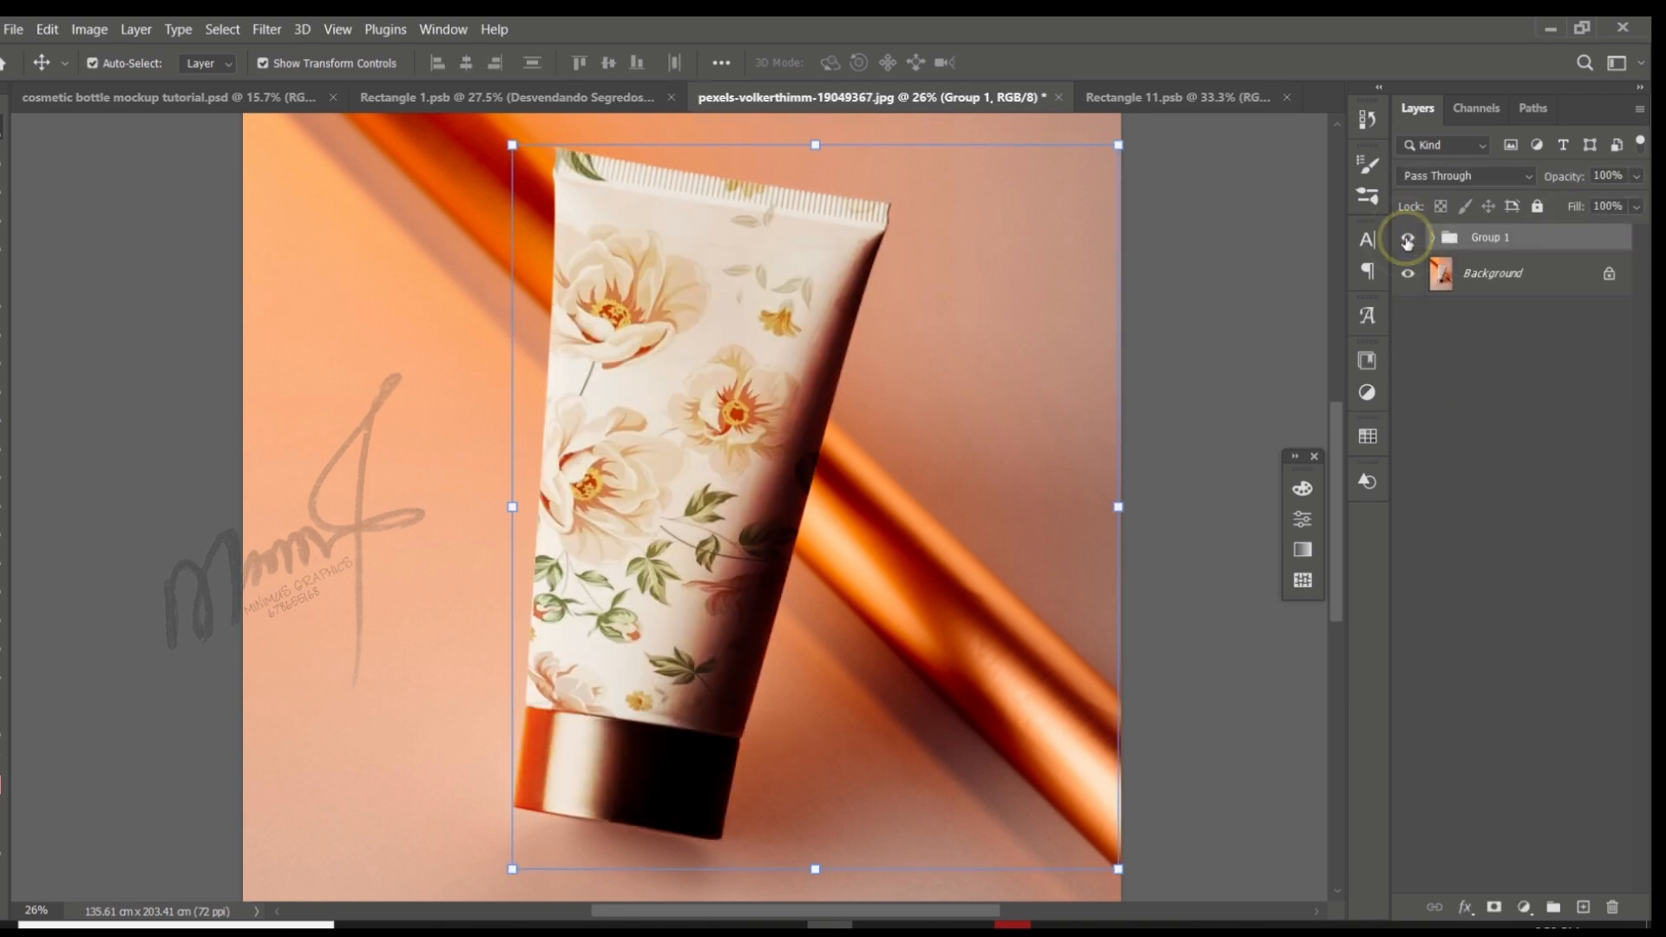
click(1406, 238)
click(1406, 239)
click(1406, 239)
click(1407, 238)
- Select the tube's cap on Layer 1 inside the group with the Quick Selection tool
click(1431, 238)
scroll(704, 769, up, 2)
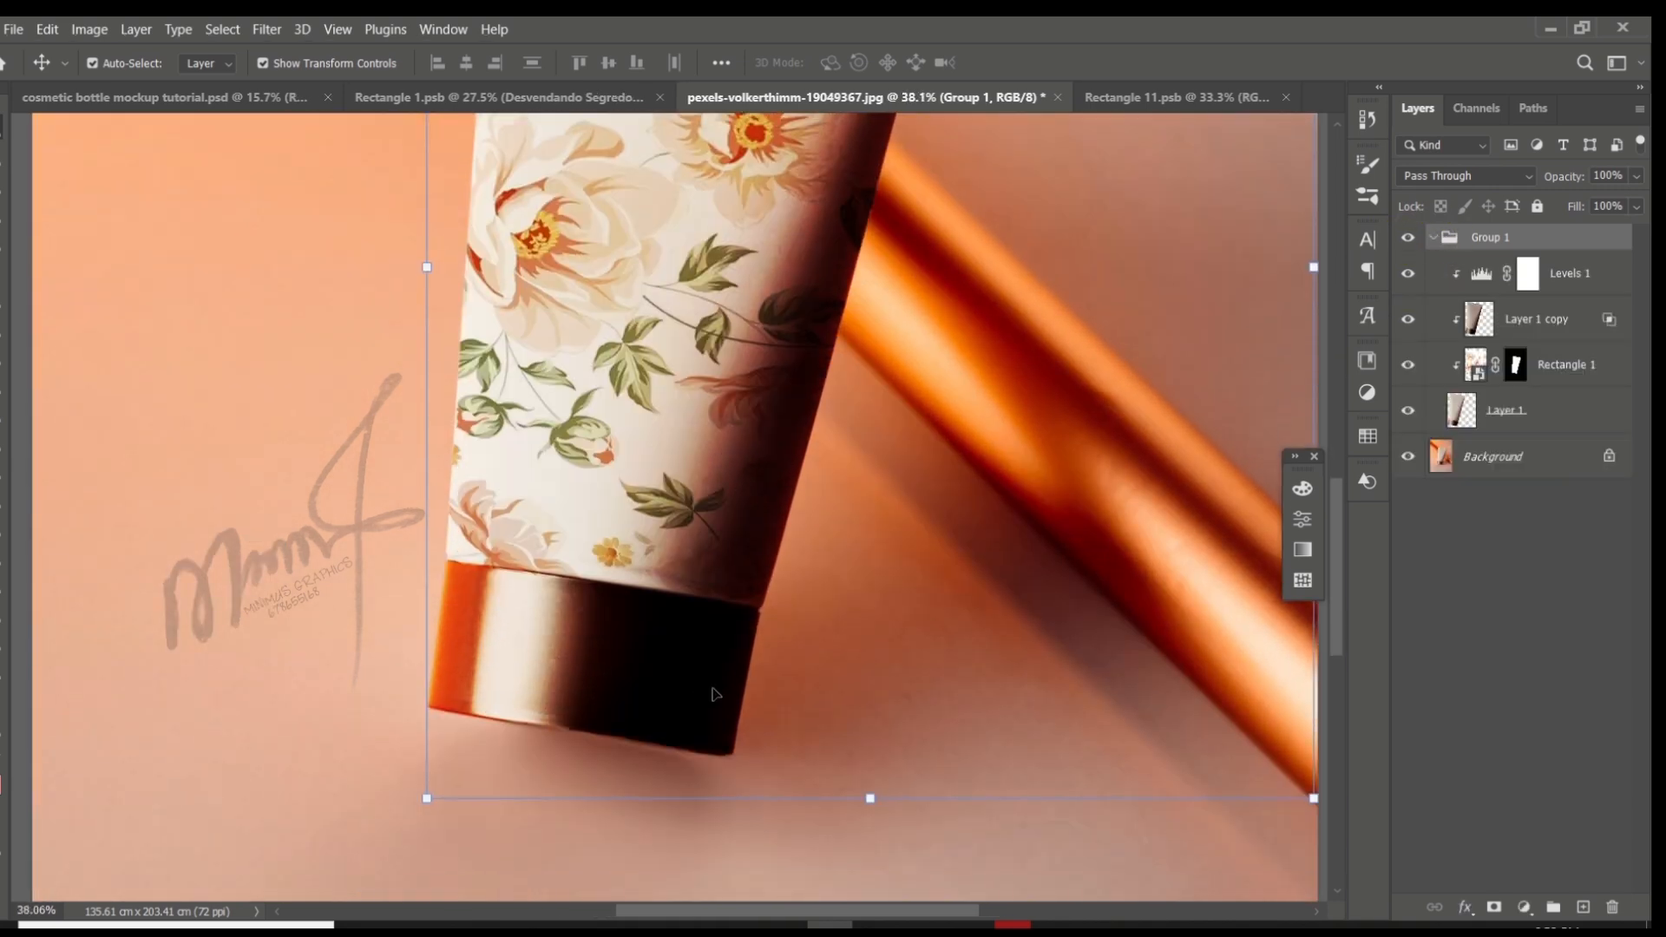
key(w)
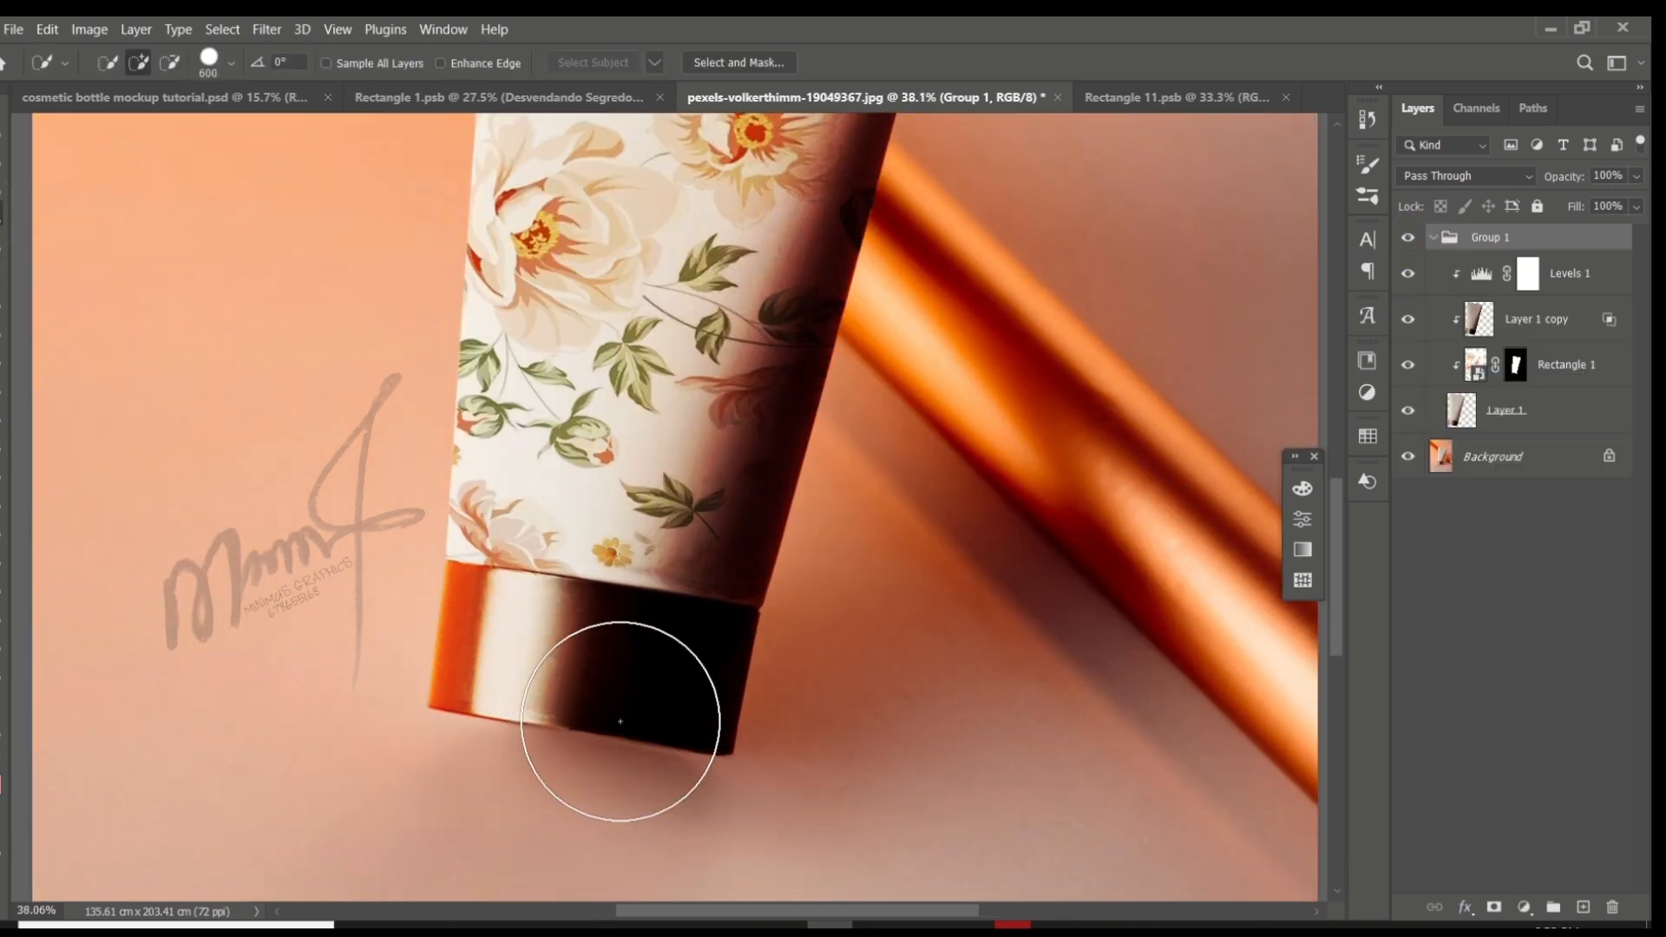
click(620, 721)
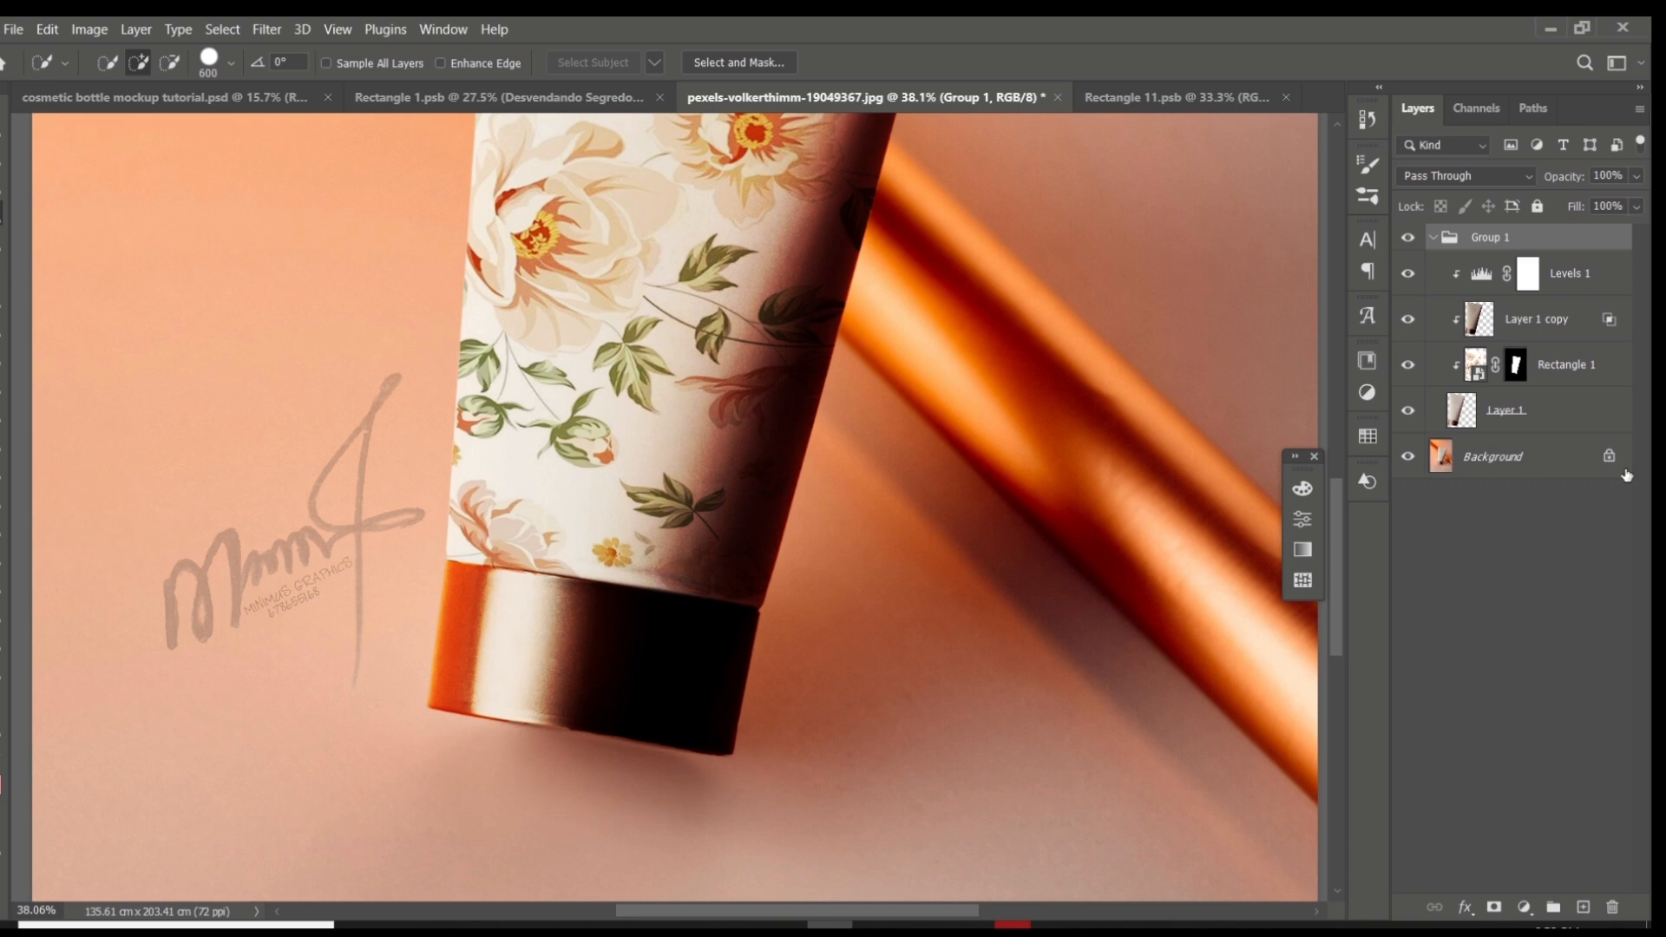
click(1453, 416)
mouse_move(682, 722)
mouse_down()
mouse_move(439, 729)
mouse_move(487, 706)
mouse_up()
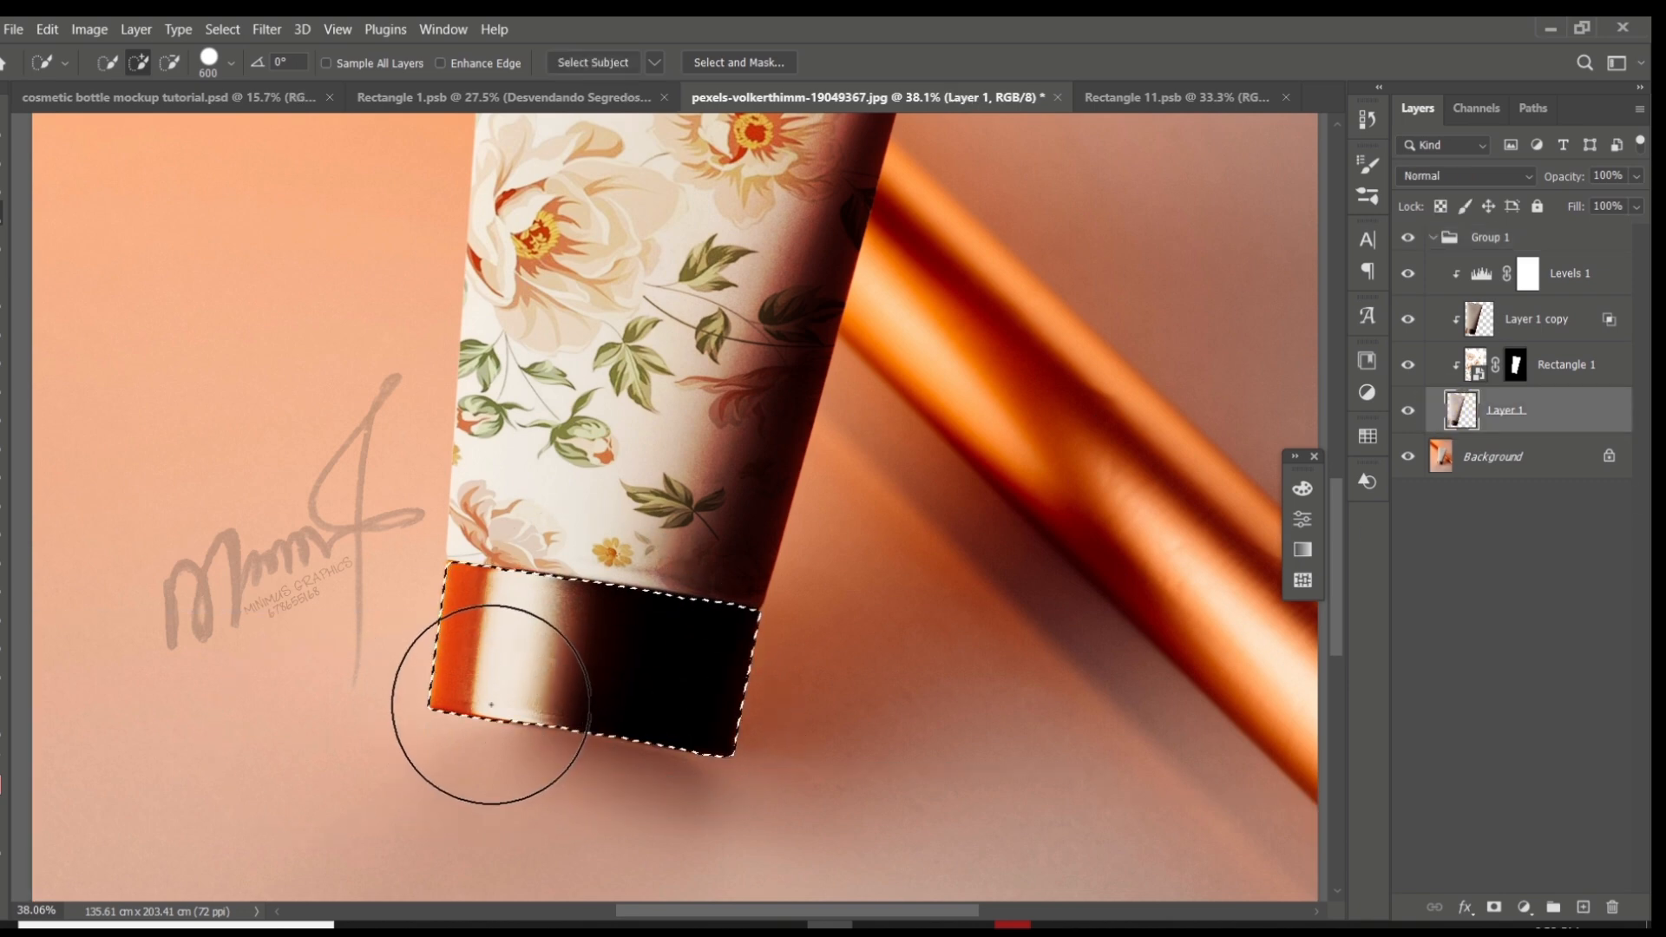
scroll(506, 683, up, 3)
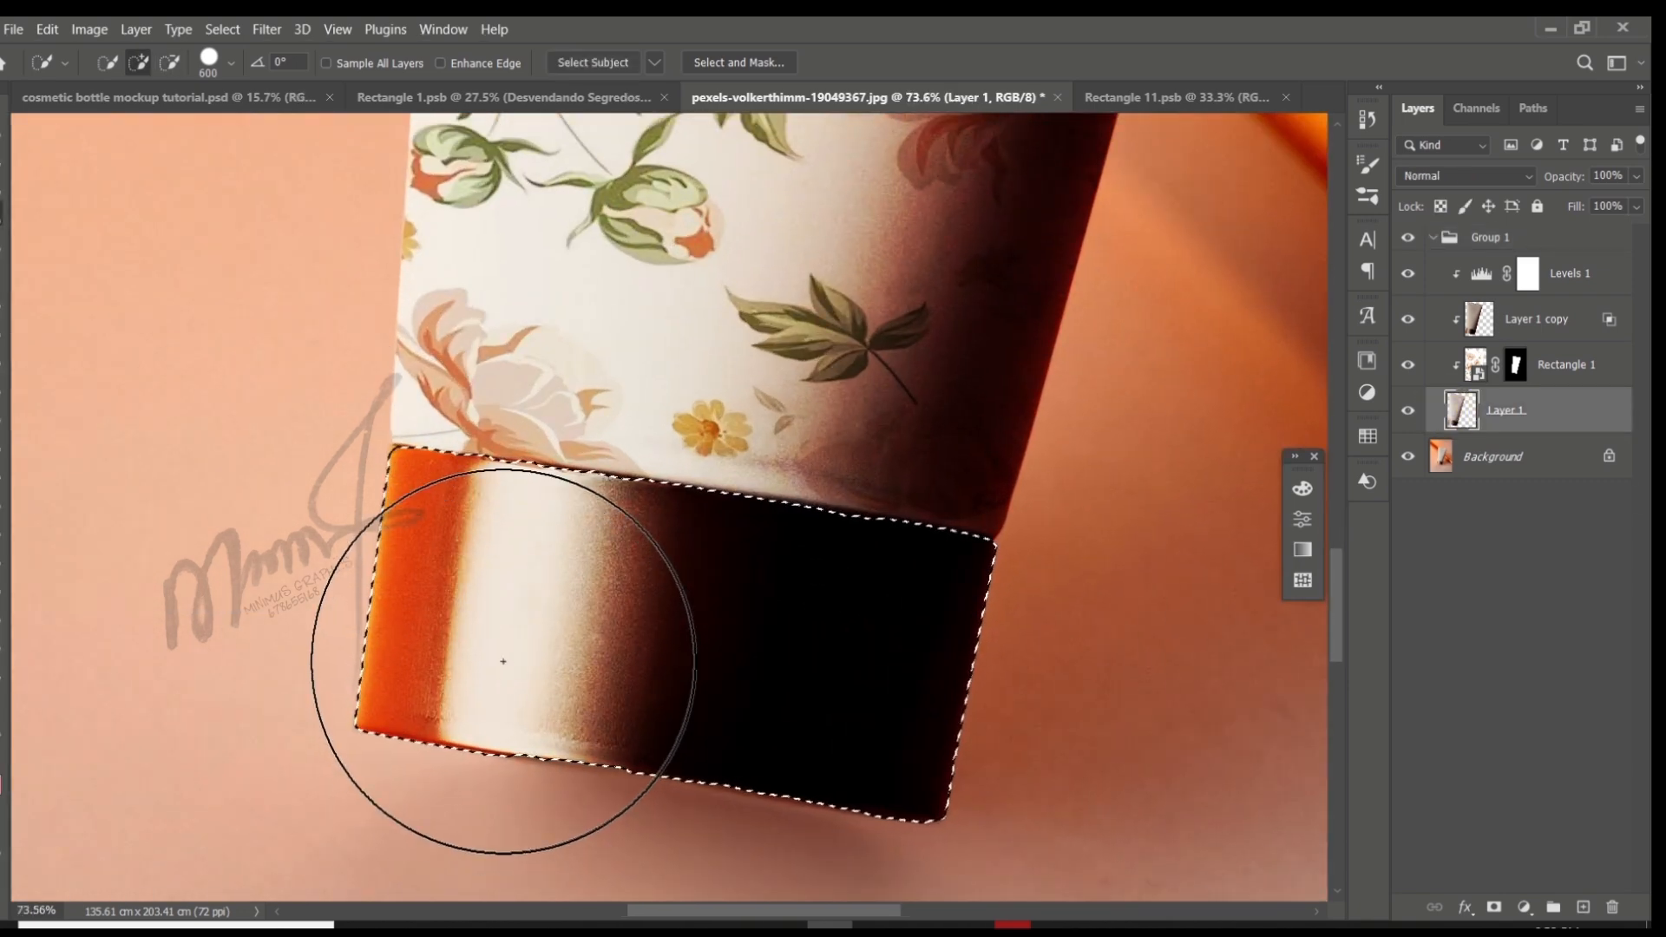
scroll(503, 664, down, 1)
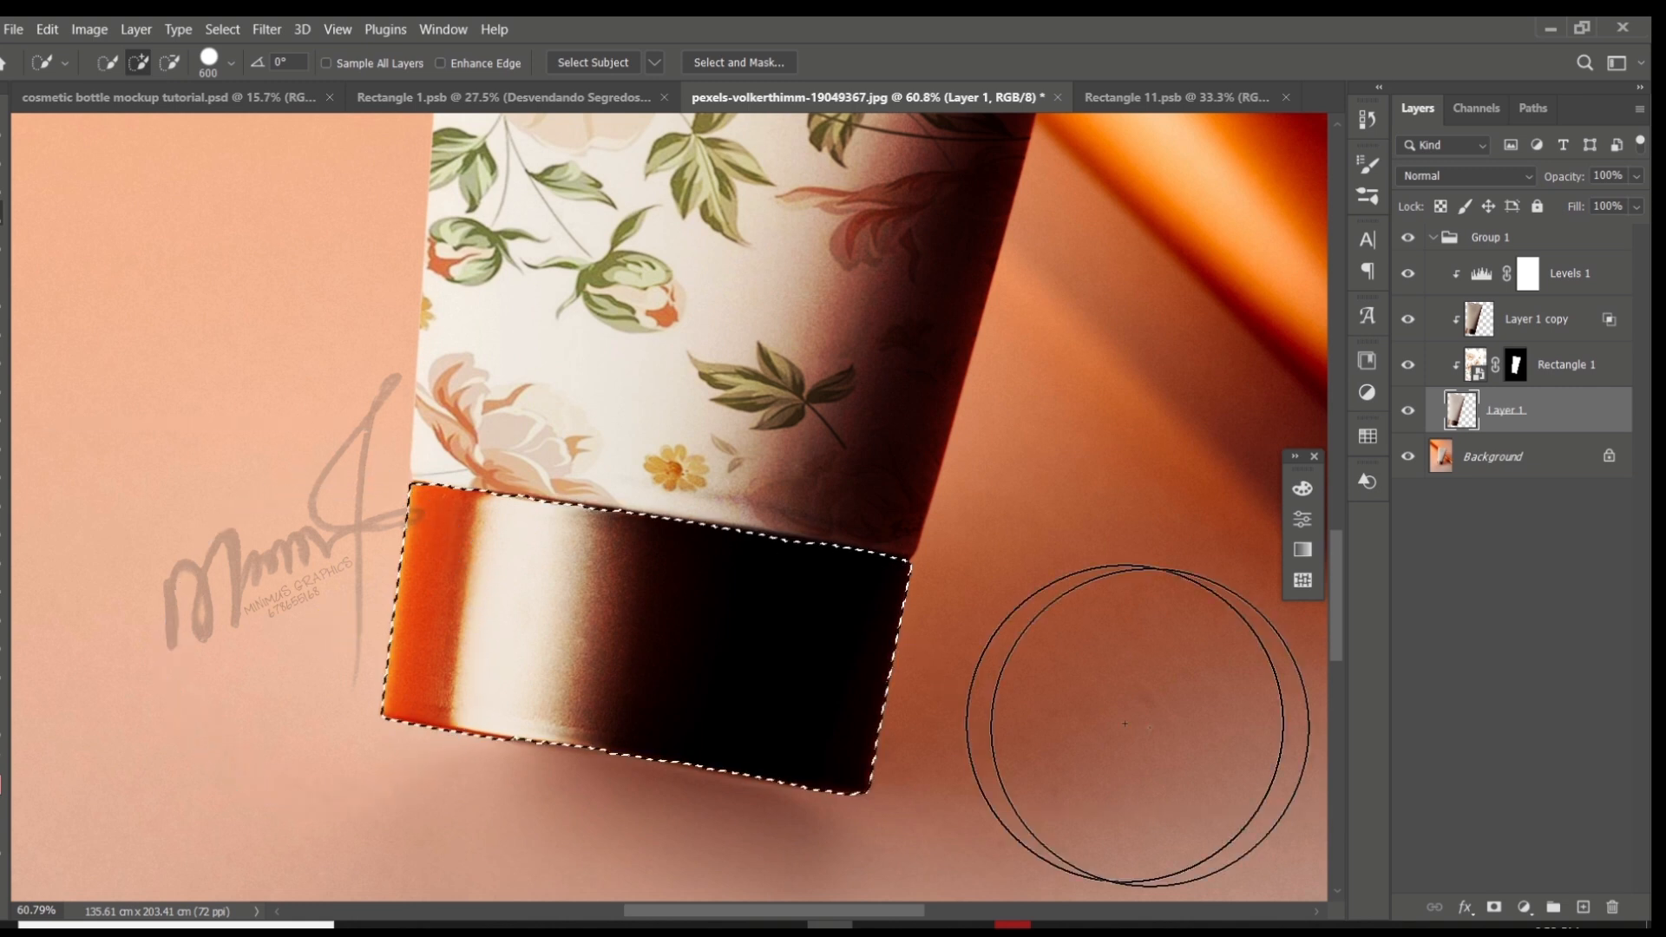
- Add a light red Solid Color fill layer above Levels 1, masked to the cap selection
click(1598, 277)
click(1583, 907)
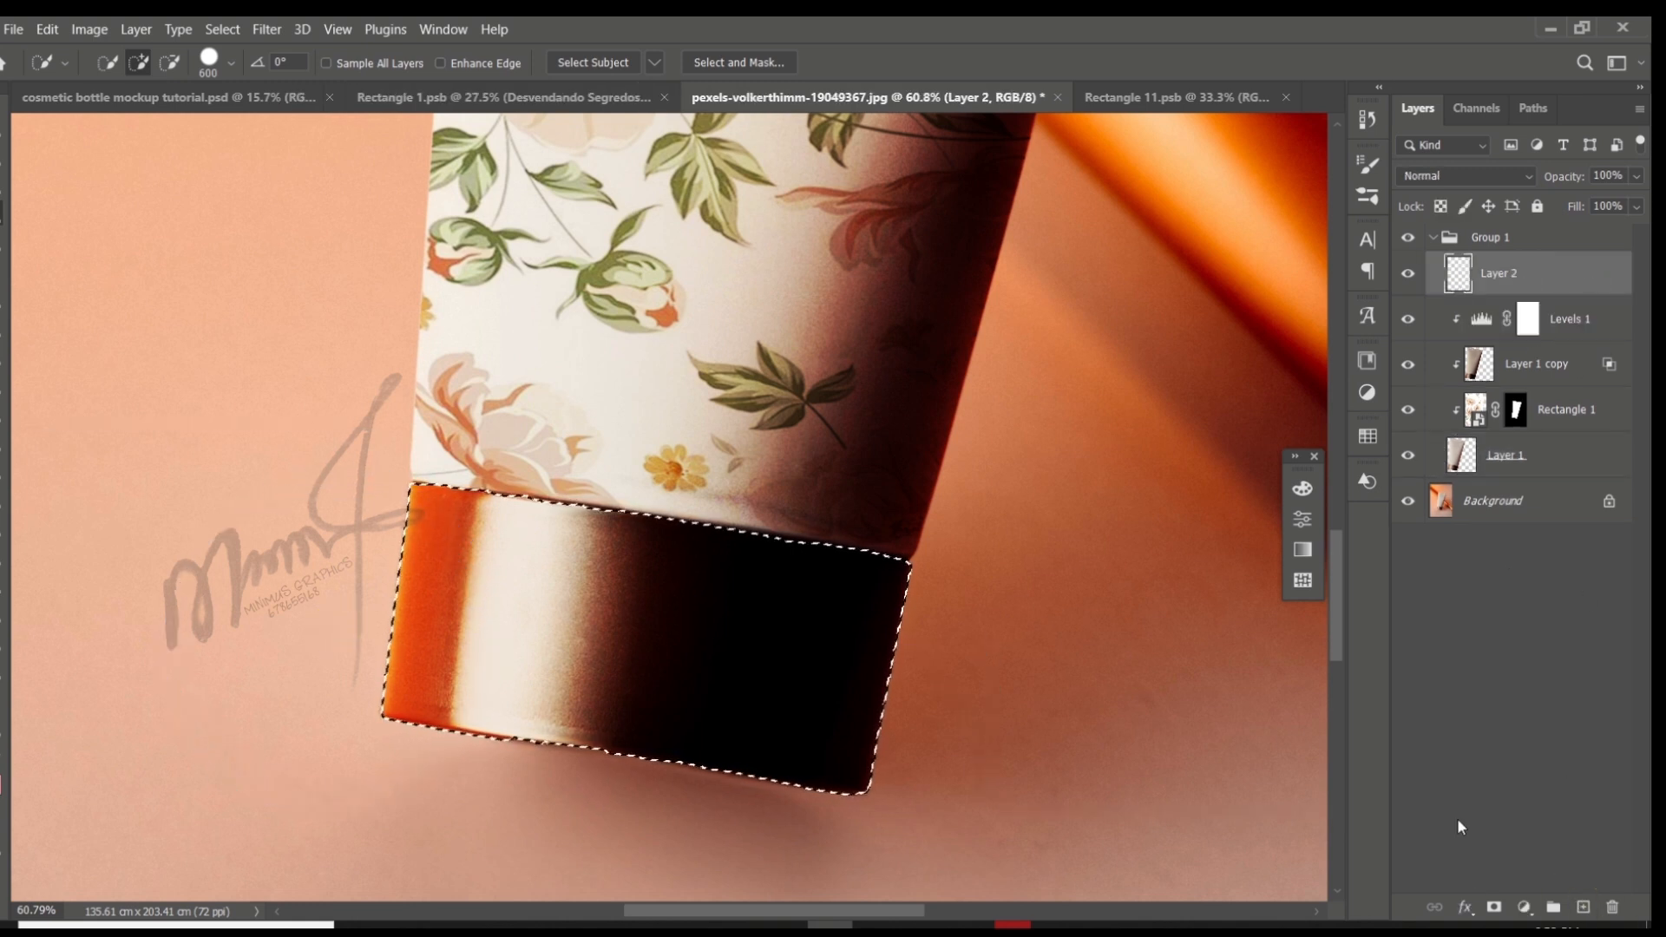
click(1524, 908)
click(1518, 519)
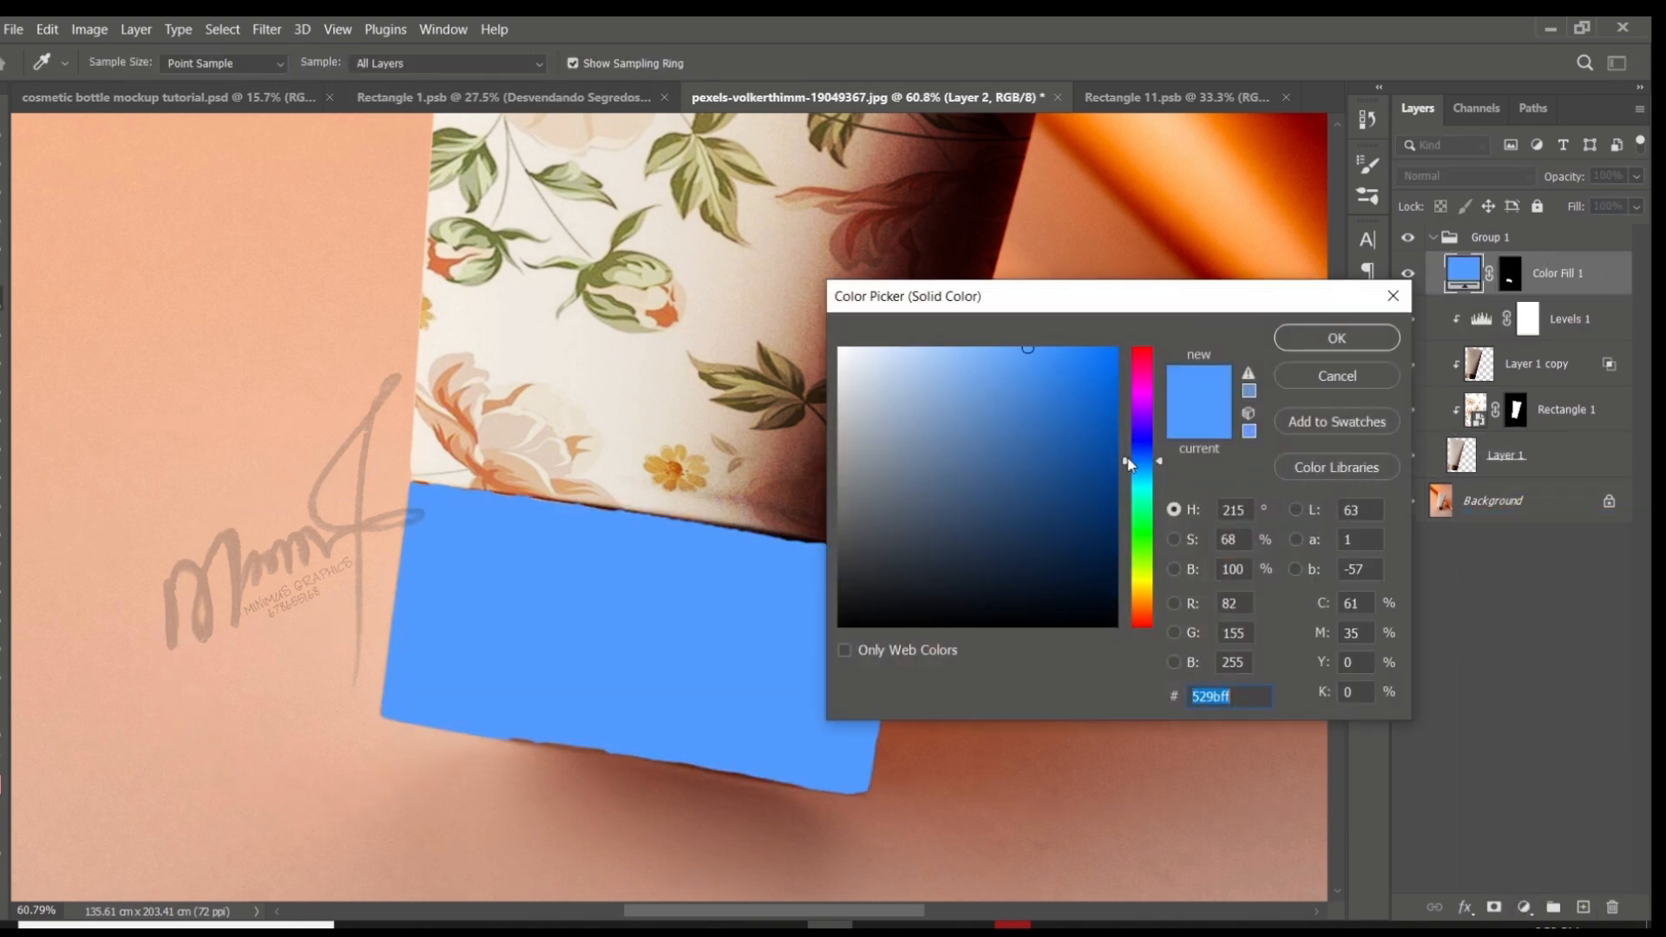
drag(1128, 462, 1128, 349)
key(Return)
- Change the cap's fill to an orange shade based on the background colour and set its blend mode to Color
double_click(1462, 271)
click(278, 469)
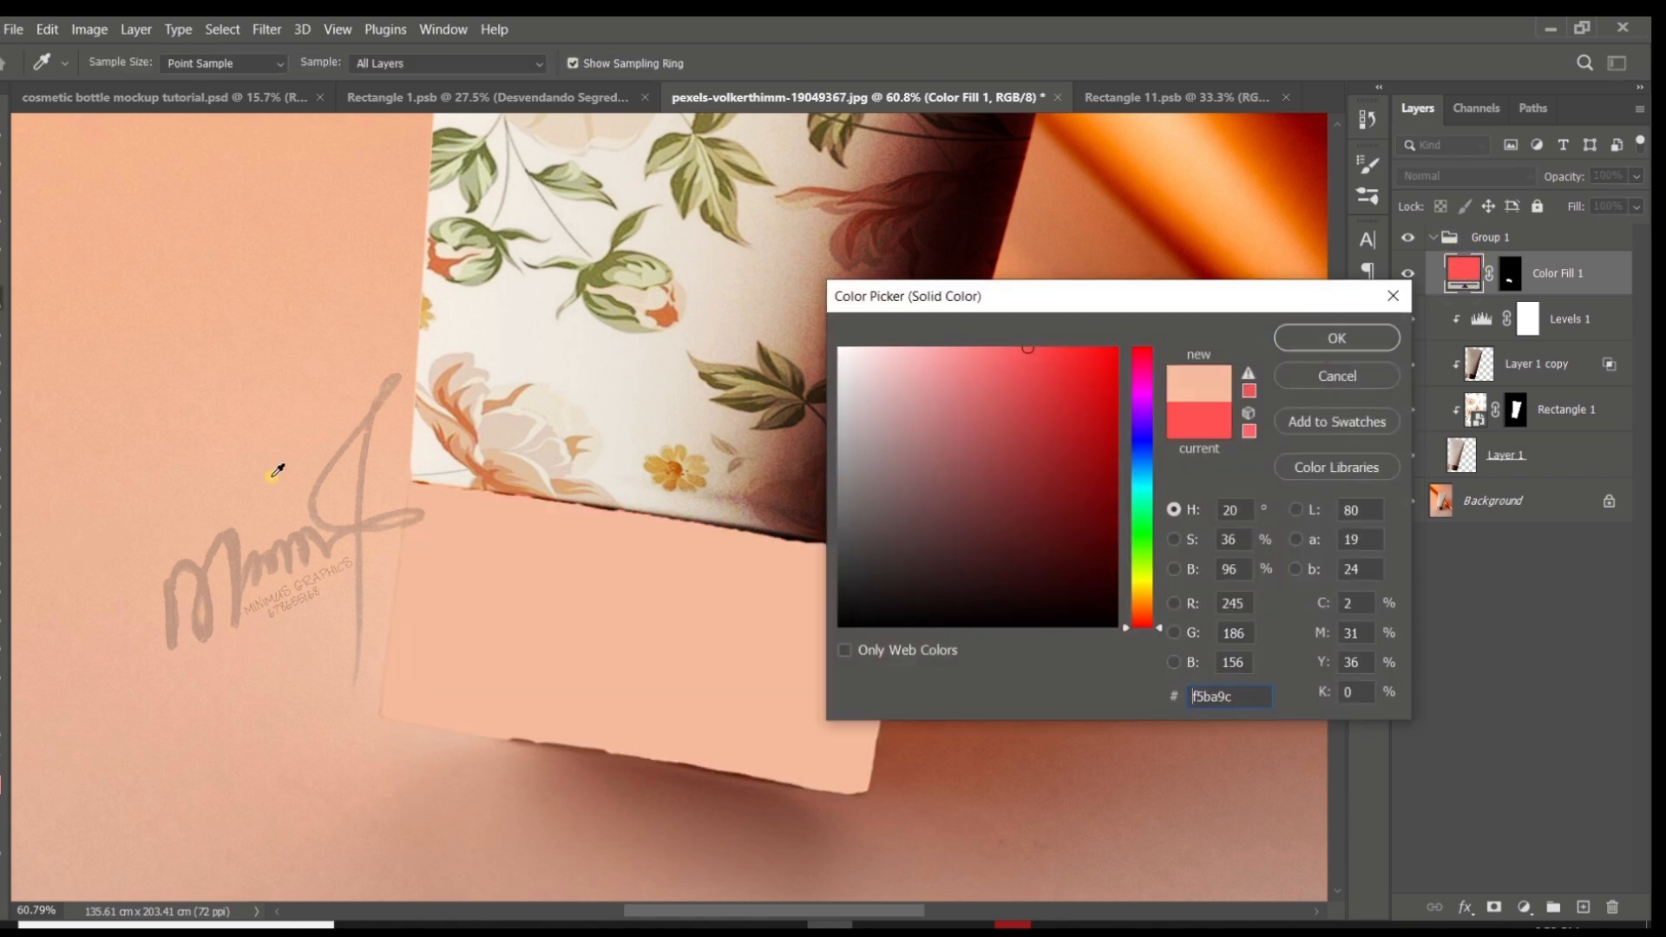
drag(1055, 465, 1061, 349)
click(1308, 336)
click(1457, 173)
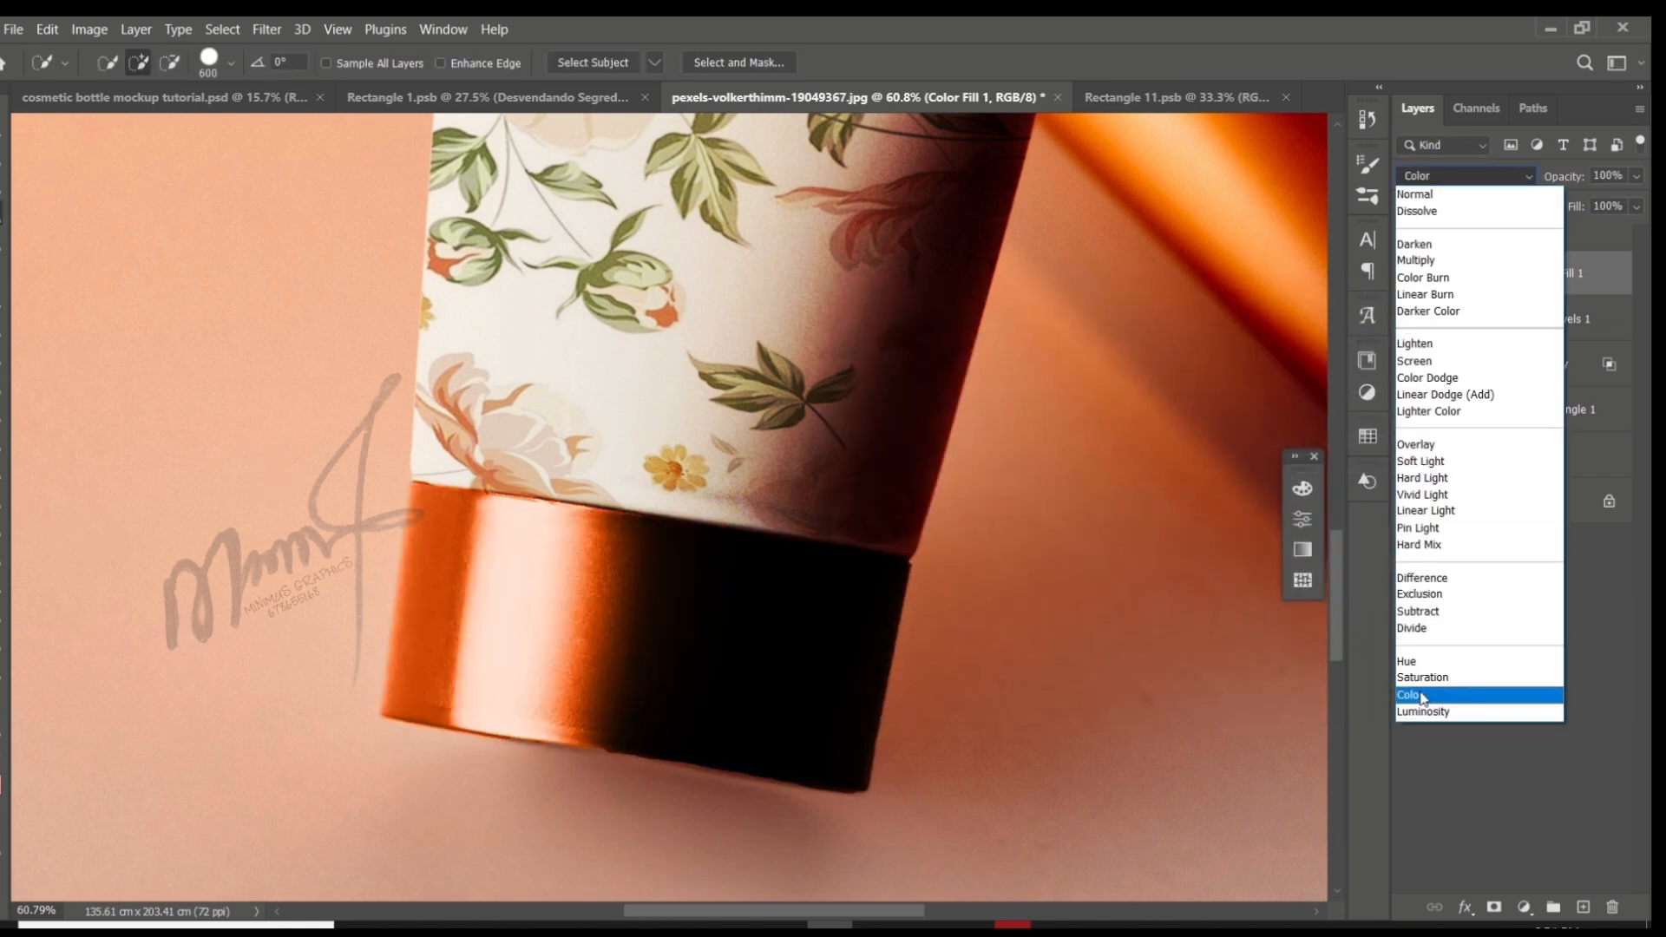
- Preview other blend modes on the cap's Color Fill 1 layer and keep it on Color
click(1426, 703)
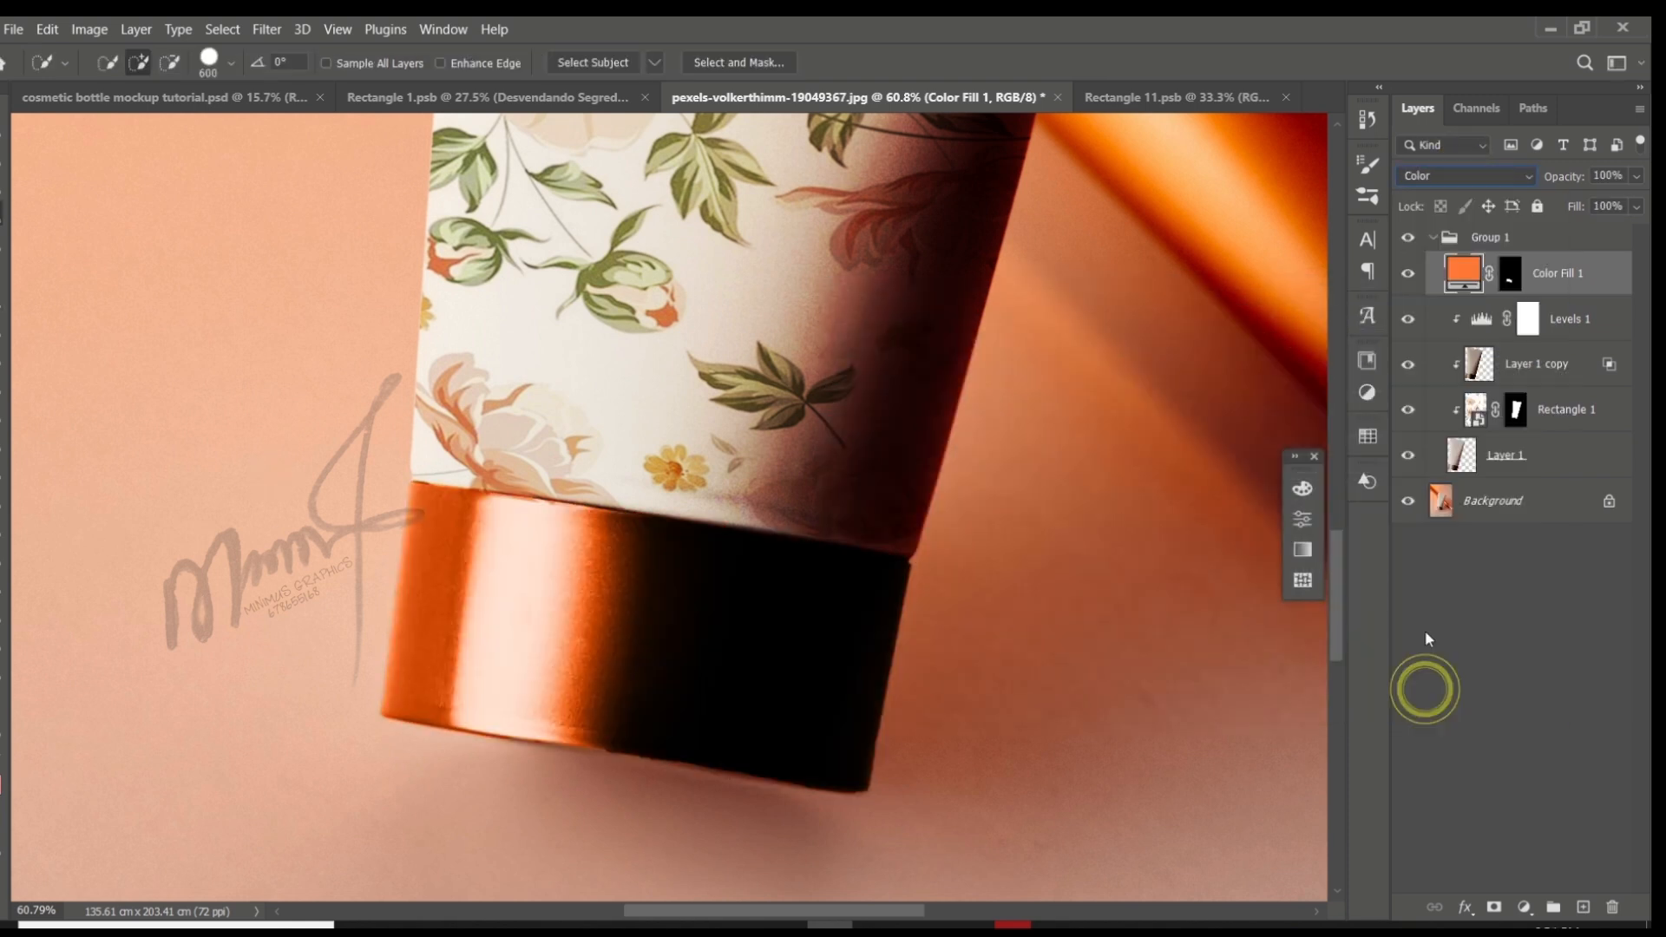
click(1465, 175)
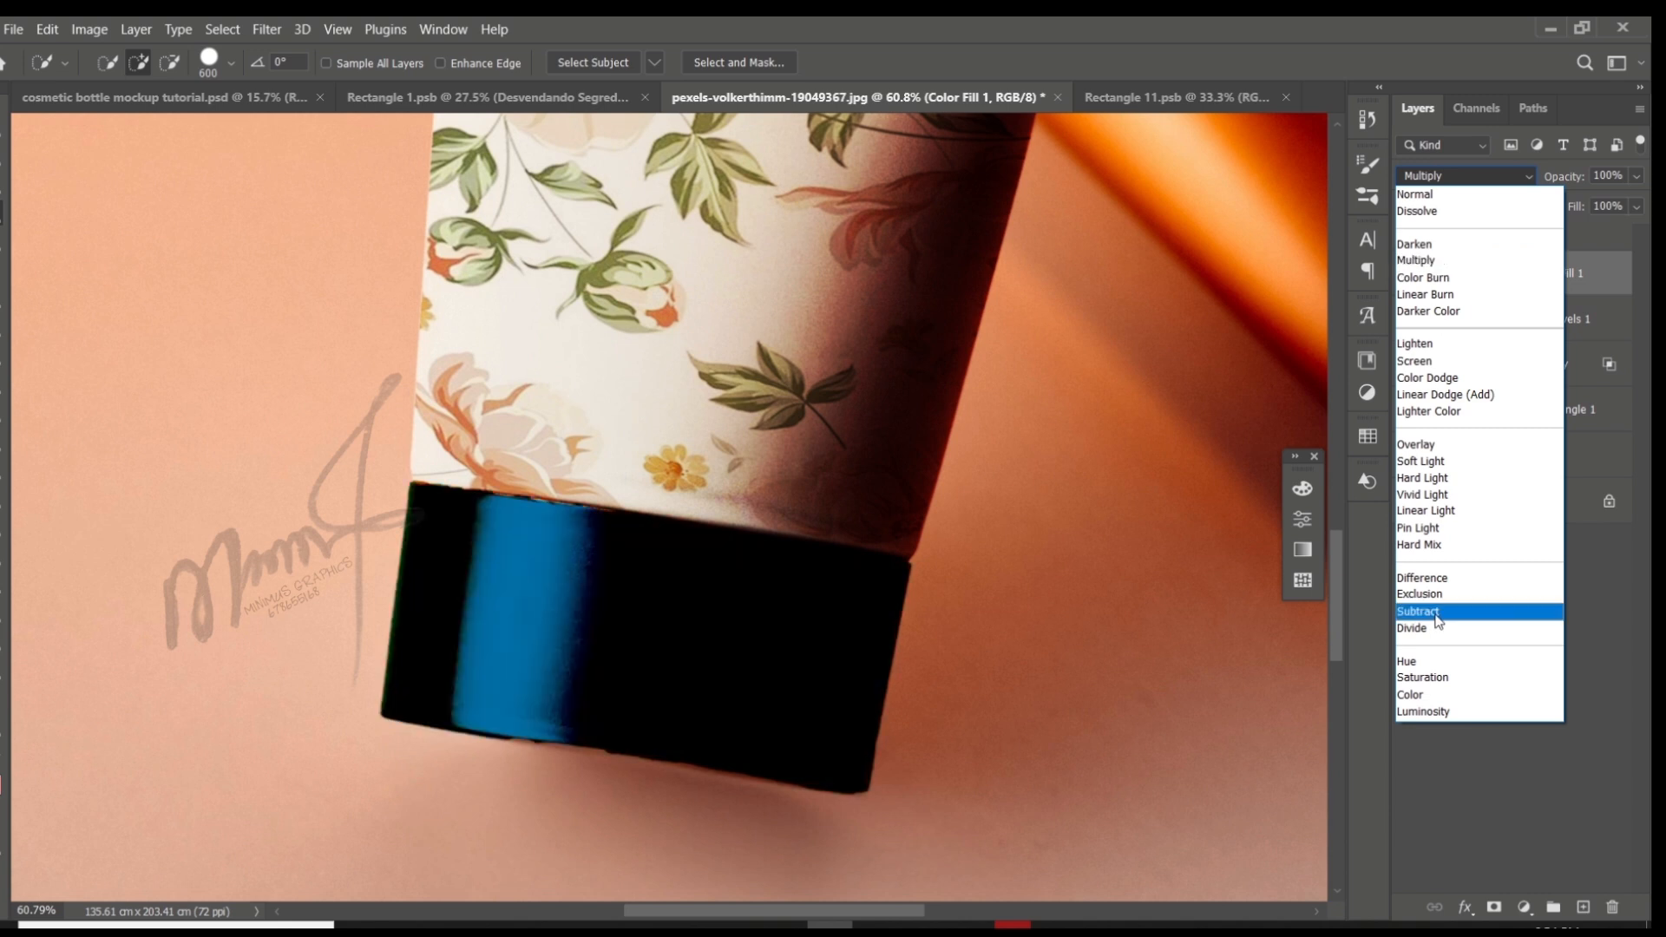
click(1425, 694)
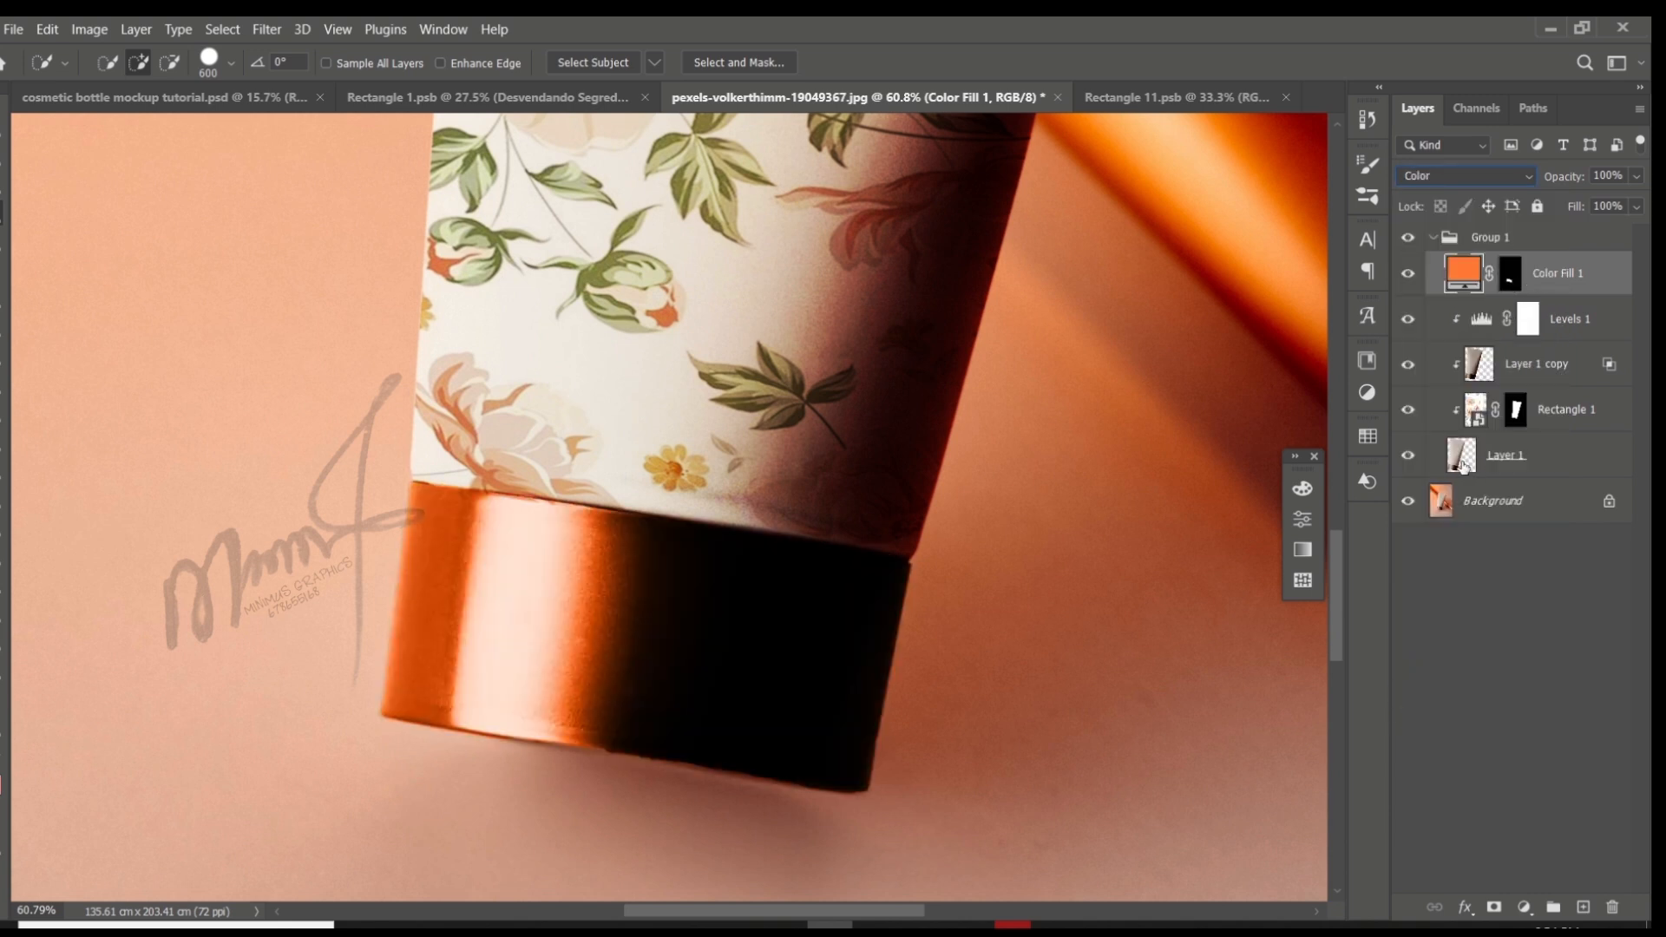
- Load the cap mask as a selection, copy the cap from Layer 1 to a new layer and place it above Levels 1
ctrl+click(1514, 277)
click(1549, 458)
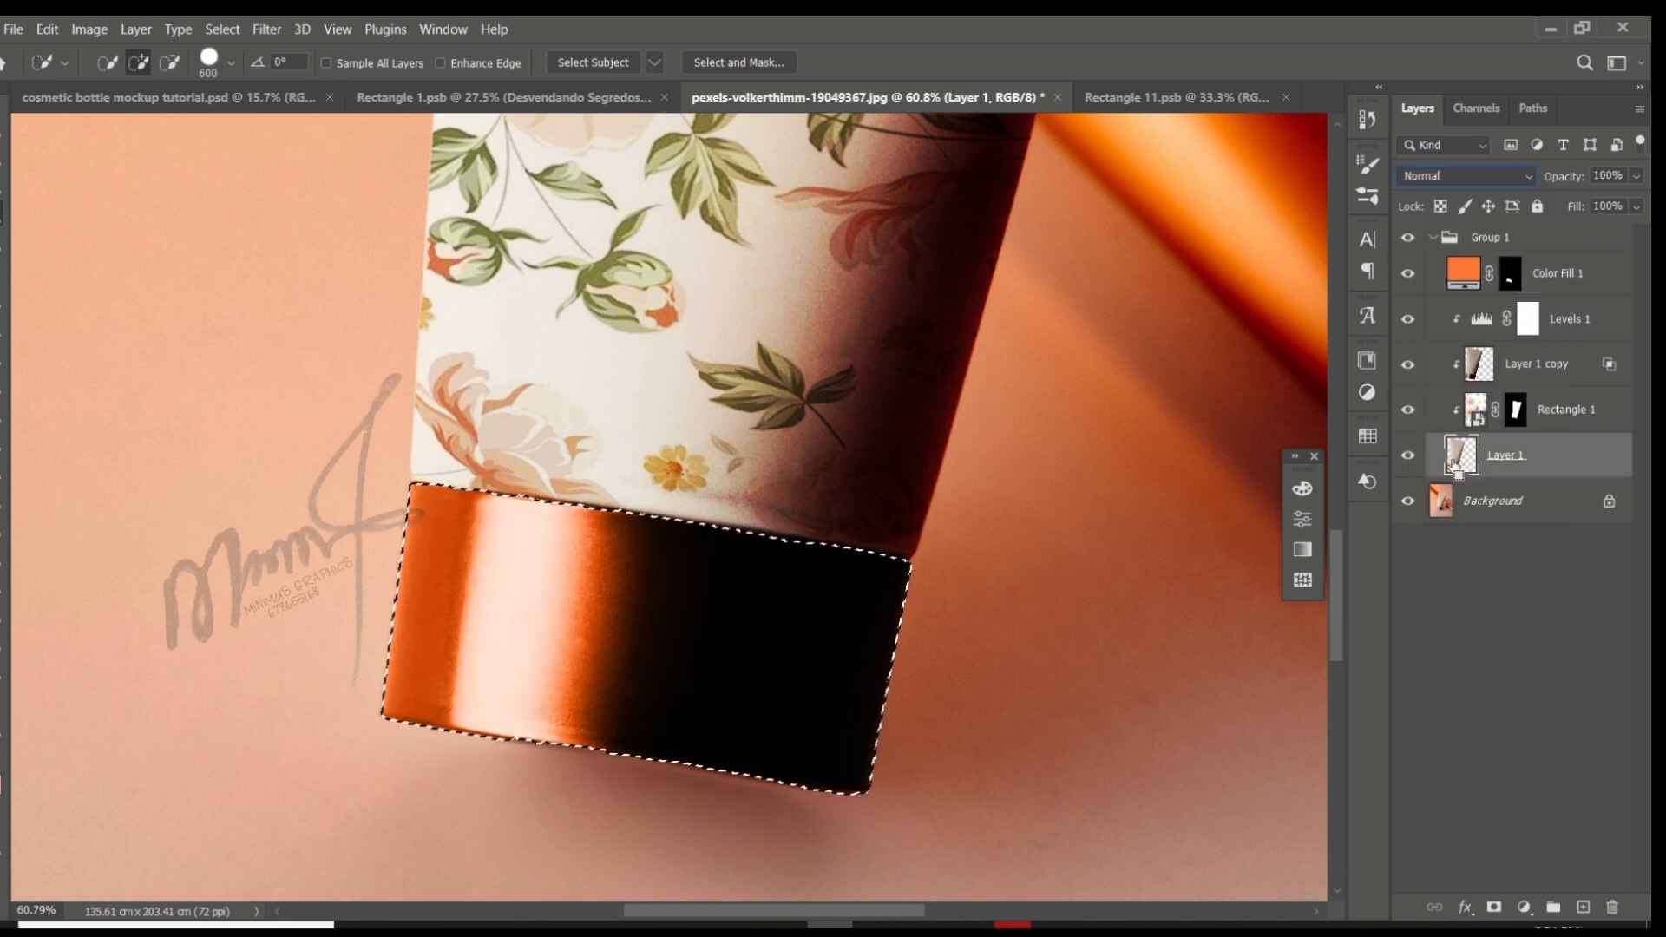
key(ctrl+j)
drag(1530, 455, 1527, 286)
key(v)
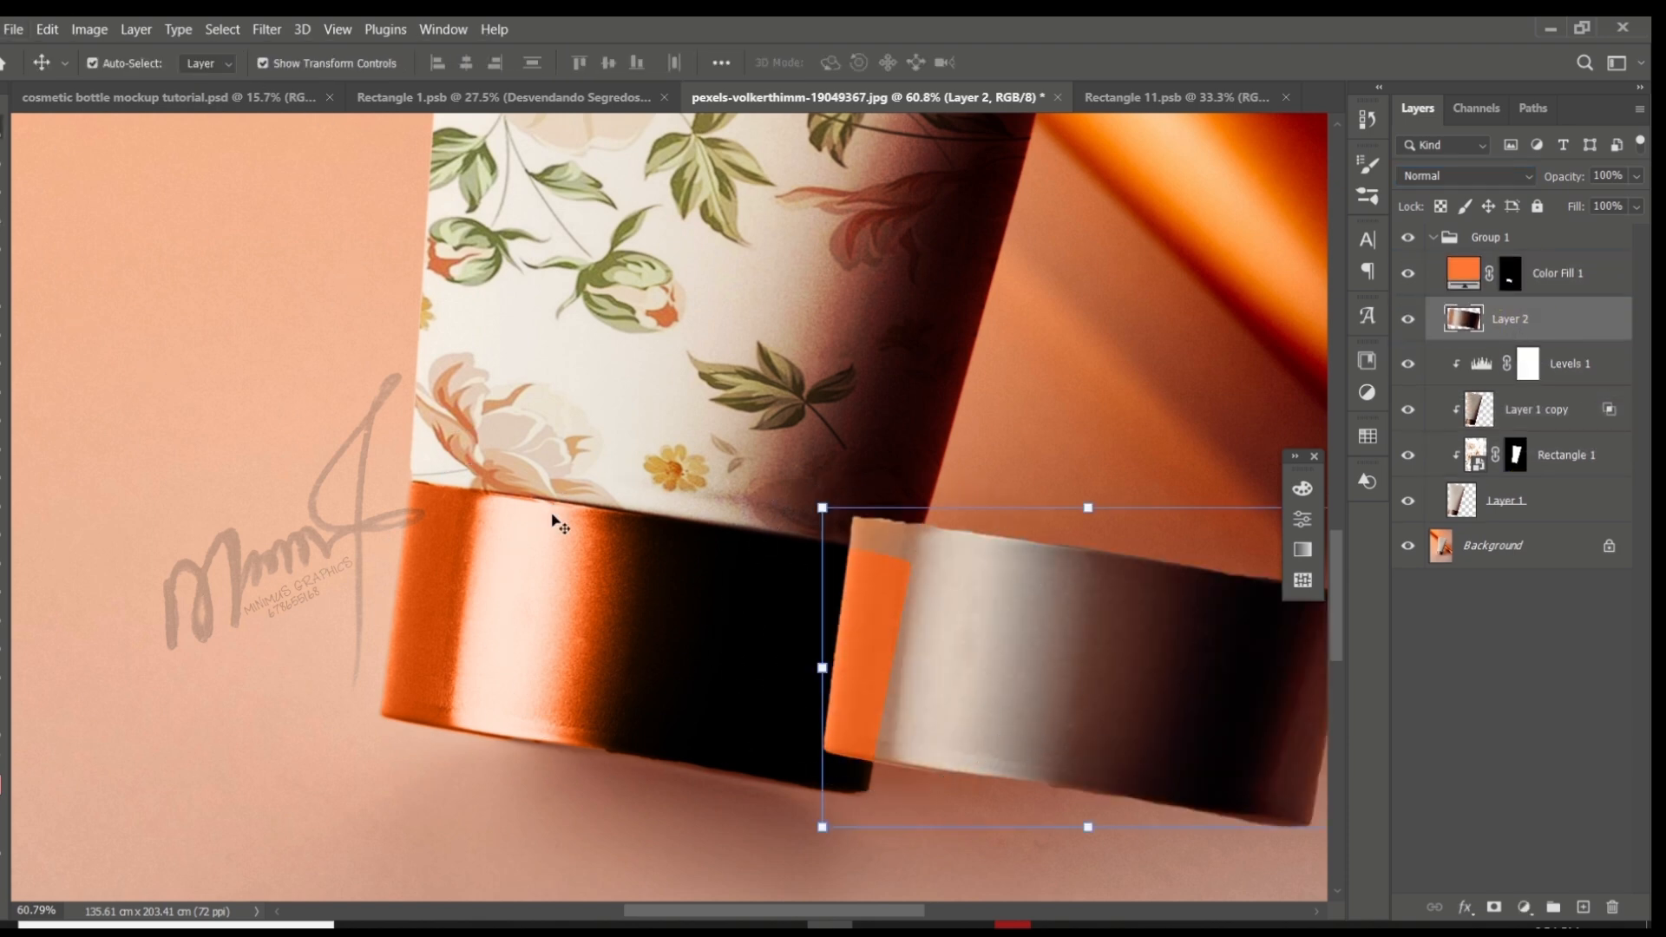
- Move the copied cap into place over the tube's original cap and deselect the layer
drag(1136, 596, 701, 569)
scroll(700, 569, down, 6)
click(76, 518)
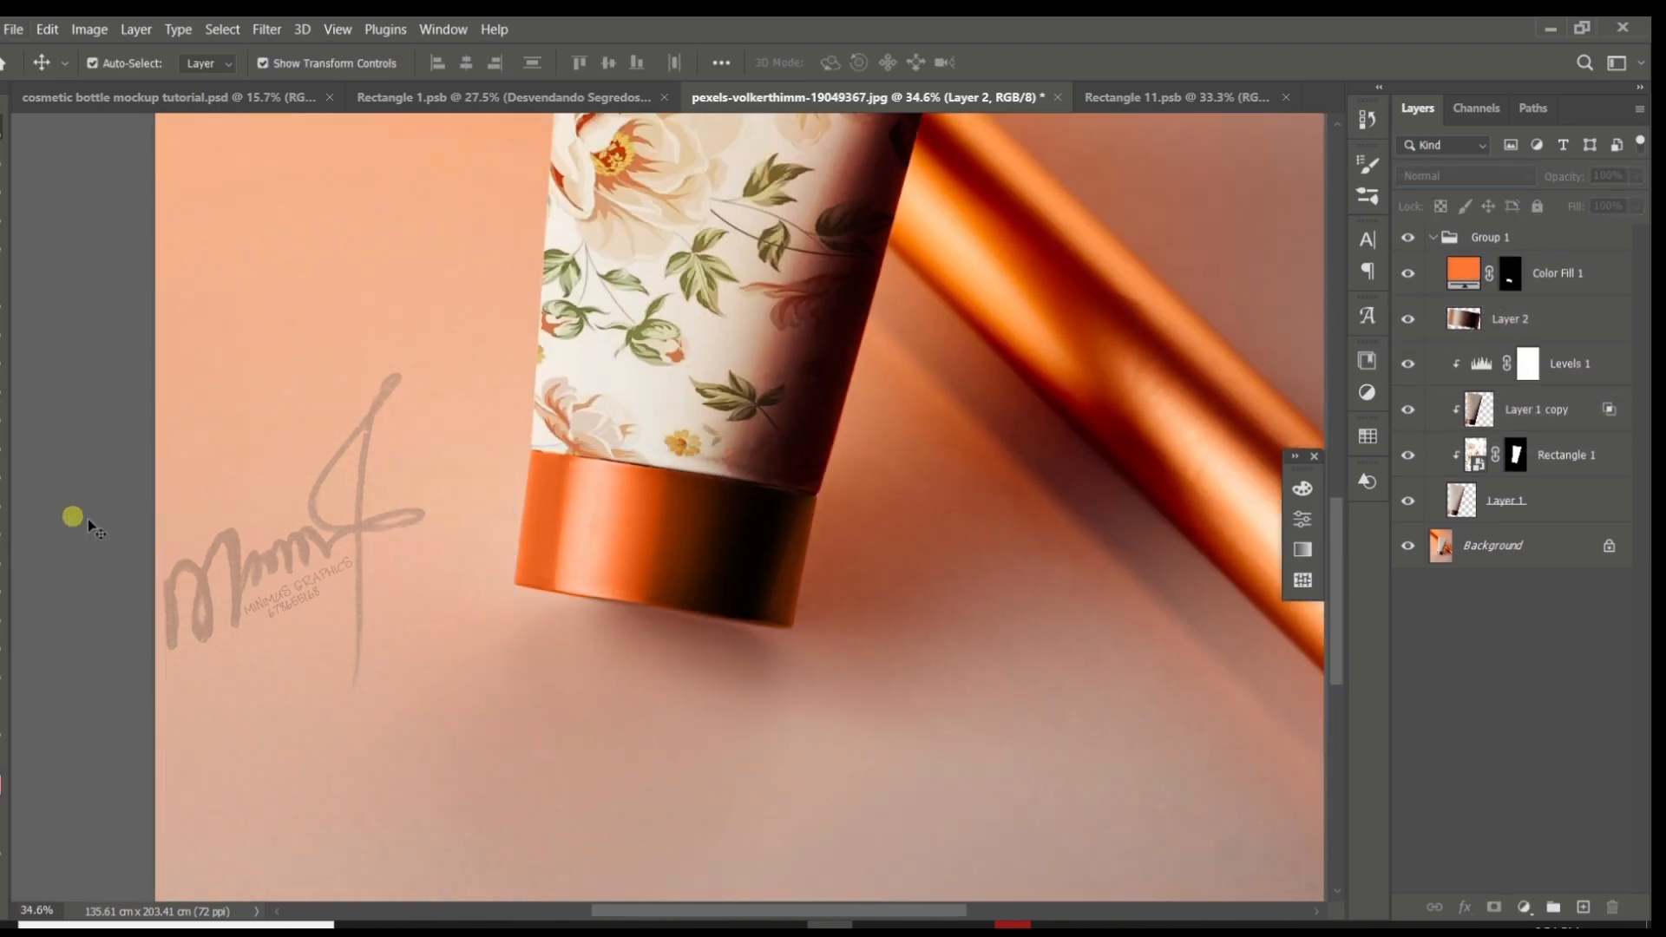
scroll(768, 572, up, 11)
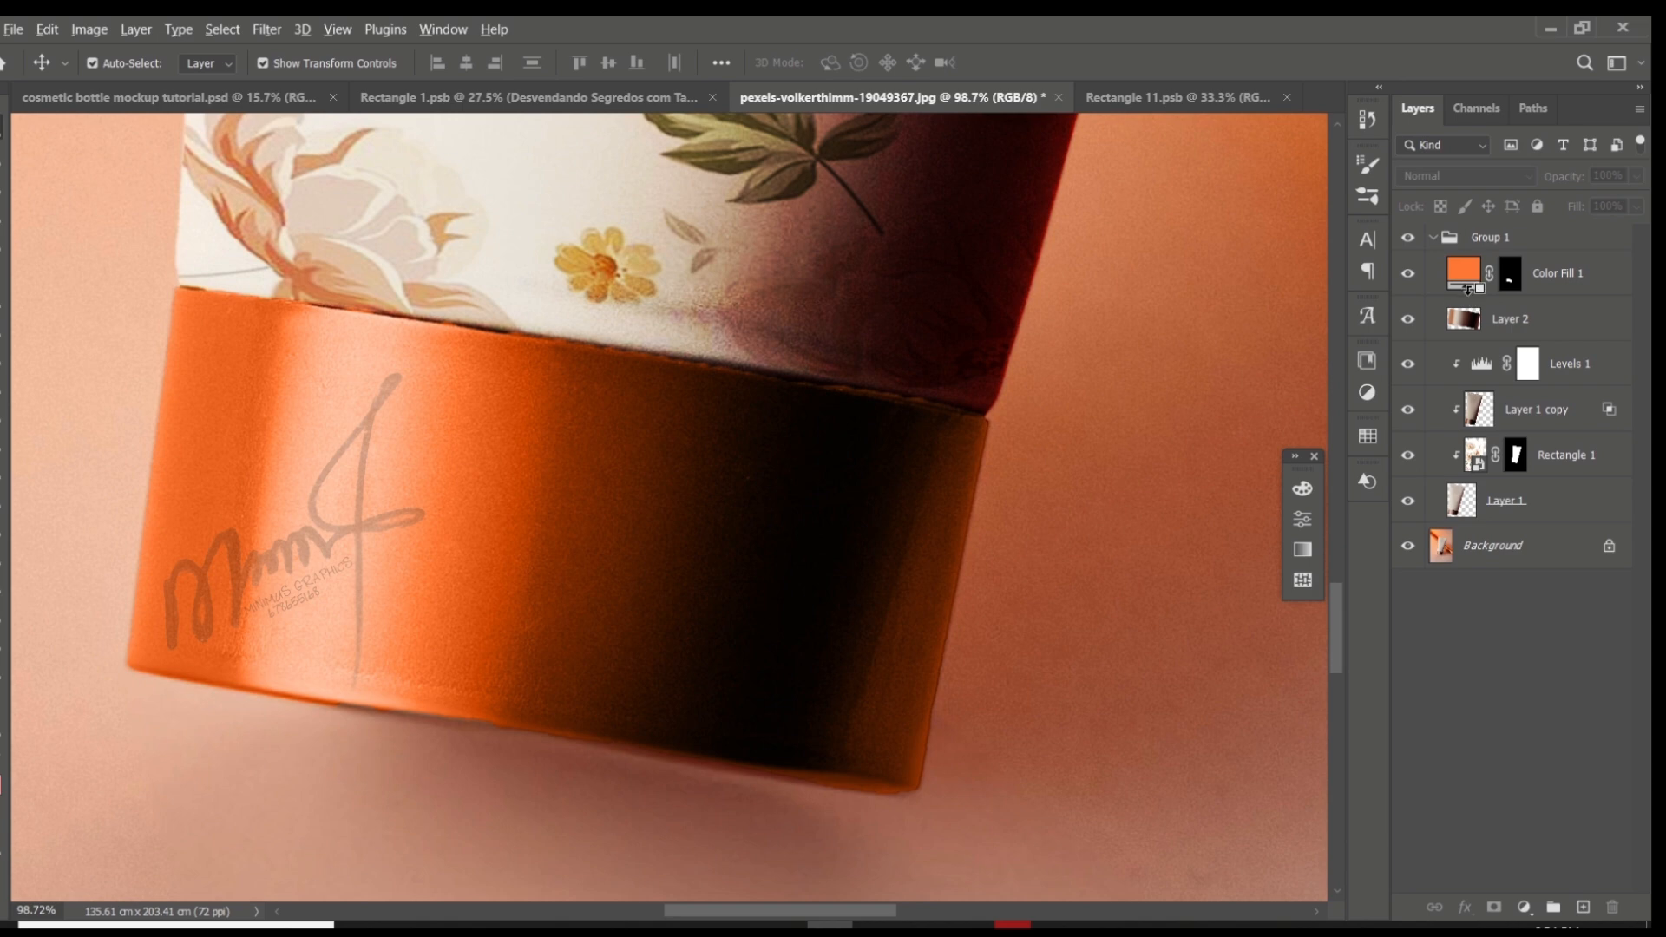
- Clip Color Fill 1 to the cap copy on Layer 2 and convert Layer 2 to a smart object
click(1529, 314)
click(89, 30)
right_click(1510, 318)
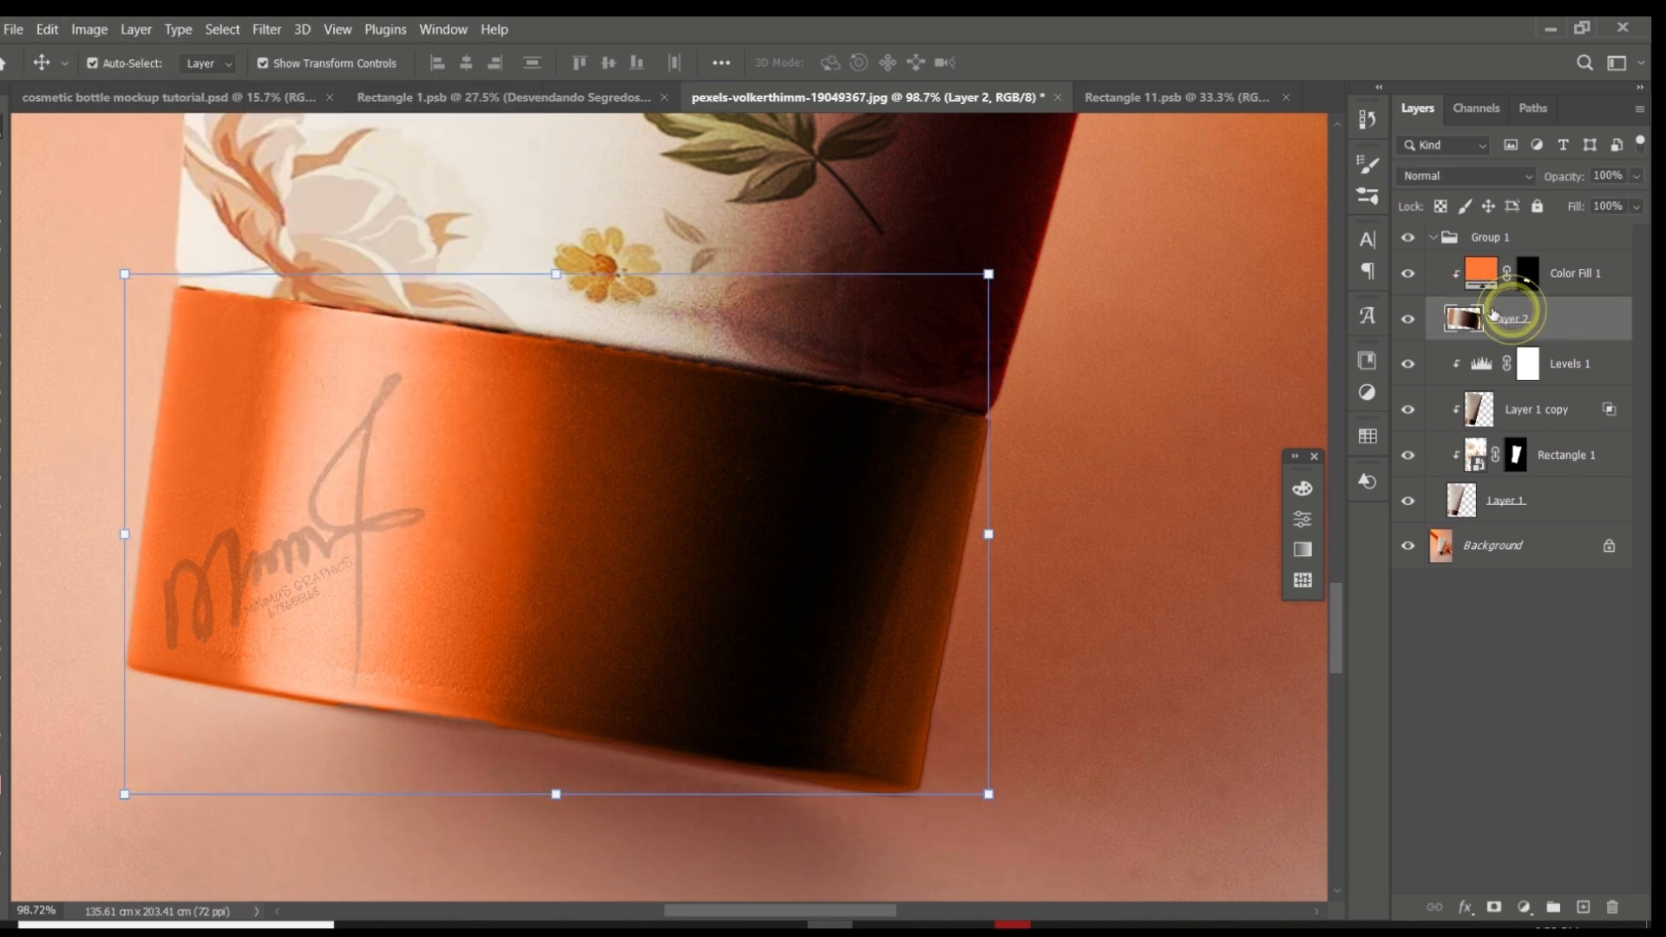
click(1287, 330)
scroll(642, 582, down, 6)
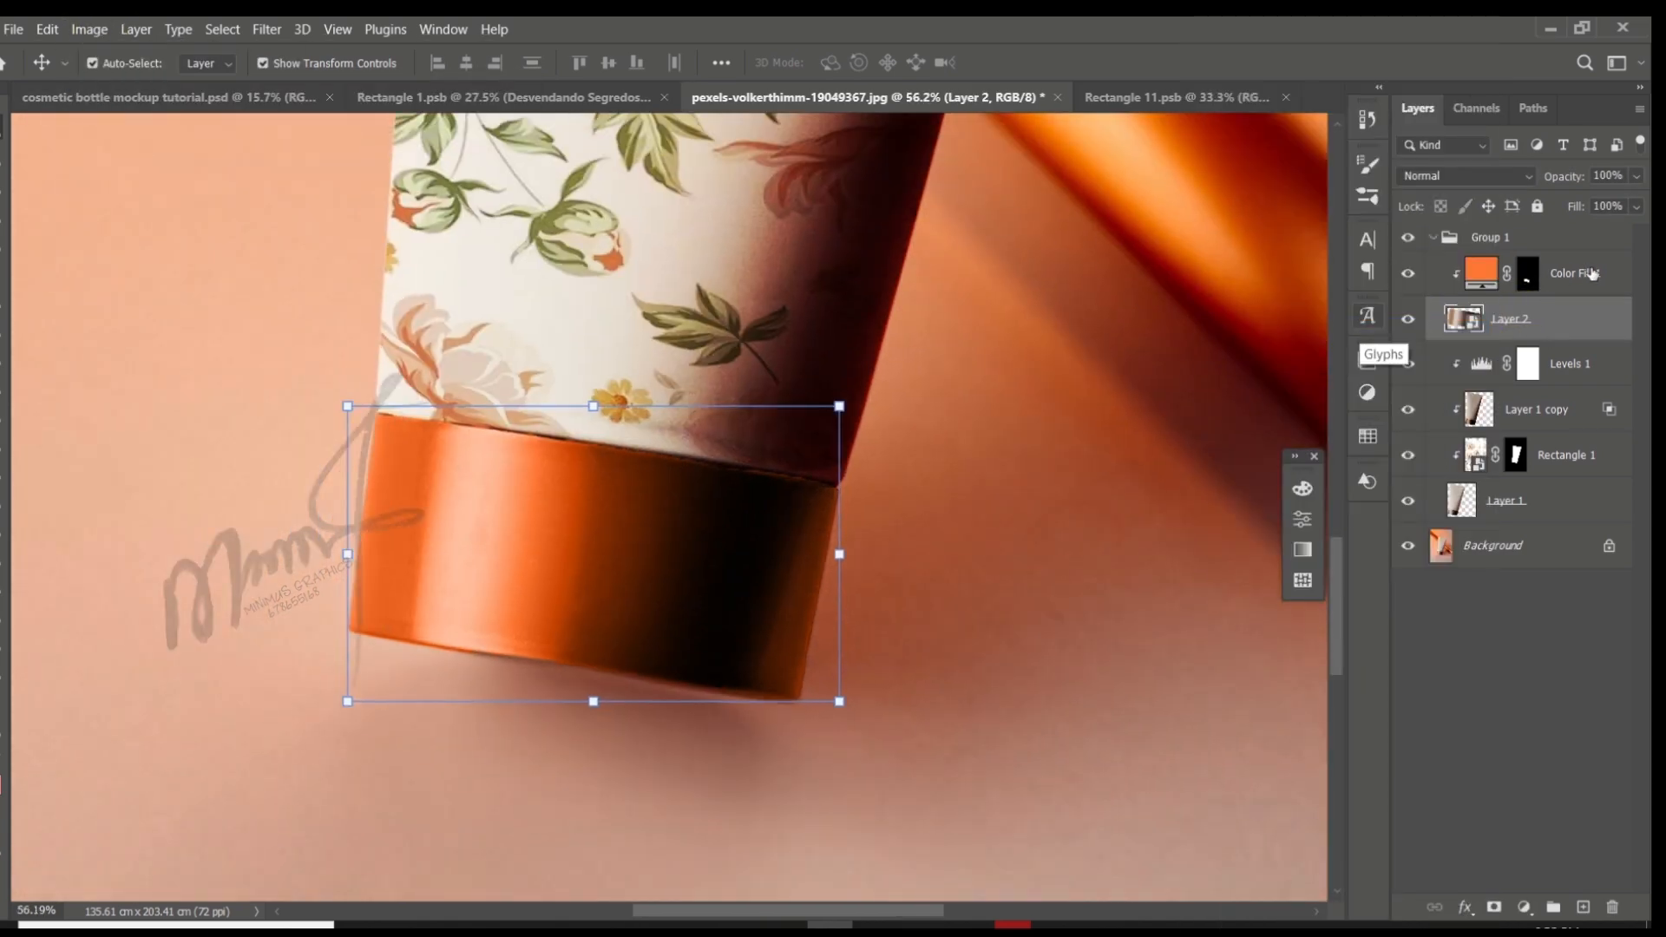
- Apply a Hue/Saturation adjustment to the Layer 2 cap with saturation -100 and a slightly raised lightness
click(90, 30)
mouse_move(208, 80)
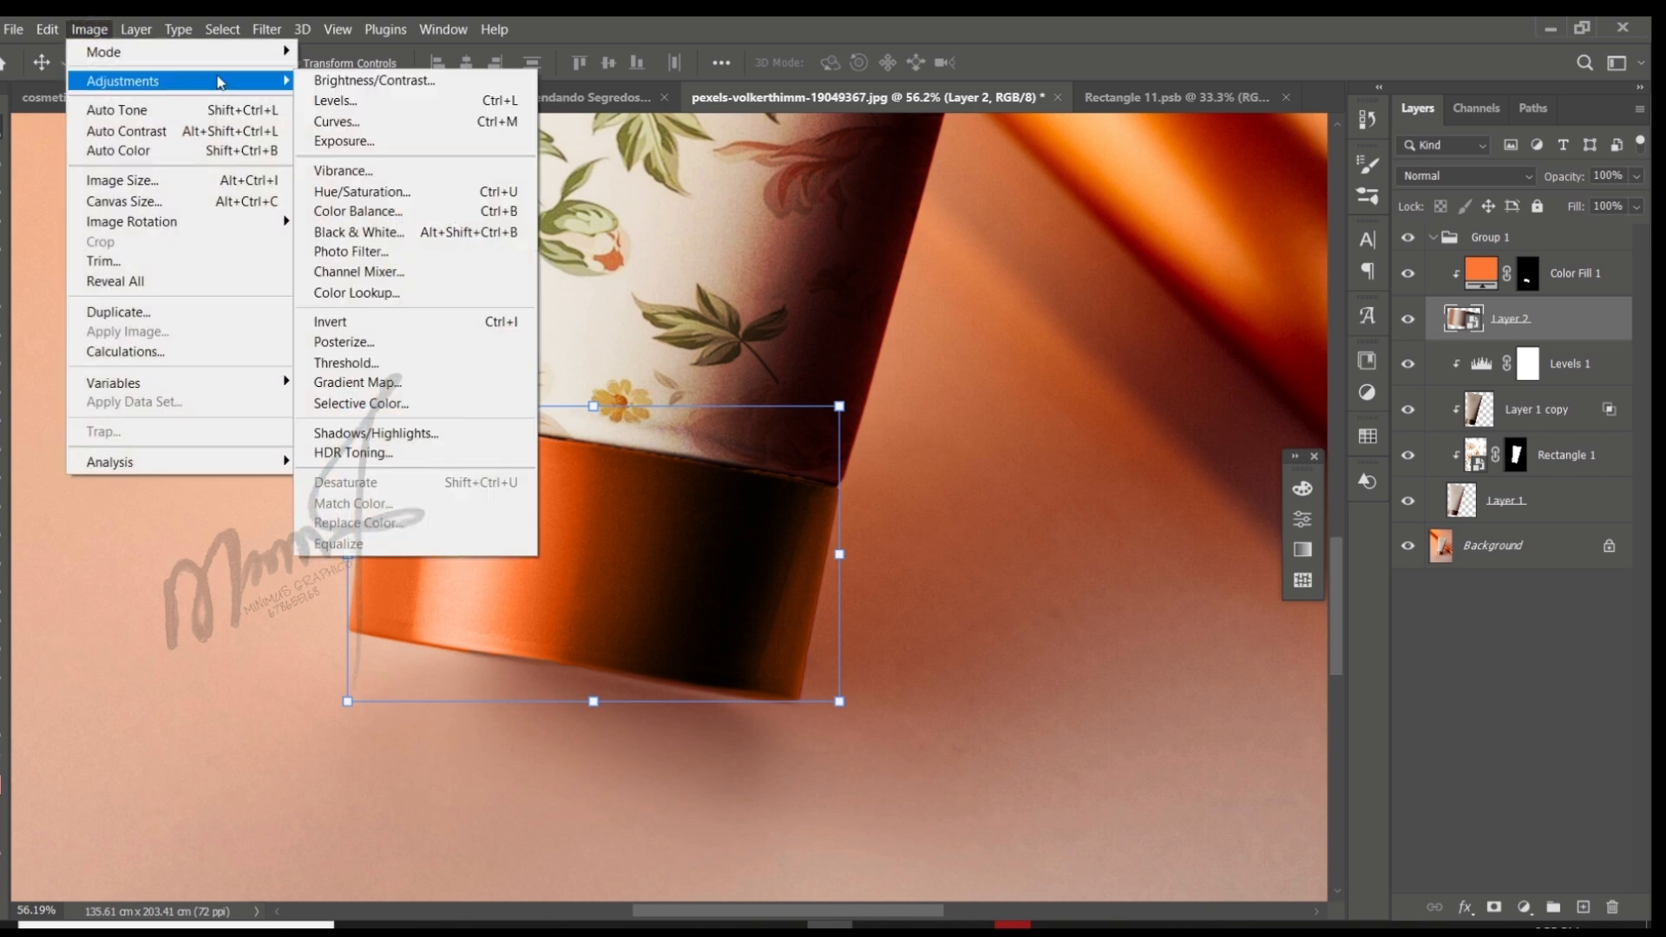
click(394, 193)
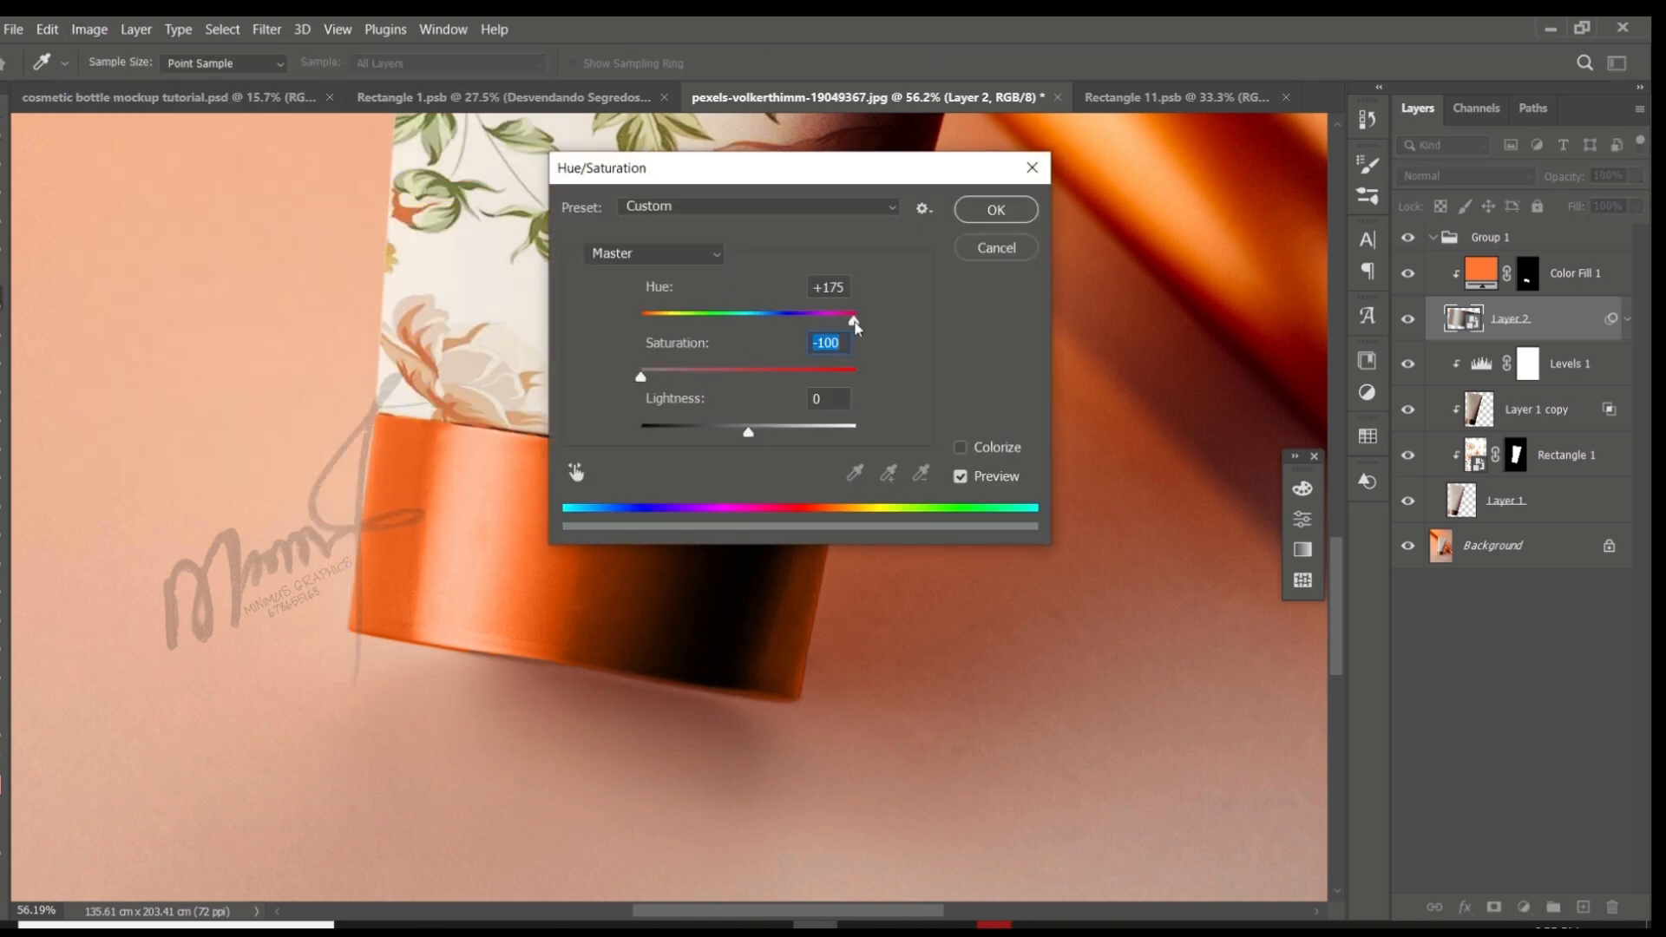
mouse_move(755, 432)
mouse_down()
mouse_move(740, 433)
mouse_move(767, 415)
mouse_up()
click(998, 208)
scroll(782, 480, down, 6)
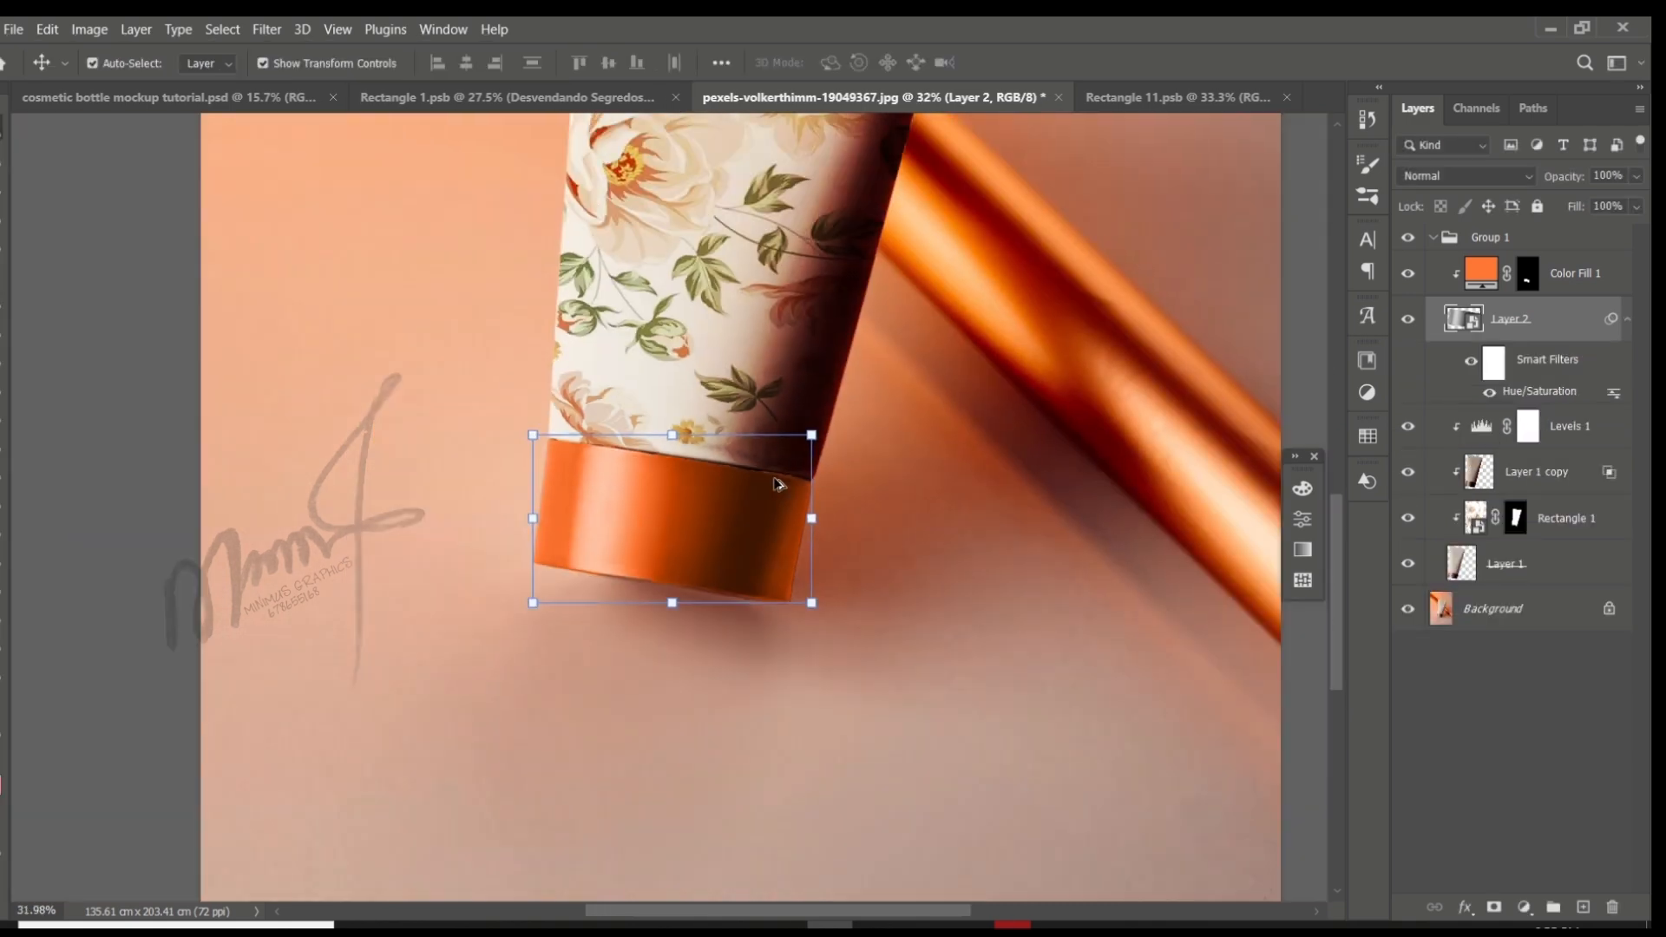
- Compare the tube's cap with Layer 2 hidden and shown
click(317, 552)
scroll(694, 642, down, 1)
scroll(713, 661, up, 2)
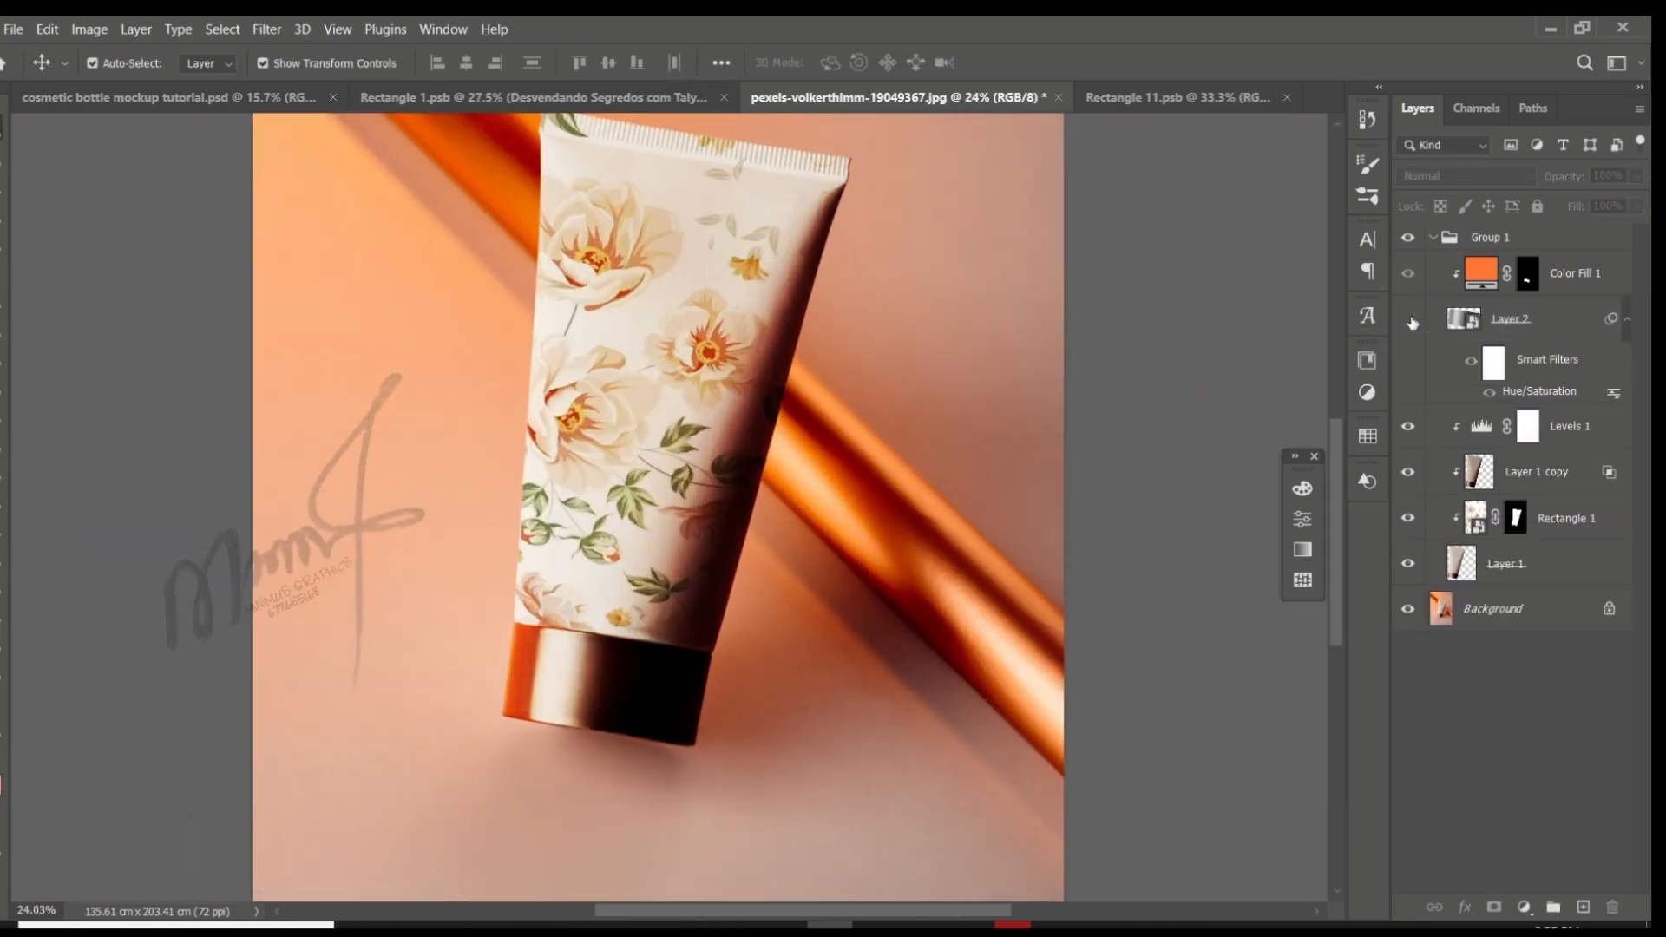
scroll(851, 483, down, 3)
scroll(851, 483, up, 2)
- Change the cap's Color Fill 1 to a dark red and set its blend mode to Overlay
double_click(1485, 271)
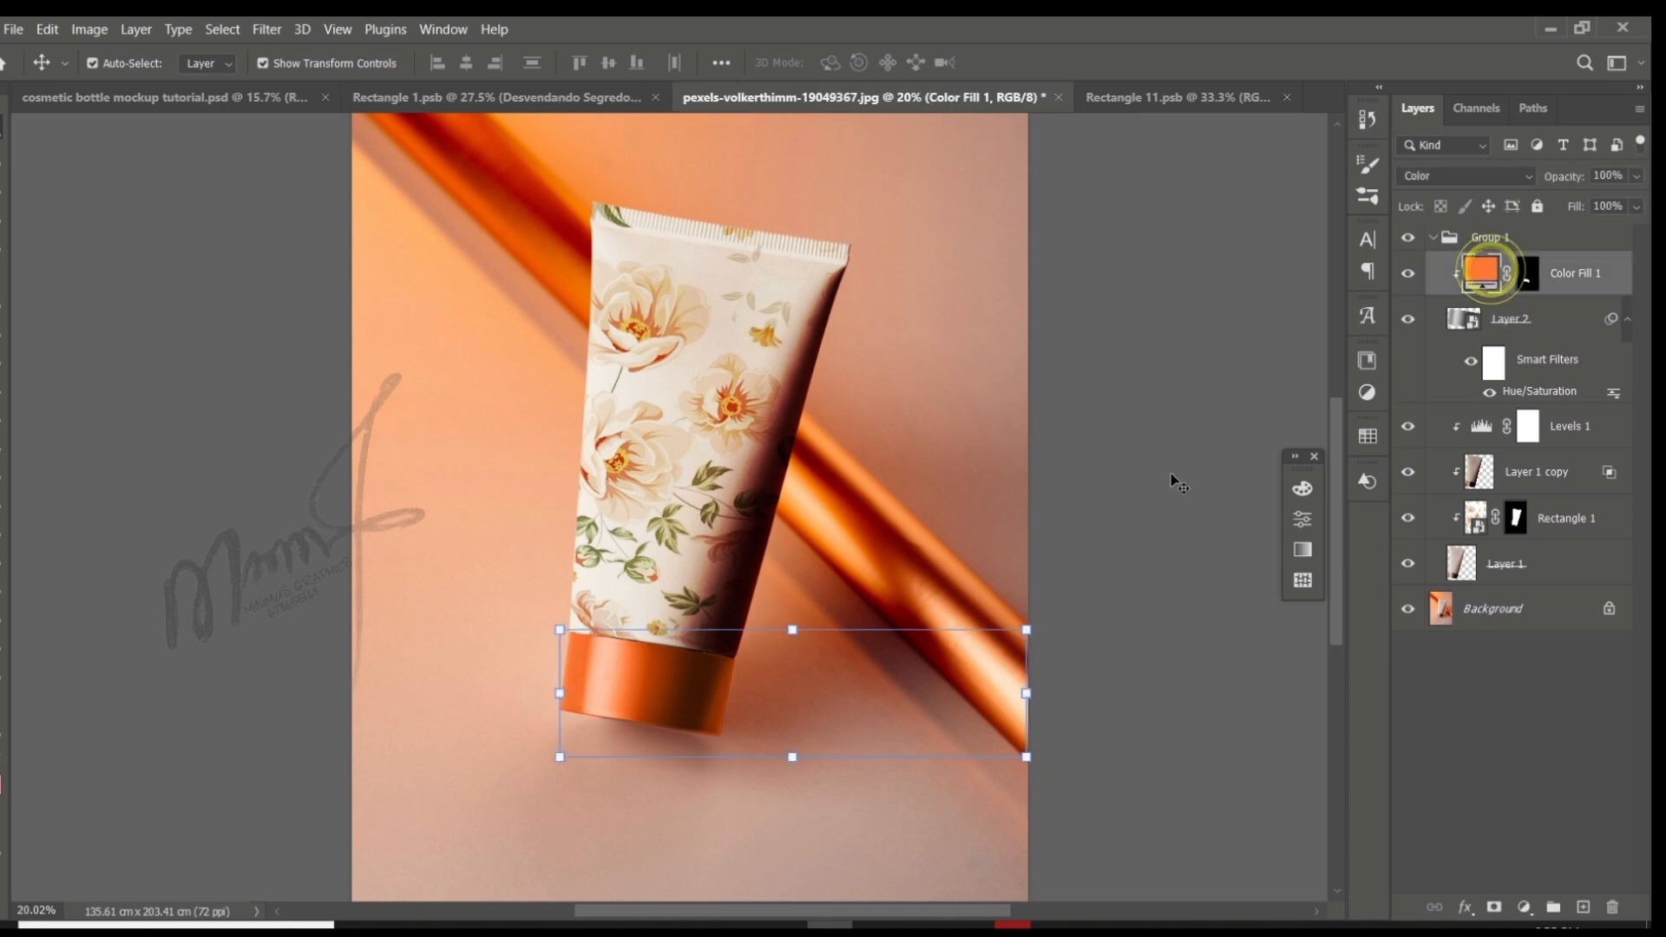
click(1155, 348)
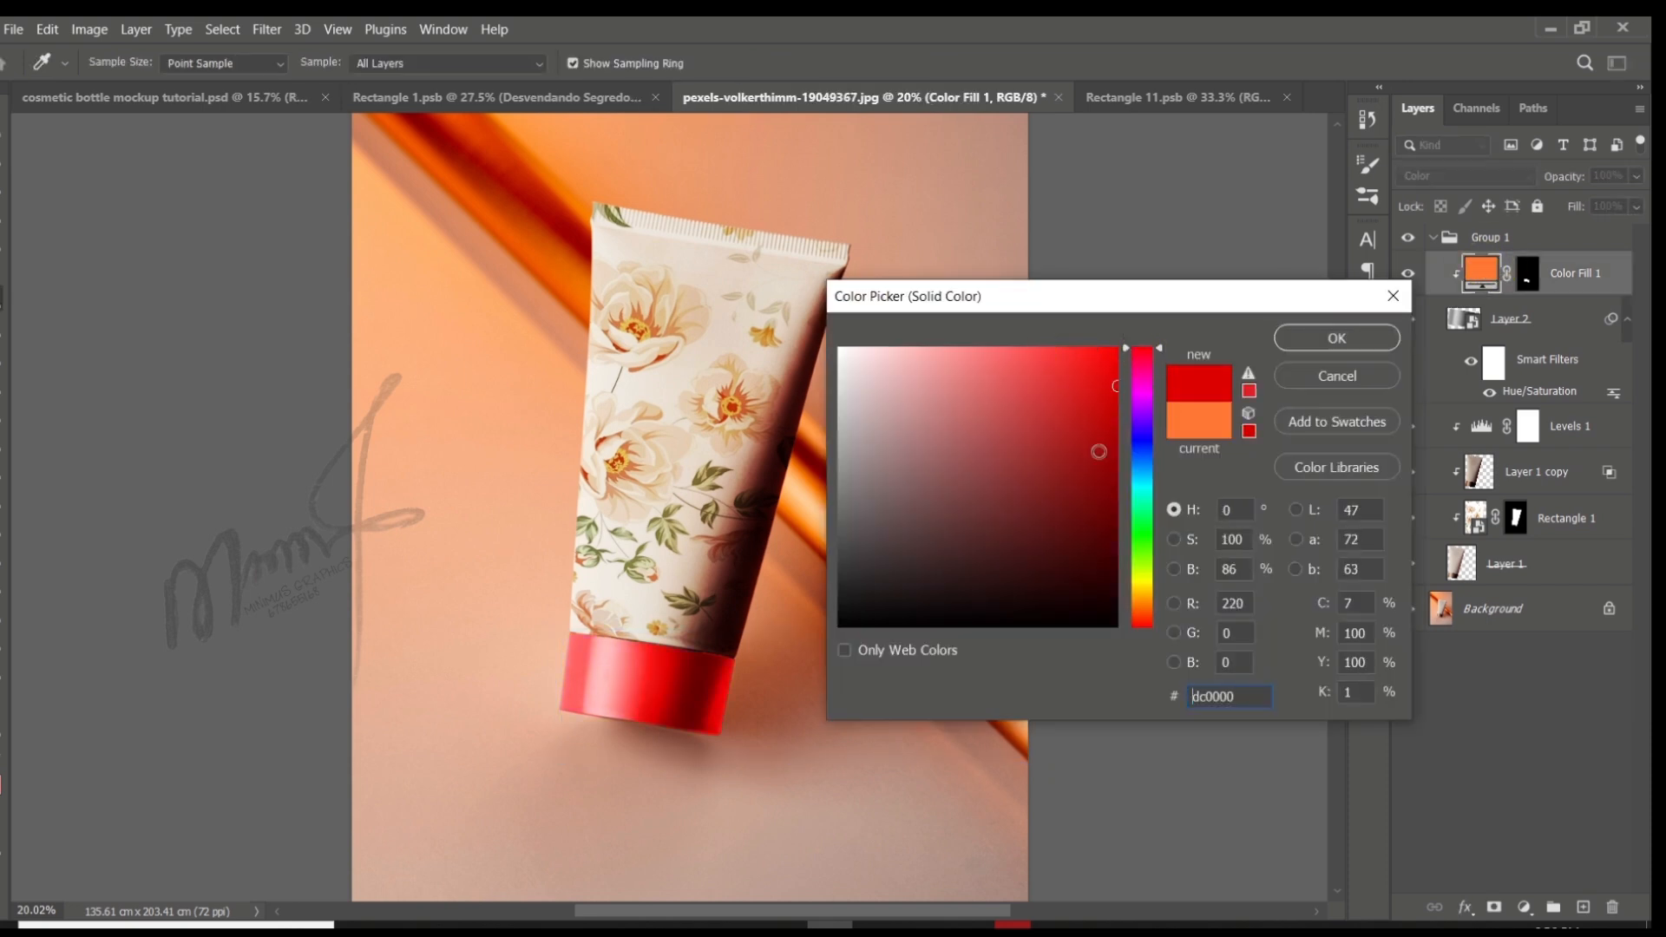
click(1343, 340)
click(1471, 177)
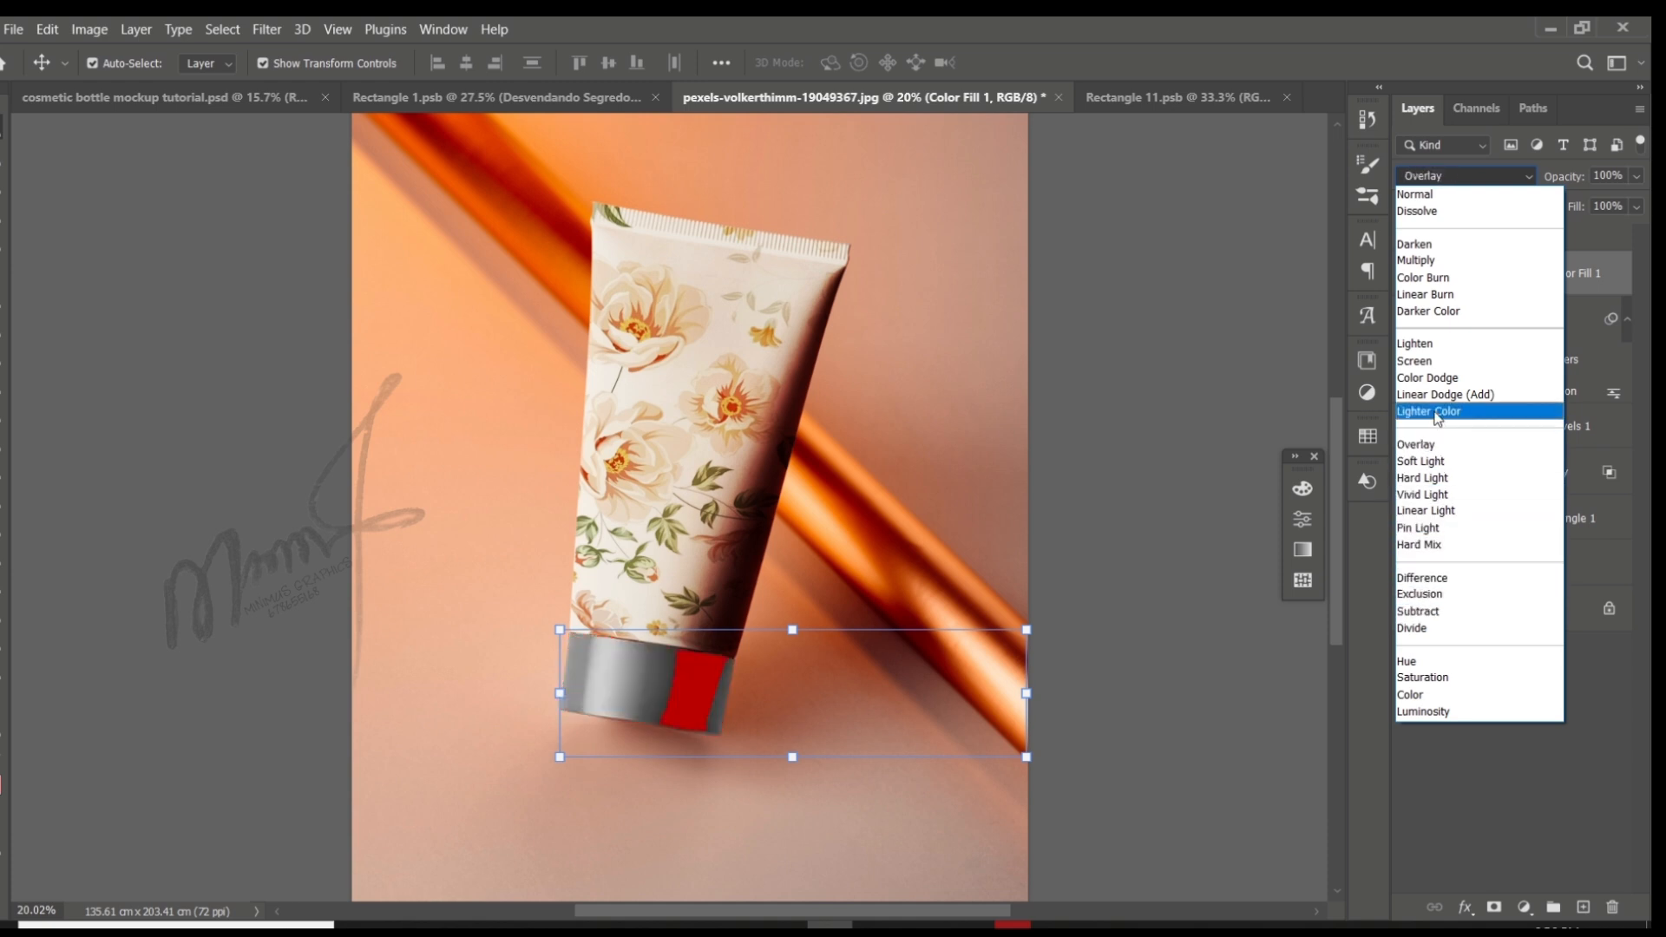
click(1429, 445)
click(1153, 484)
- Examine the red cap's shading up close and in the view of the whole tube mockup
scroll(630, 690, up, 10)
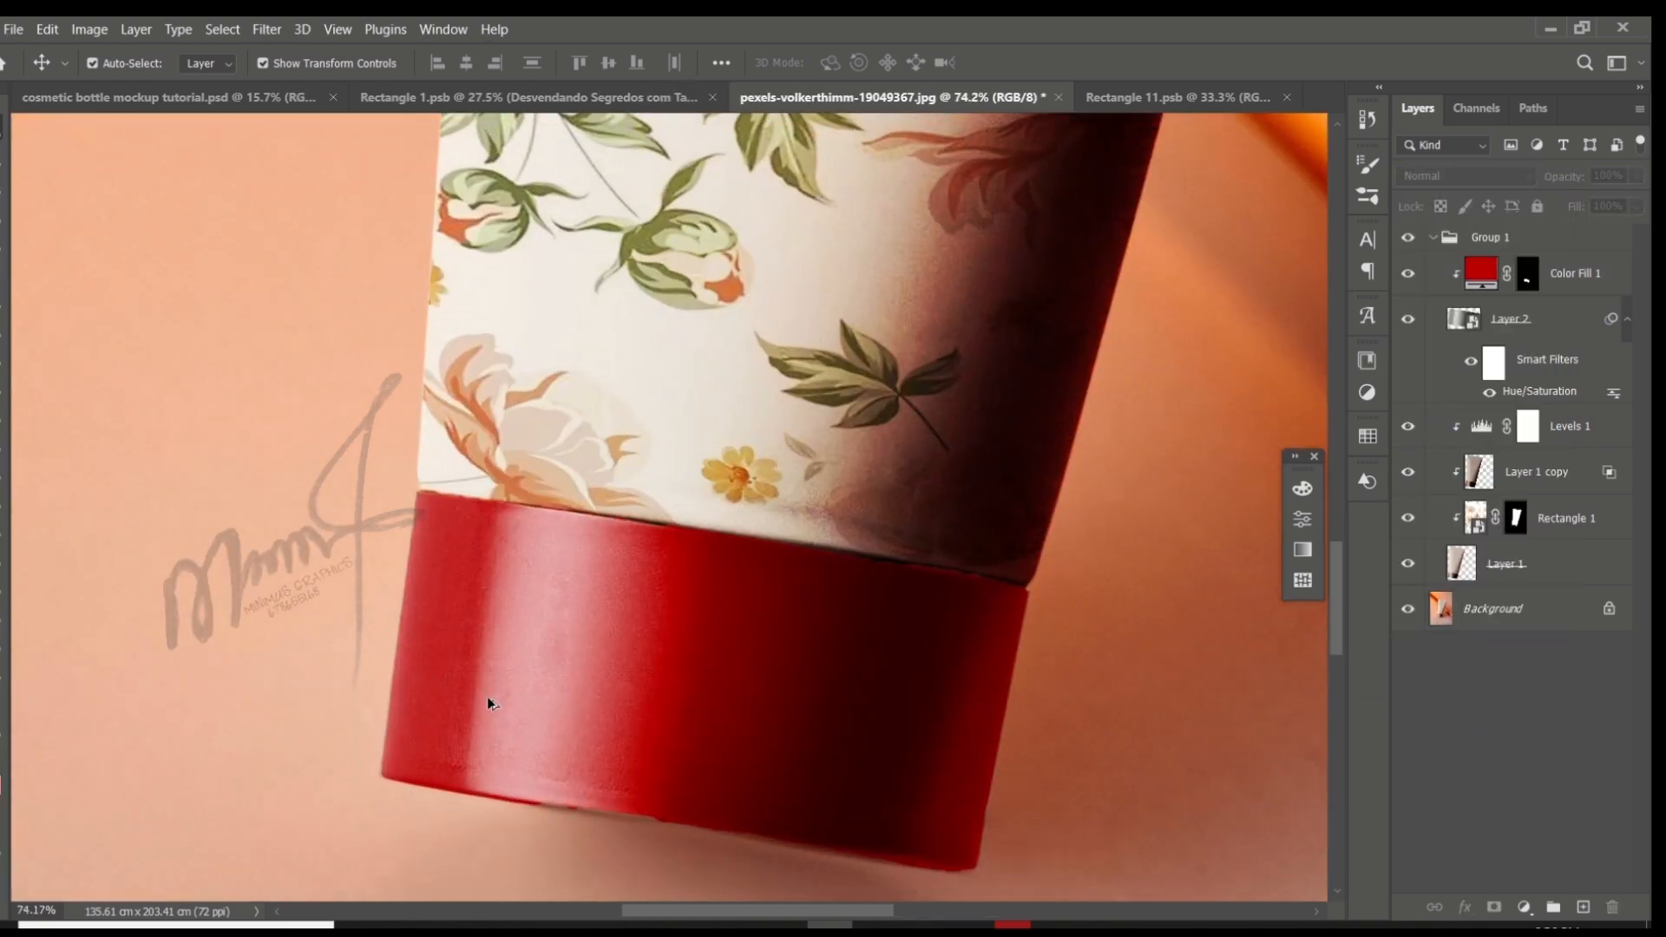
scroll(487, 697, down, 3)
scroll(486, 696, down, 2)
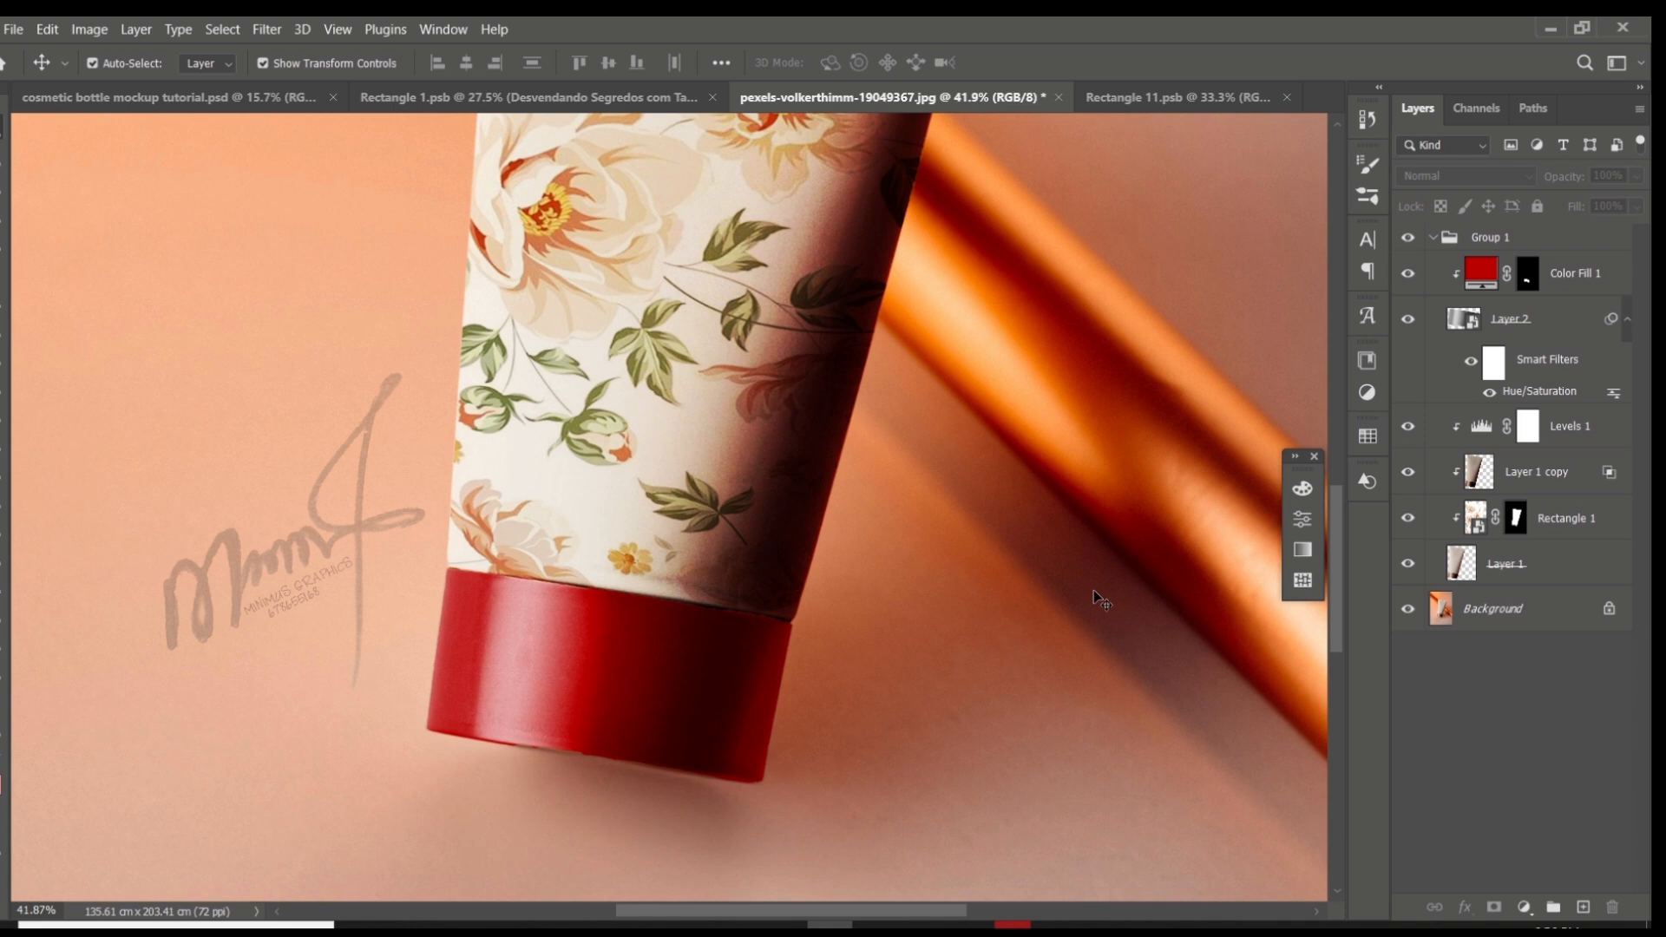
scroll(672, 590, down, 5)
scroll(672, 529, up, 2)
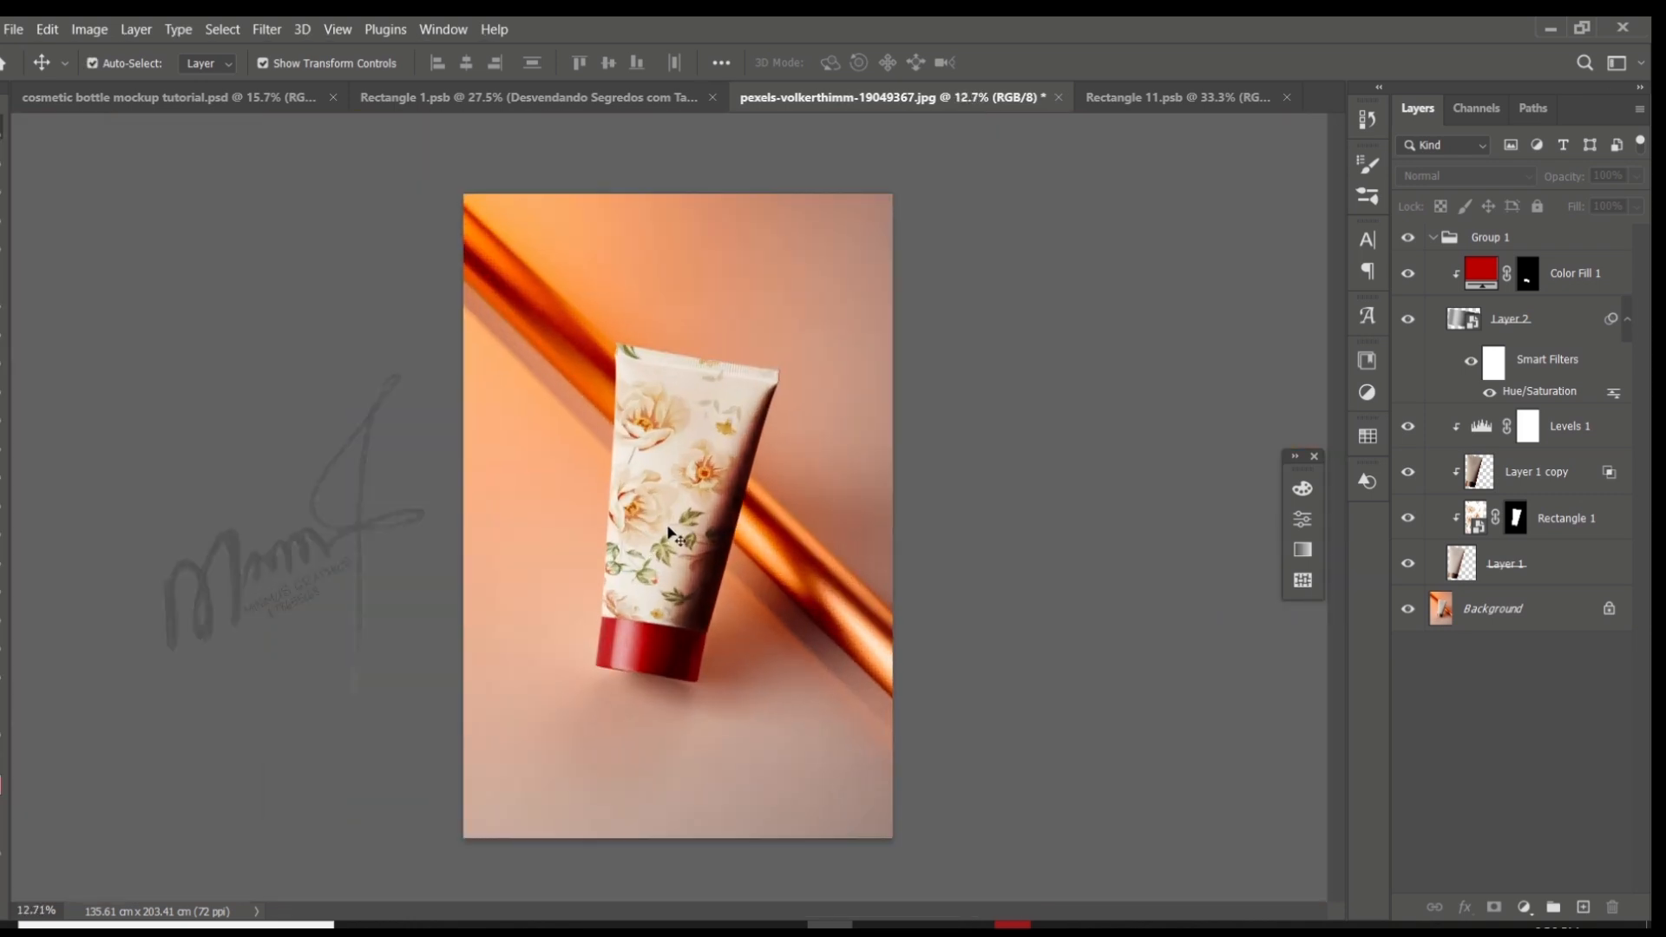
scroll(735, 584, down, 2)
scroll(732, 583, up, 1)
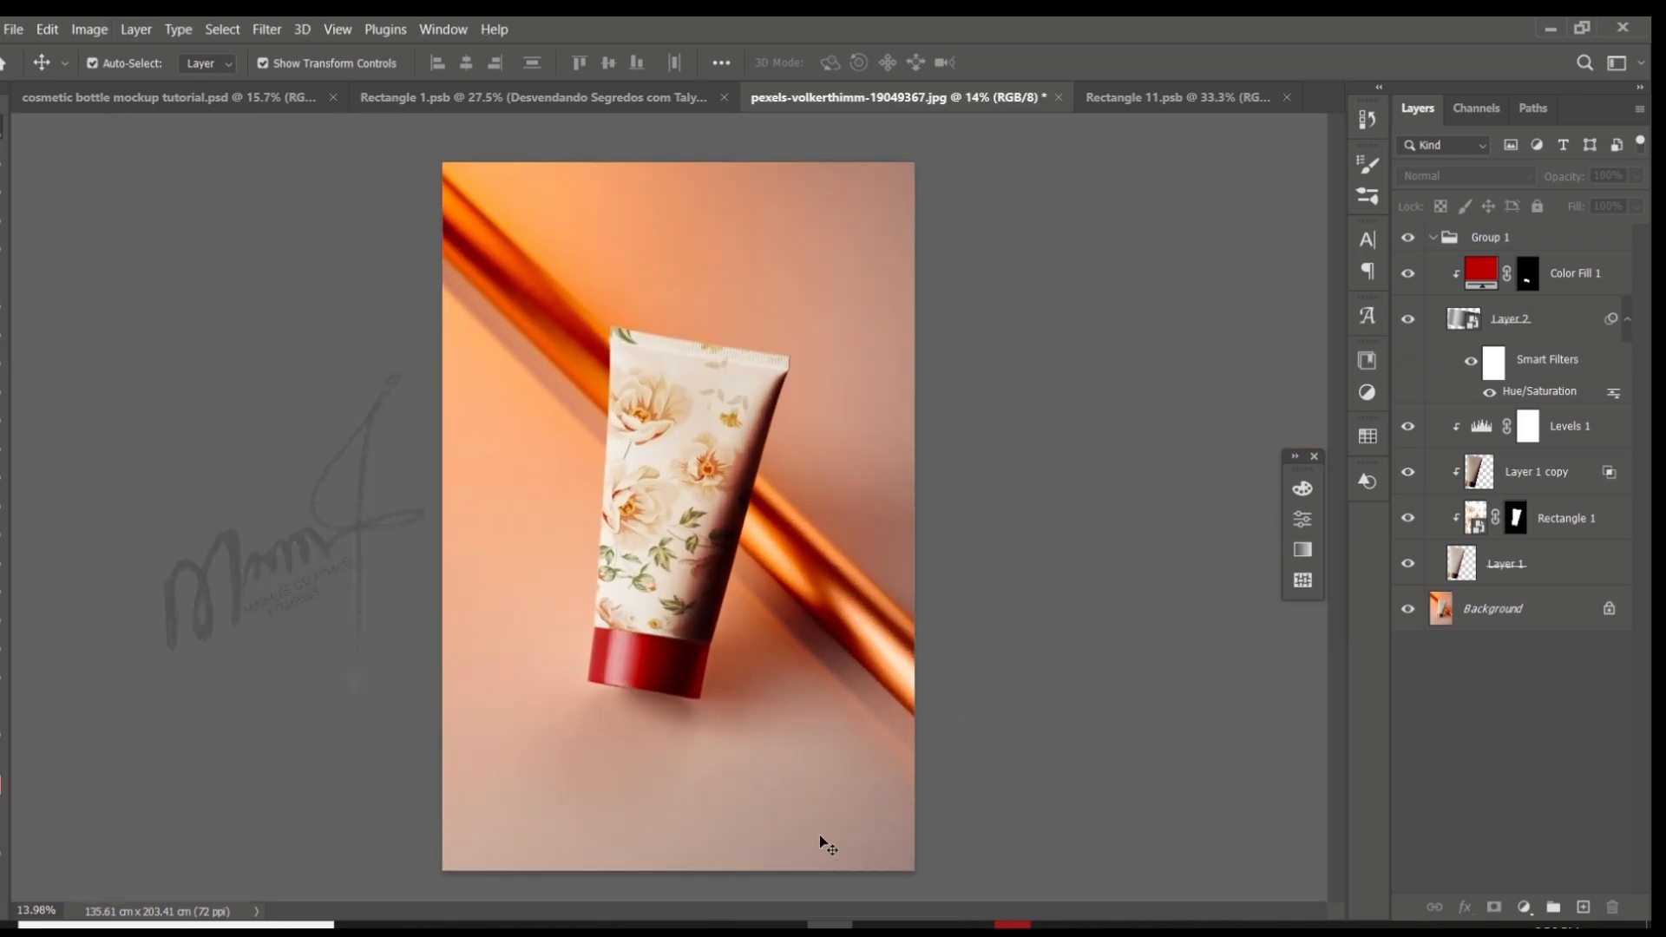